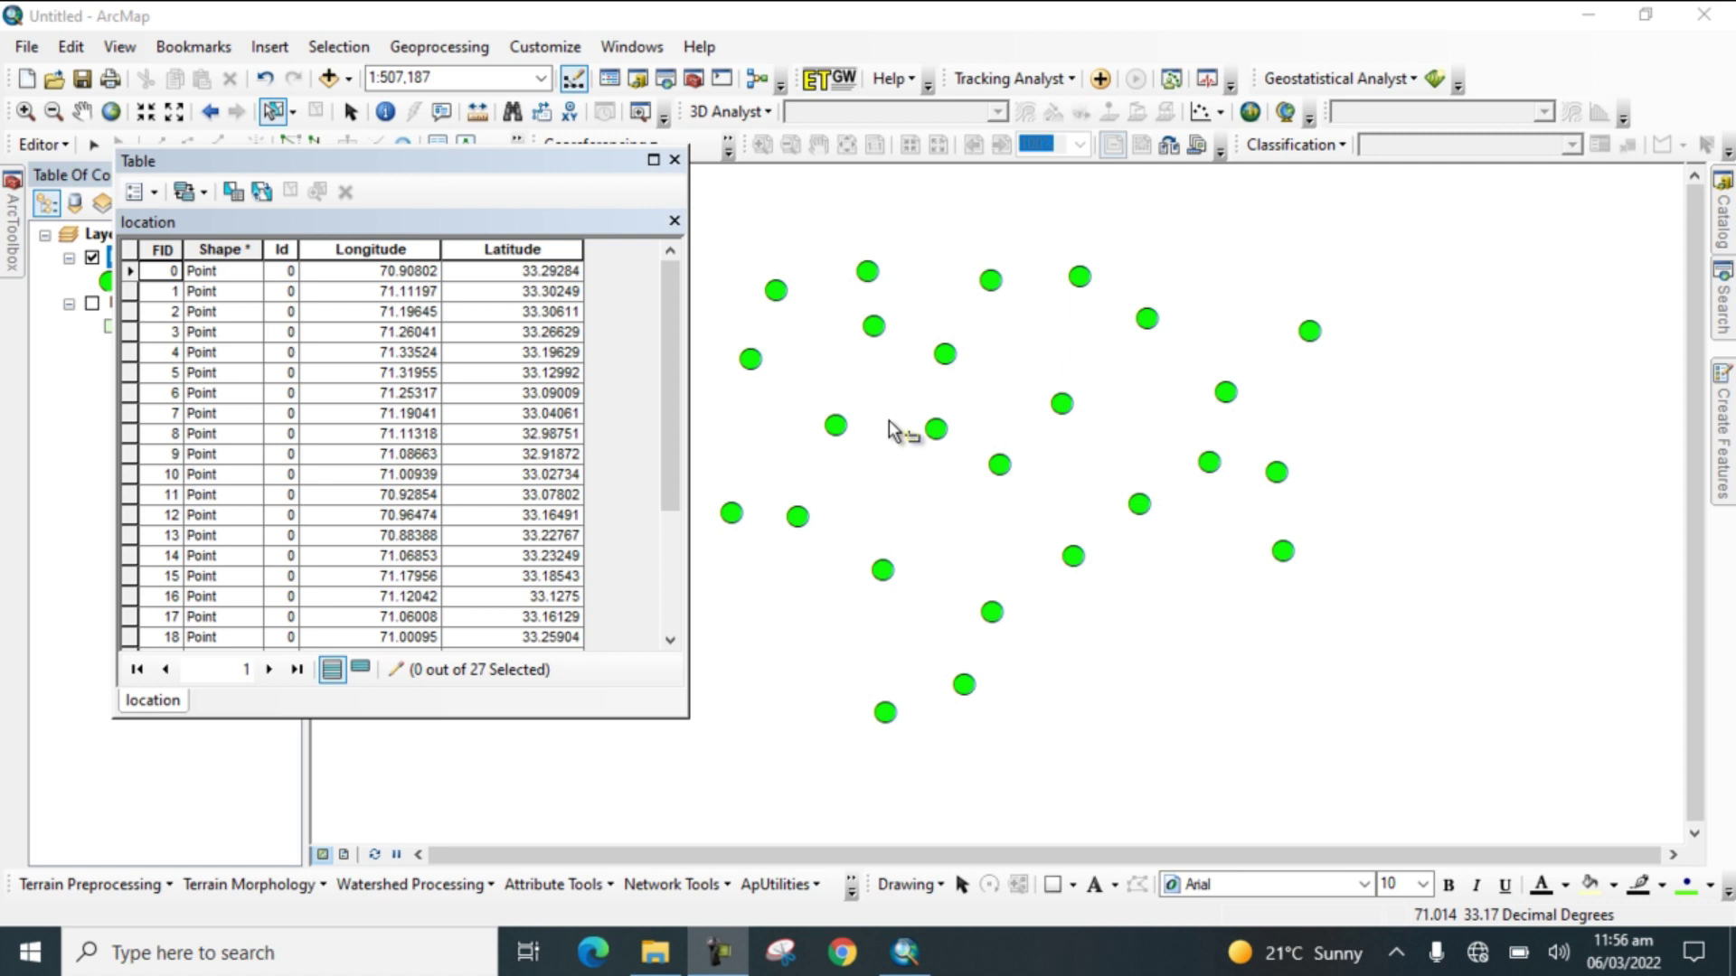
- Move the location attribute table aside and close it
{"action": "left_click_drag", "start_coordinate": [509, 184], "coordinate": [791, 220]}
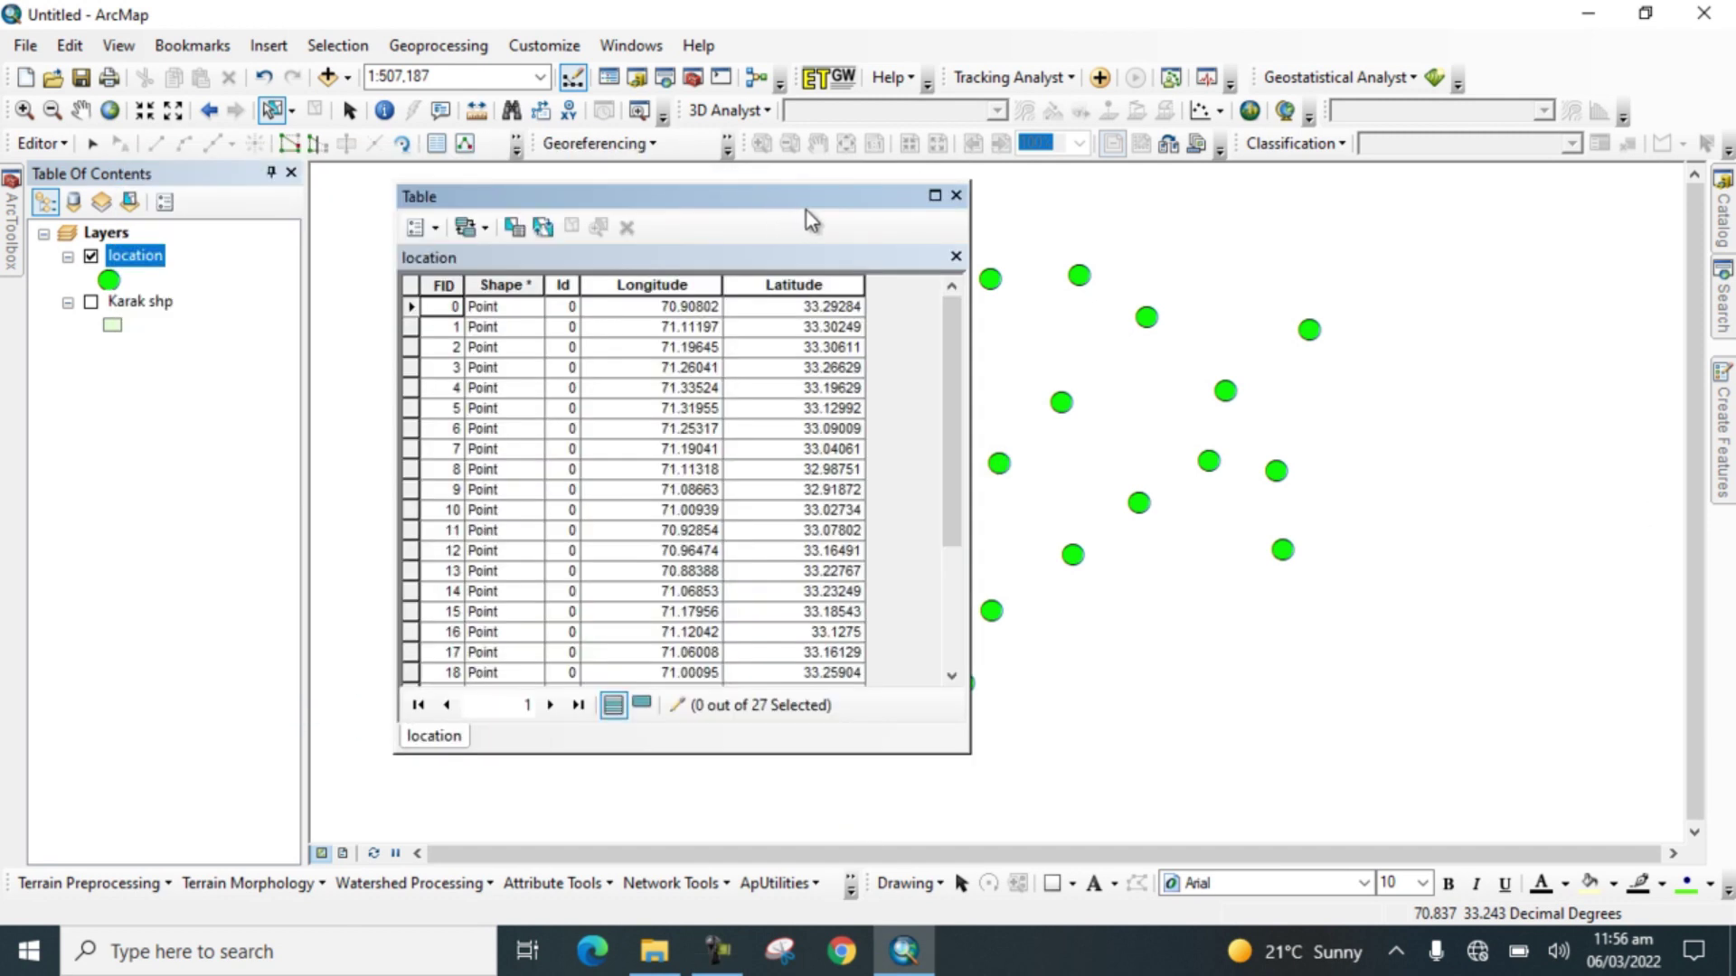
{"action": "left_click", "coordinate": [955, 197]}
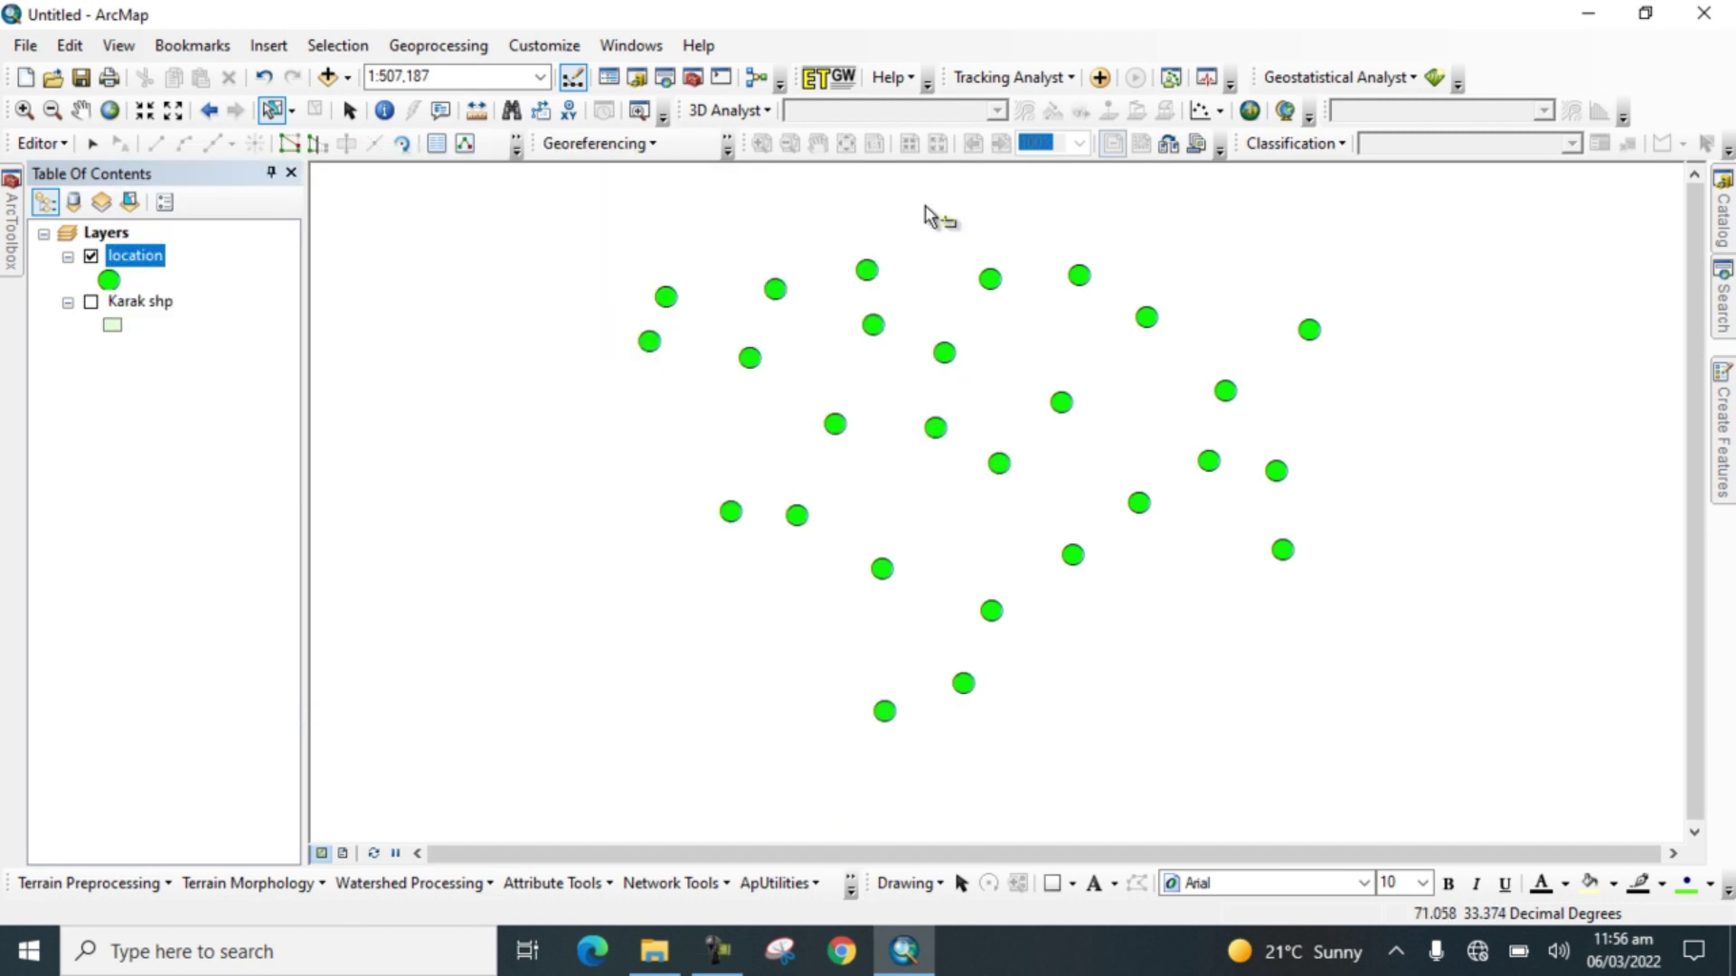
- Remove the location and Karak shp layers from the map, answering the save-edits prompt
{"action": "right_click", "coordinate": [140, 269]}
{"action": "left_click", "coordinate": [217, 302]}
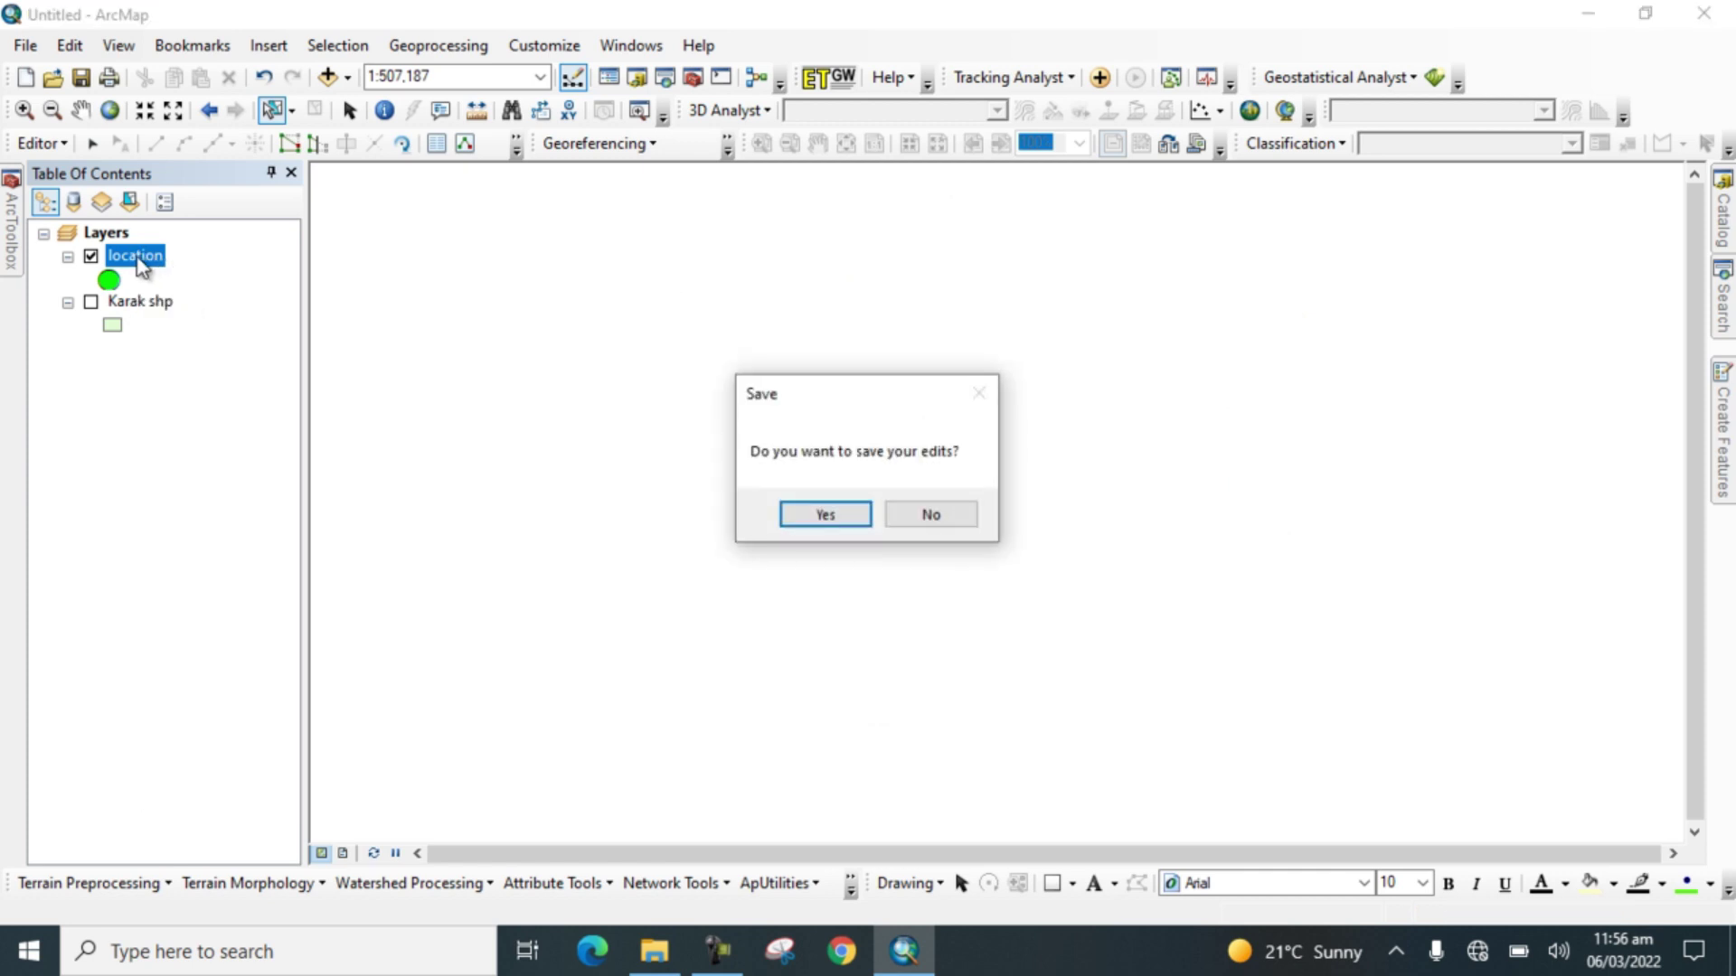
{"action": "left_click", "coordinate": [915, 501]}
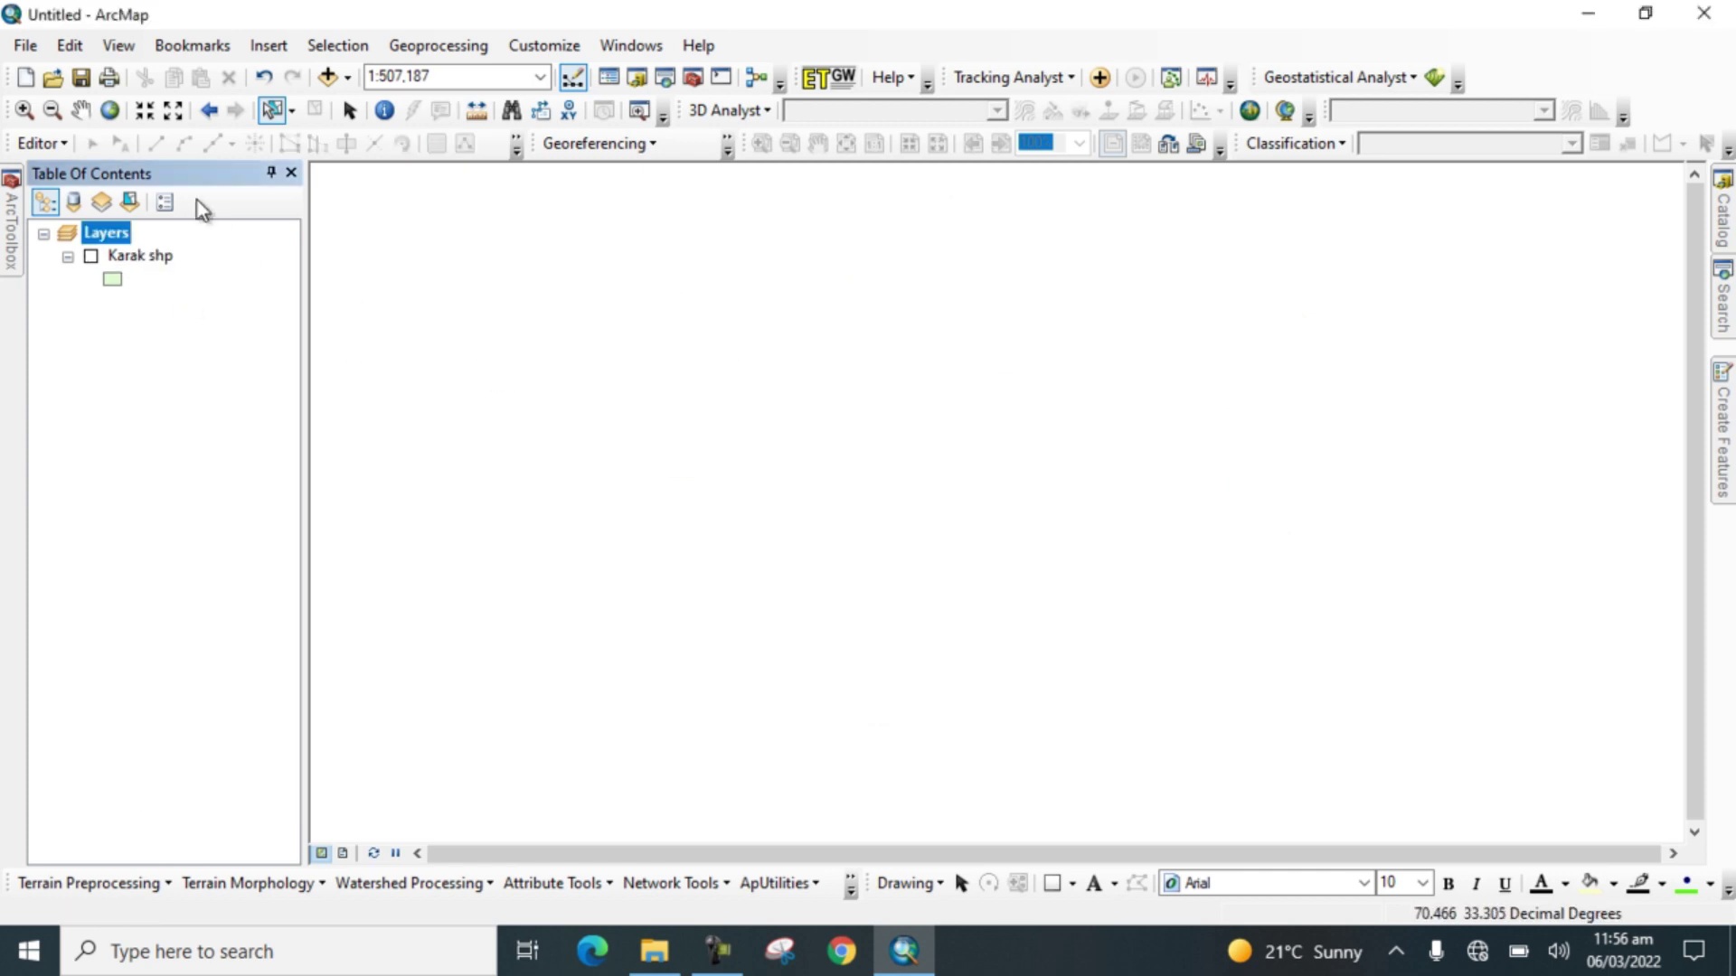
{"action": "right_click", "coordinate": [148, 258]}
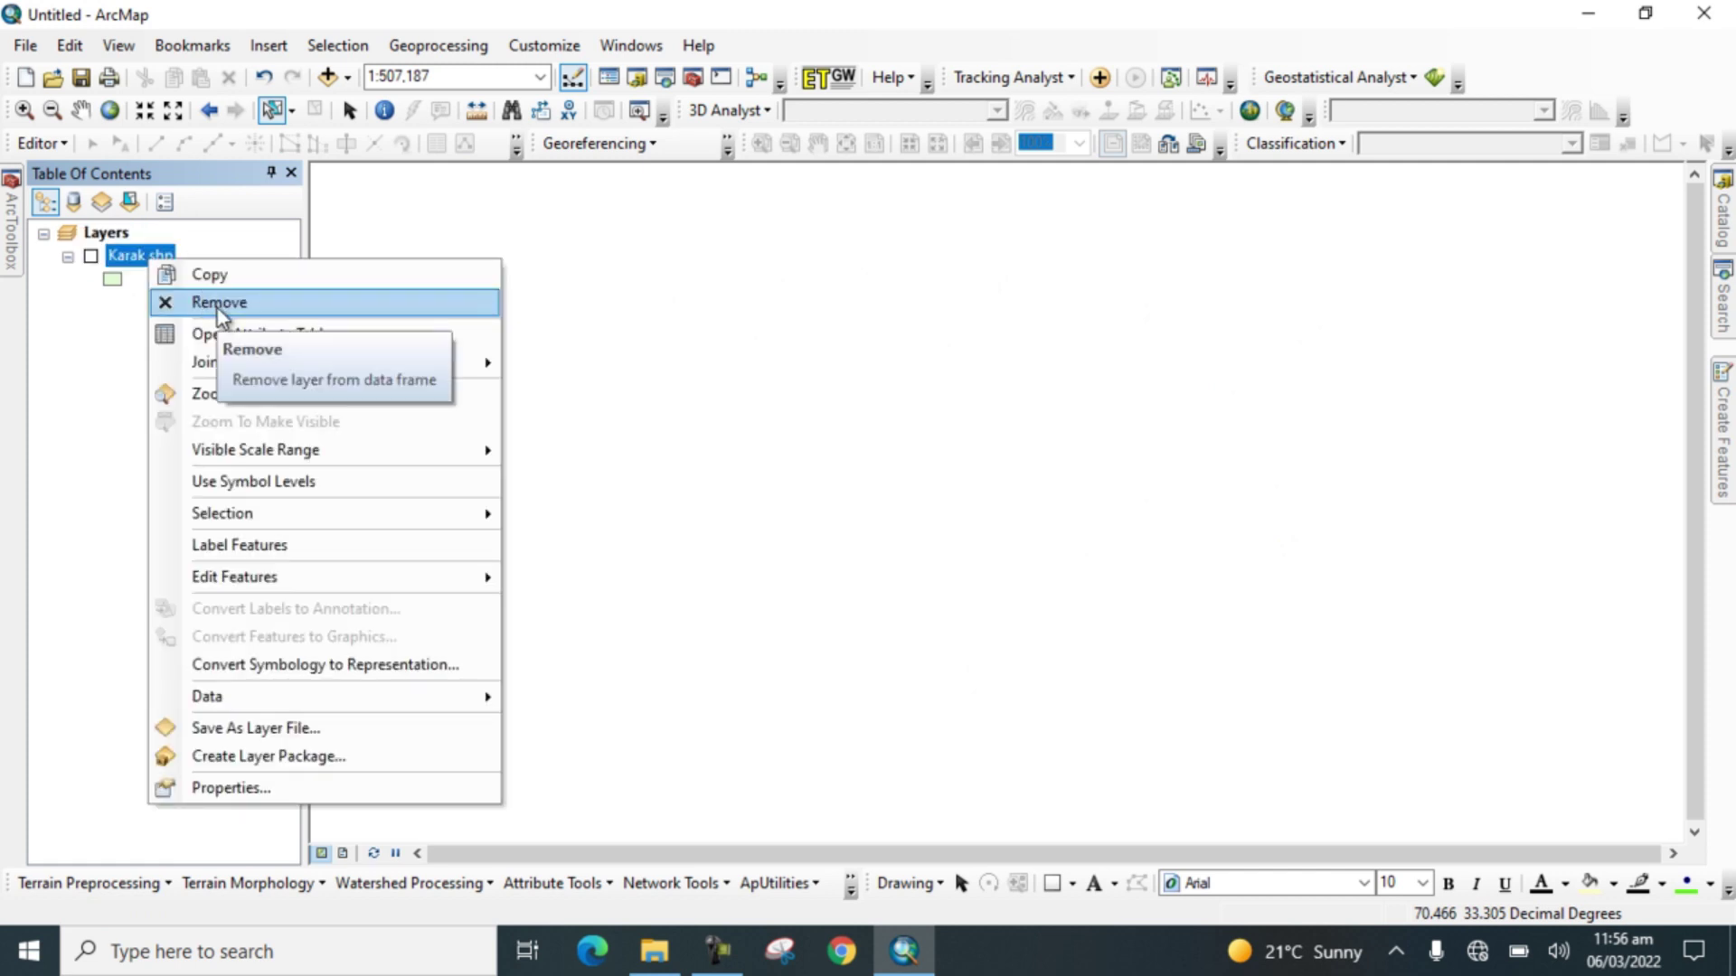
{"action": "left_click", "coordinate": [219, 304]}
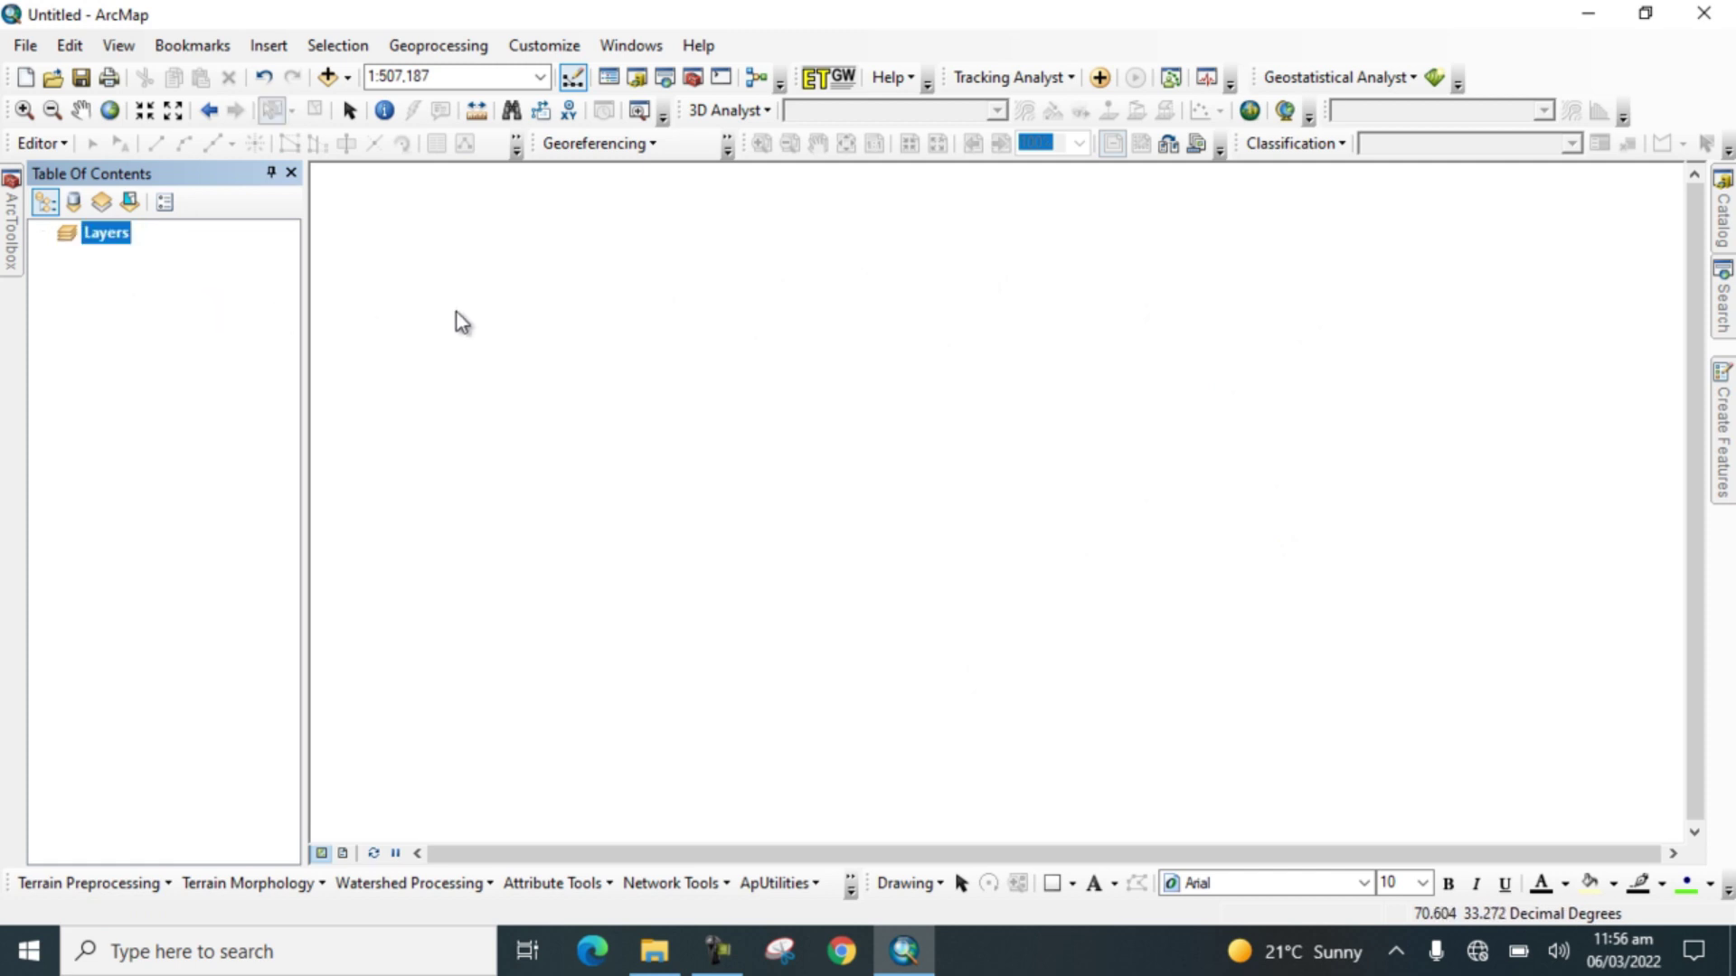
- Add Karak shp.shp back to the map
{"action": "left_click", "coordinate": [327, 76]}
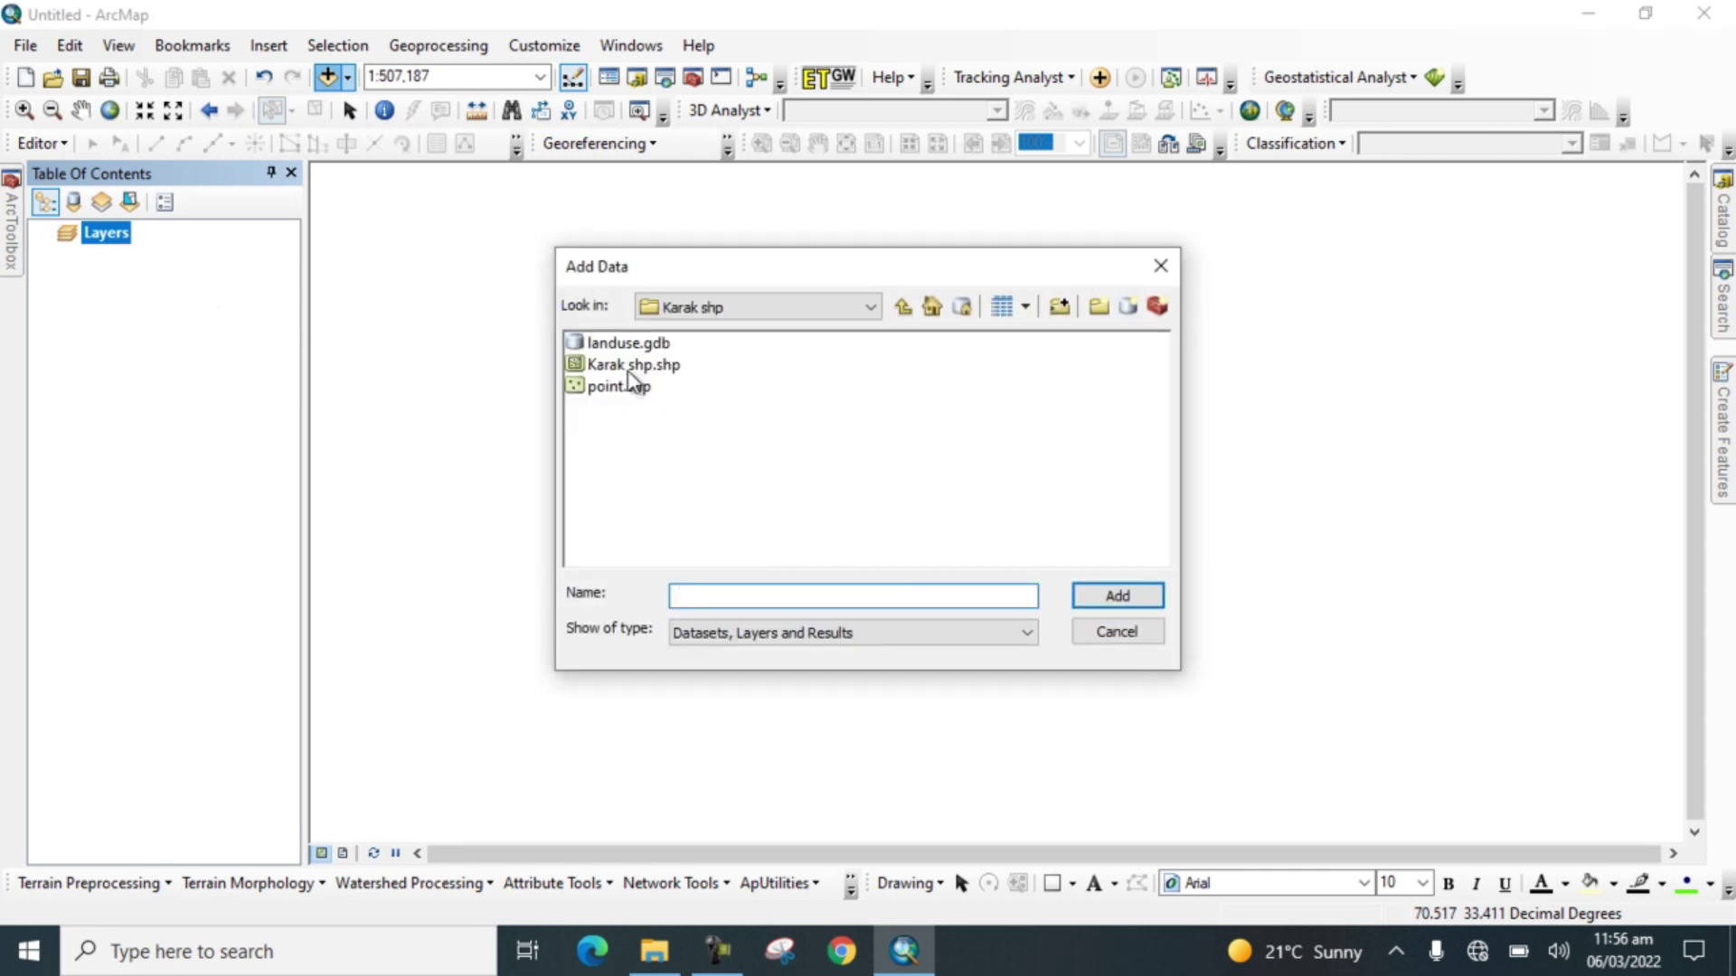
{"action": "left_click", "coordinate": [619, 366]}
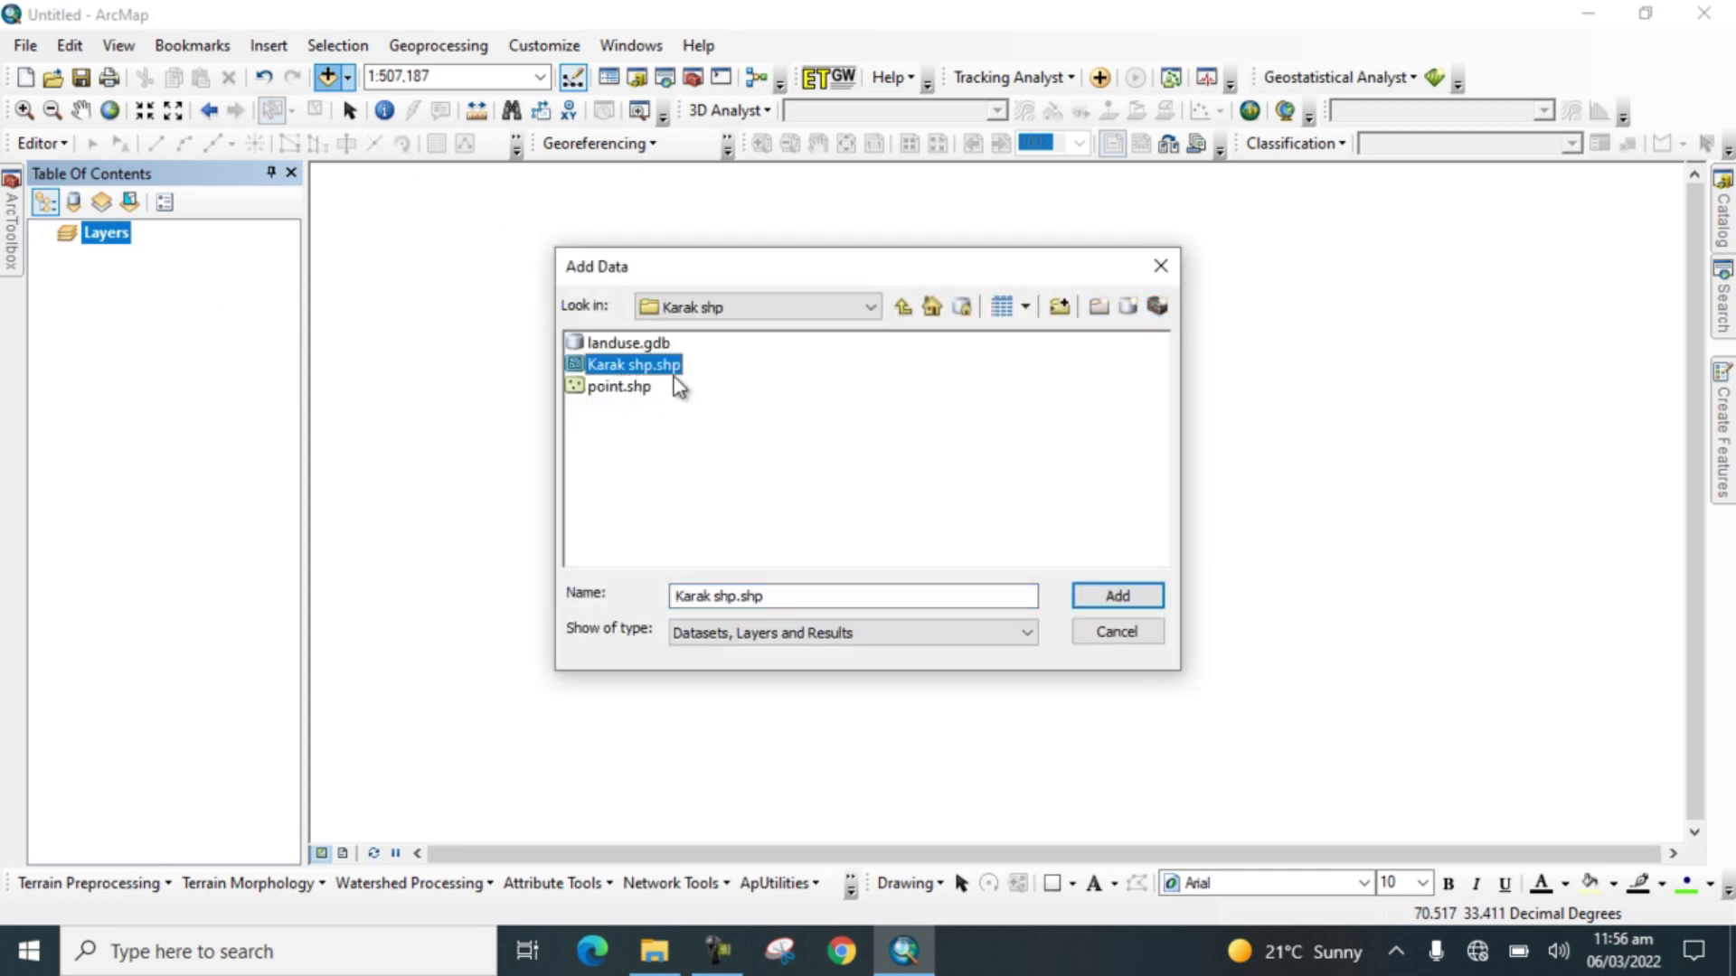
{"action": "left_click", "coordinate": [1099, 596]}
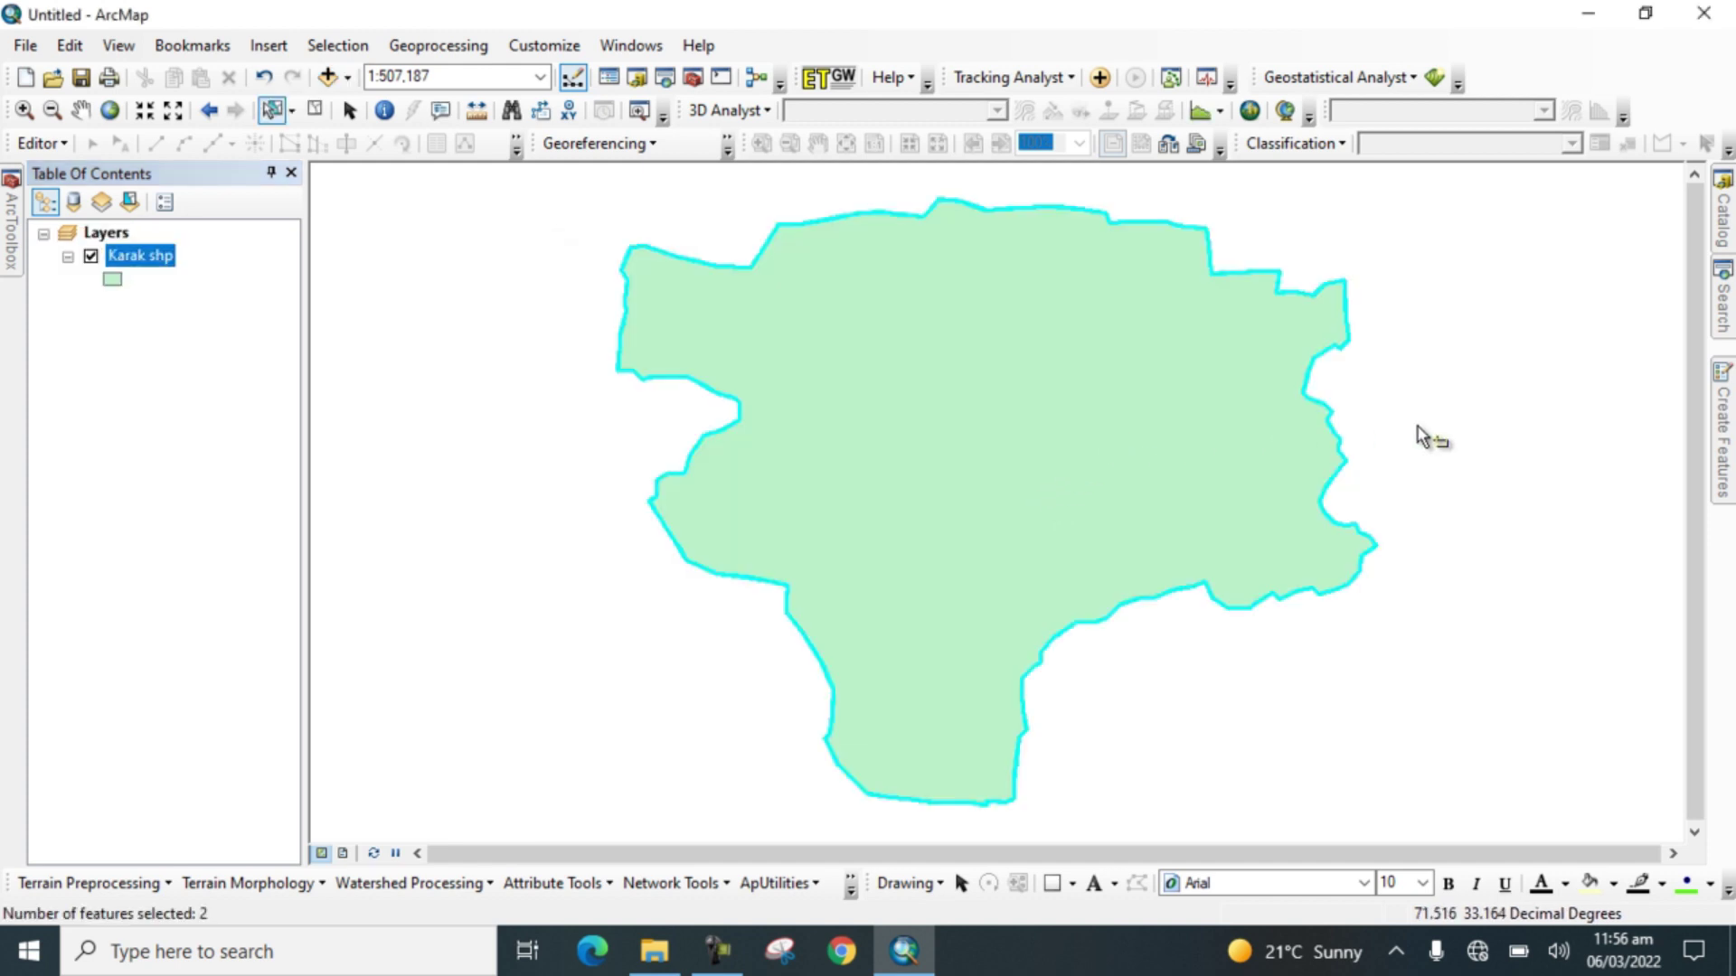
- Start a new shapefile in the Surfer 11 folder named 'Point Data'
{"action": "left_click", "coordinate": [1724, 210]}
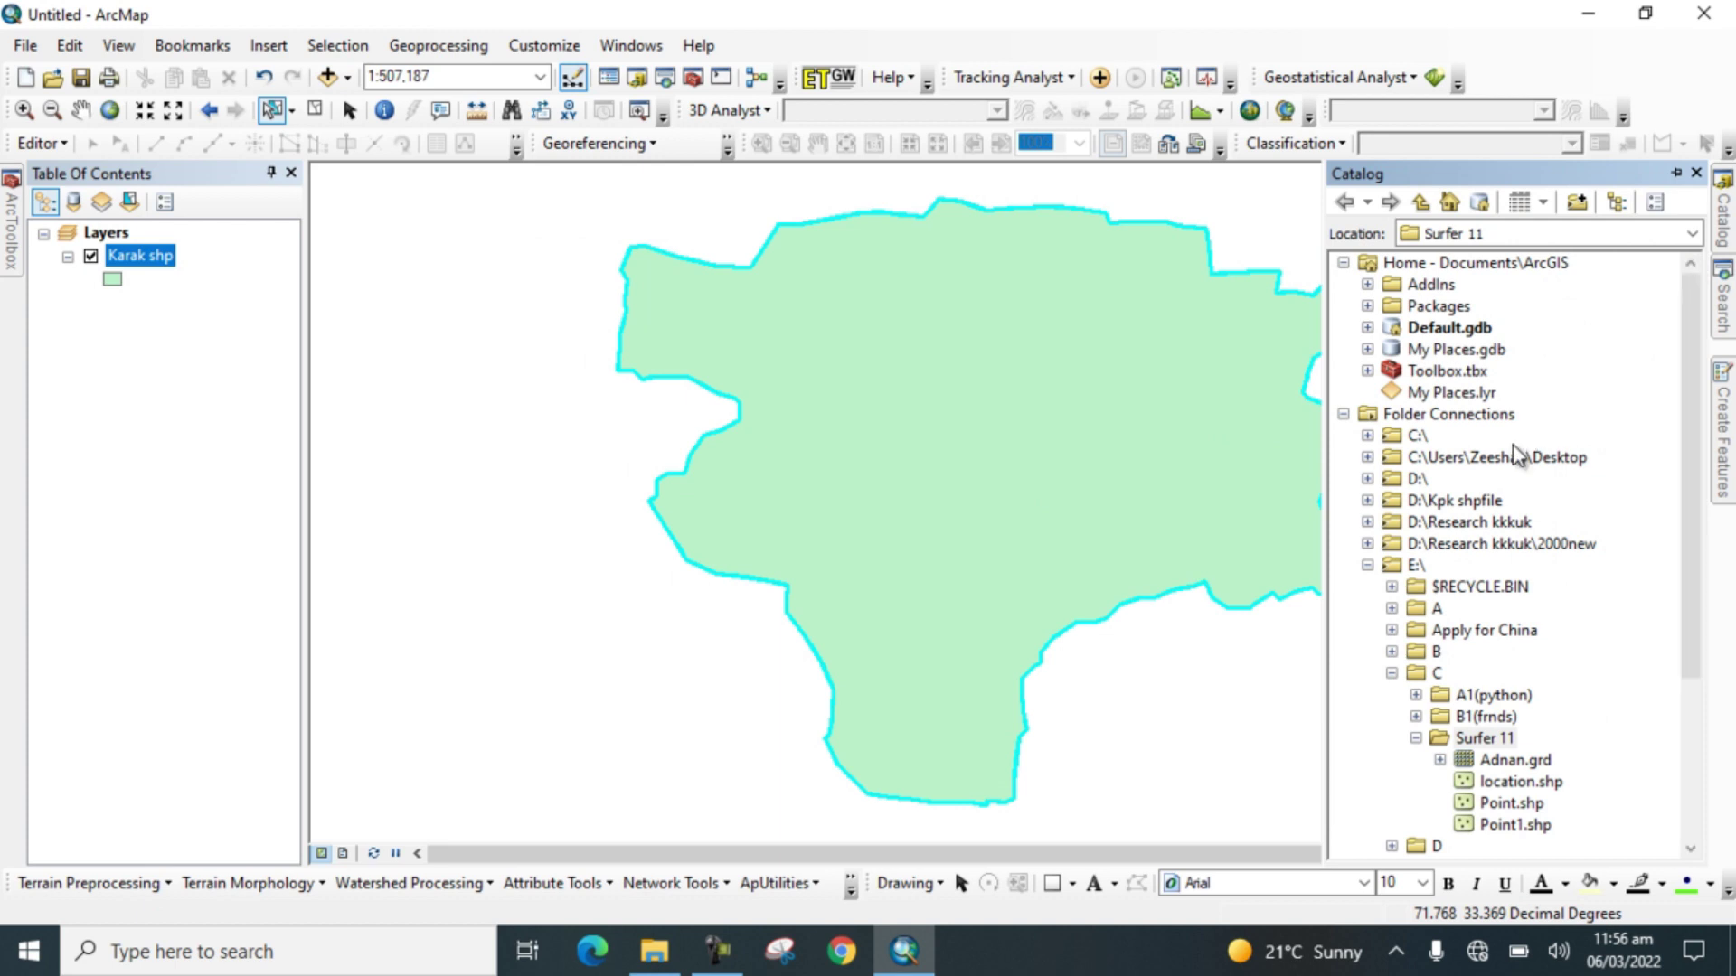
{"action": "right_click", "coordinate": [1453, 739]}
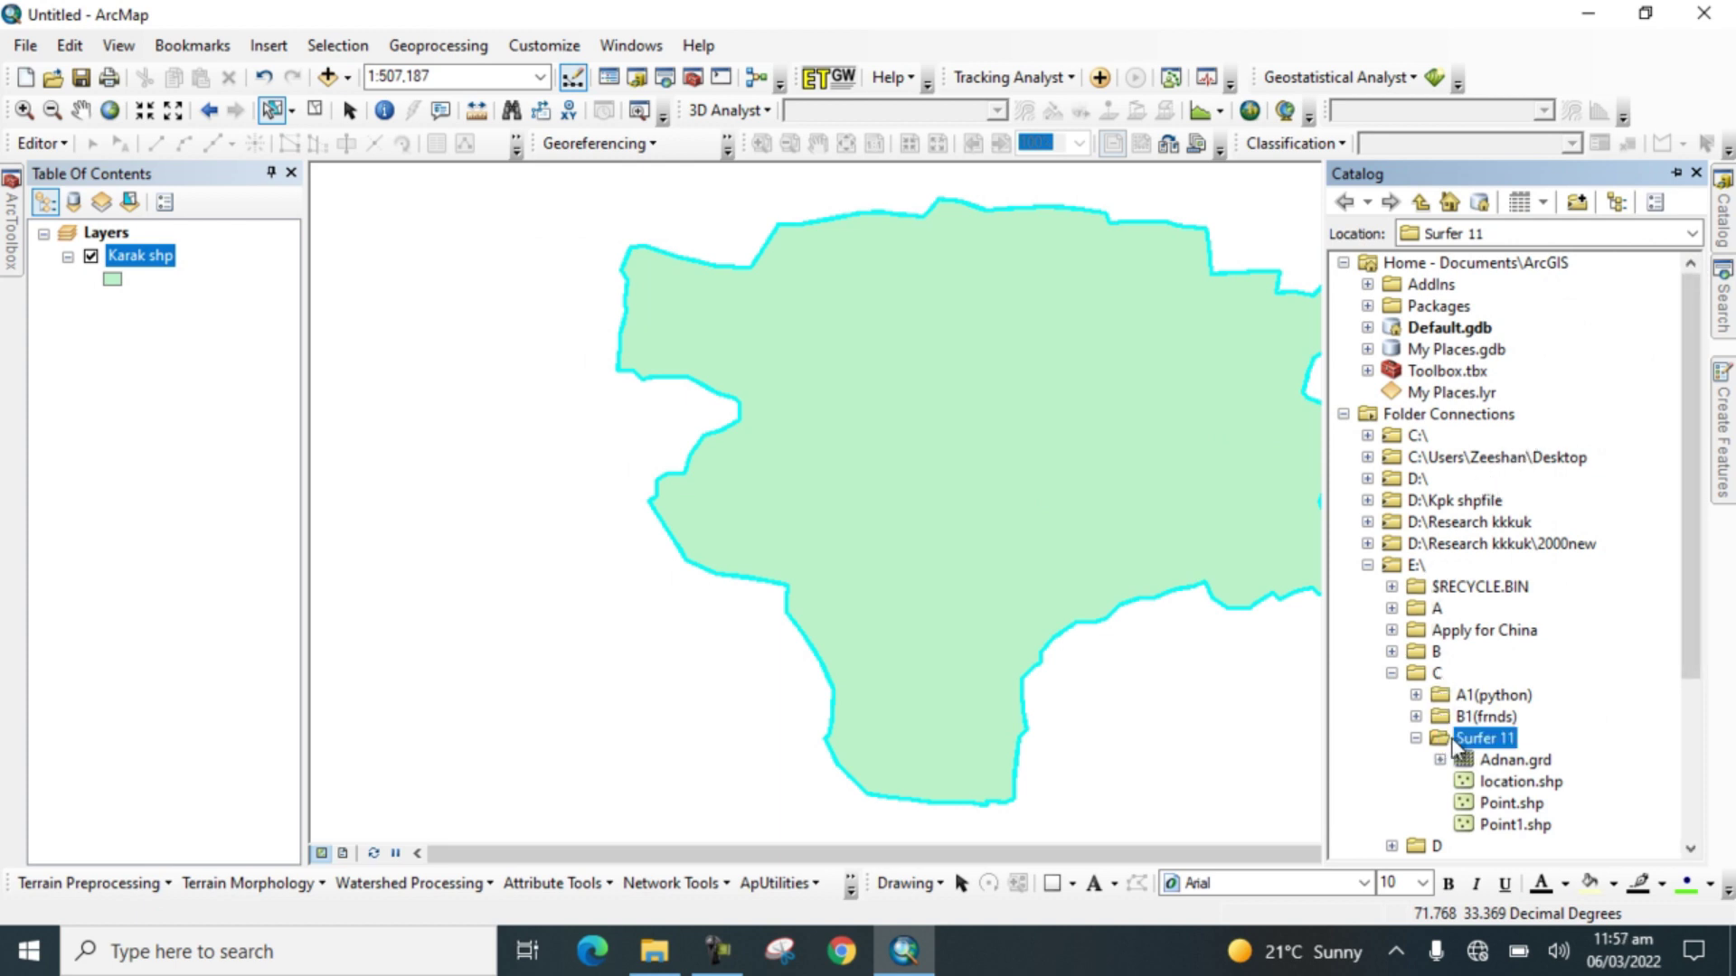
{"action": "mouse_move", "coordinate": [1520, 655]}
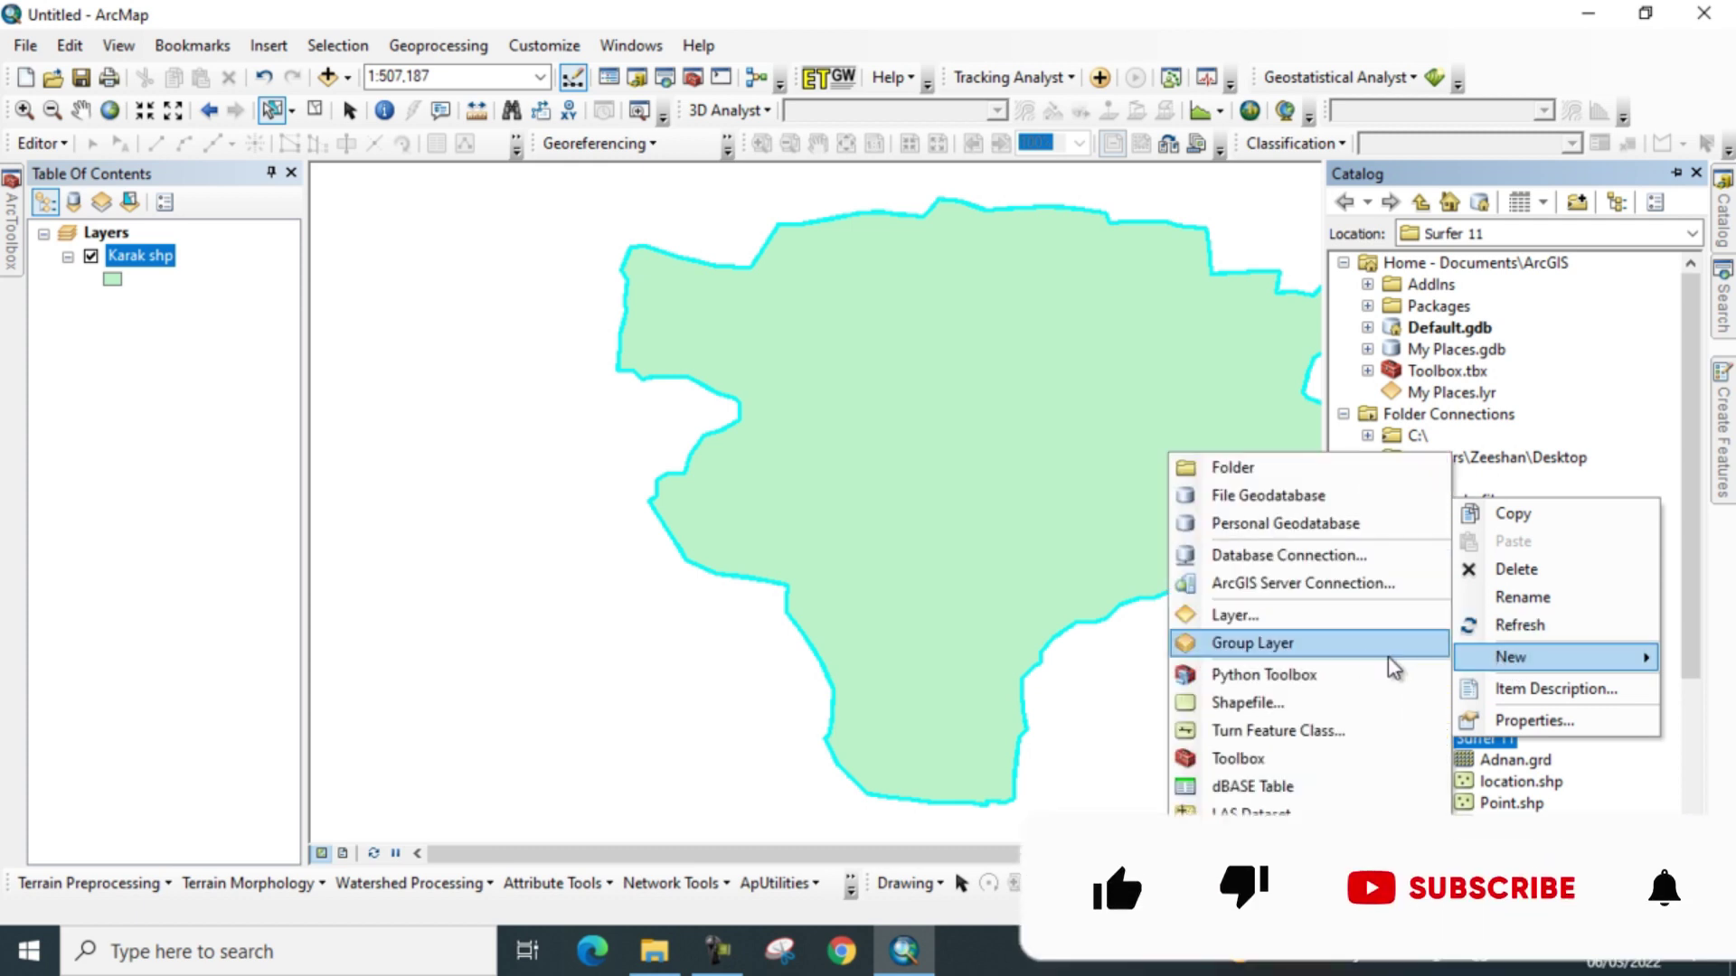
{"action": "left_click", "coordinate": [1238, 703]}
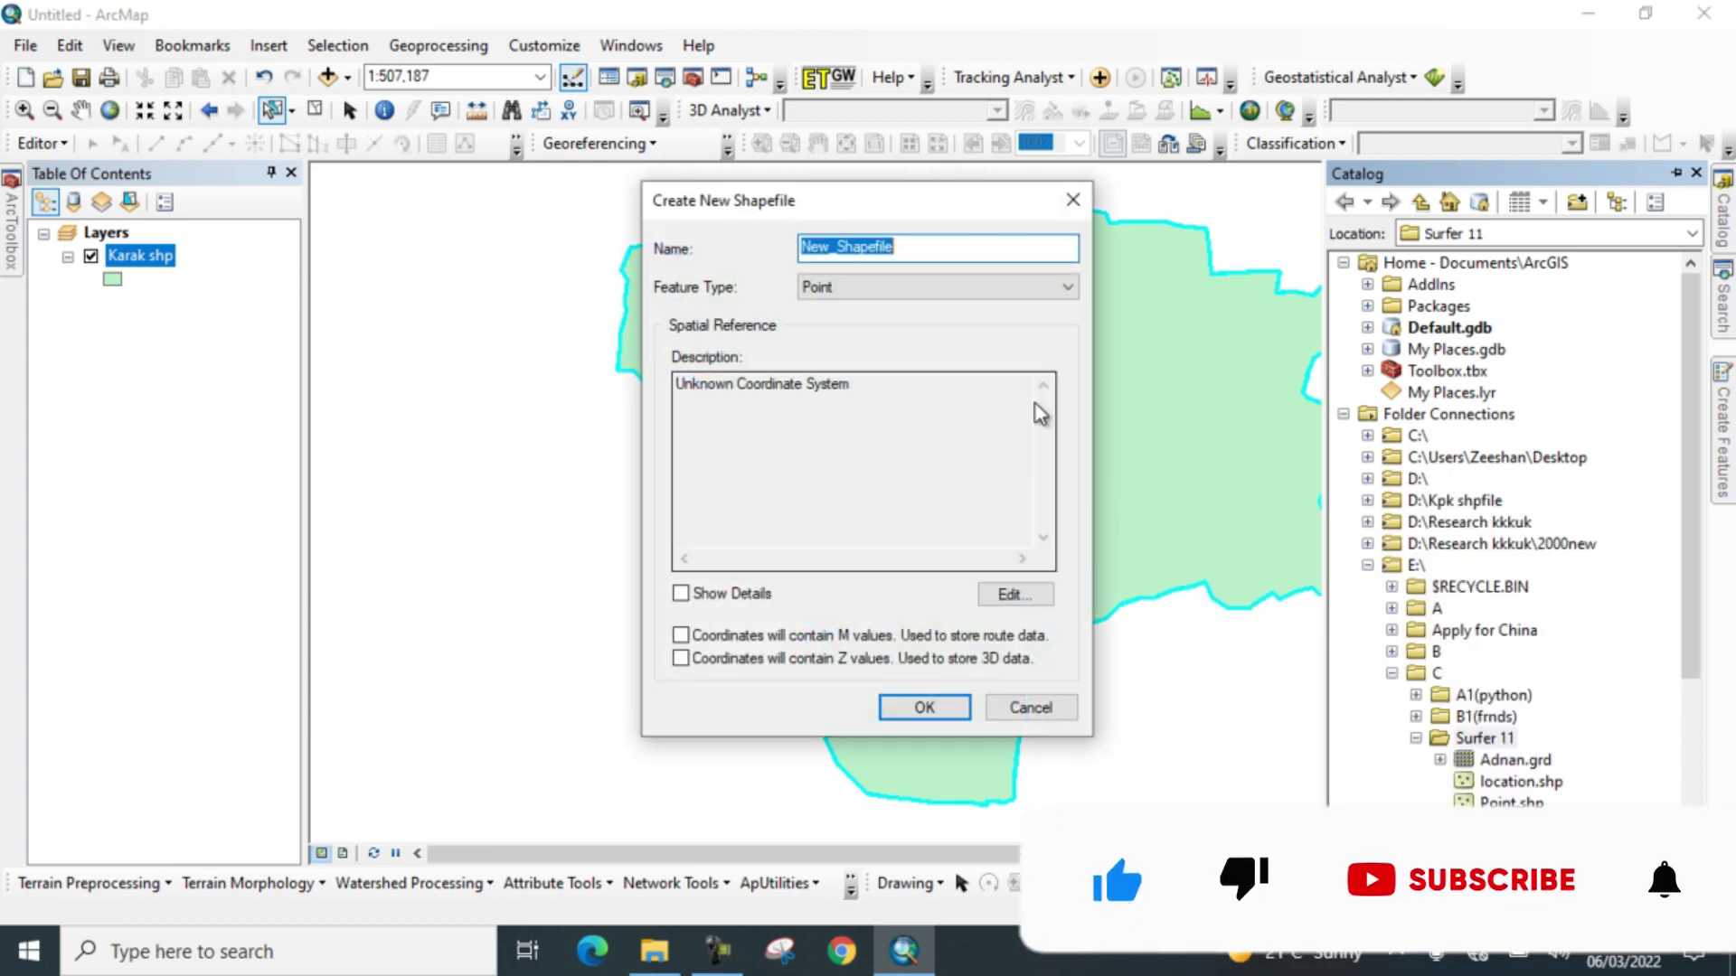
{"action": "key", "text": "BackSpace"}
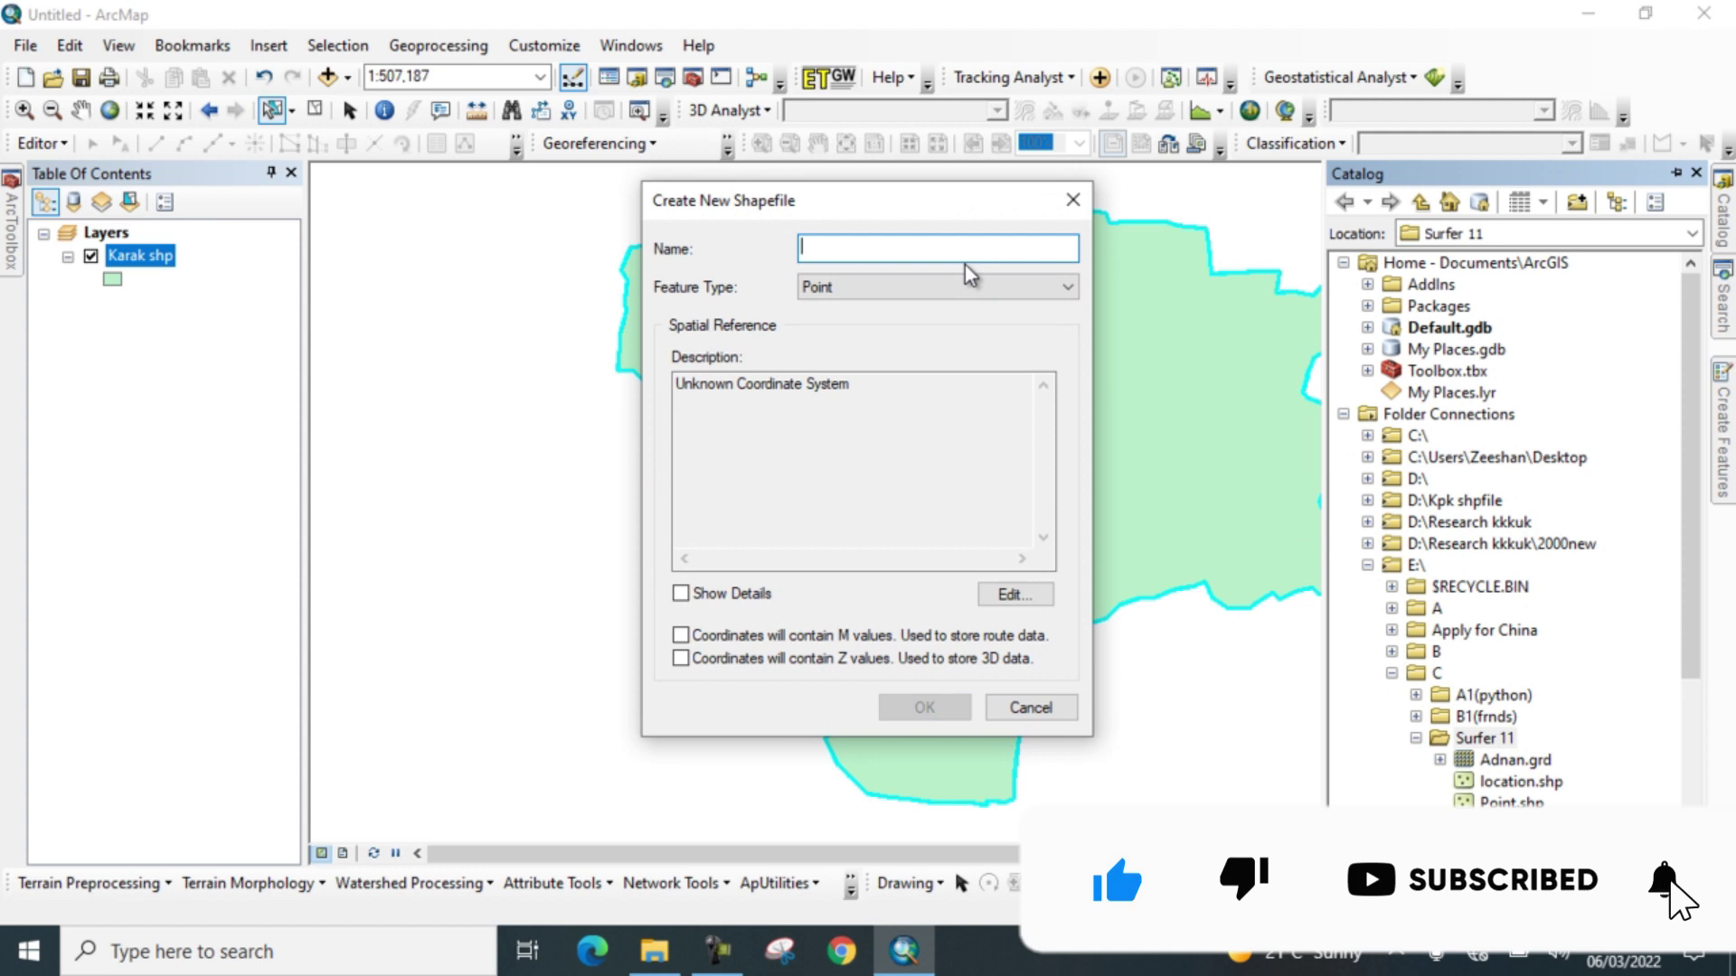
{"action": "type", "text": "Point"}
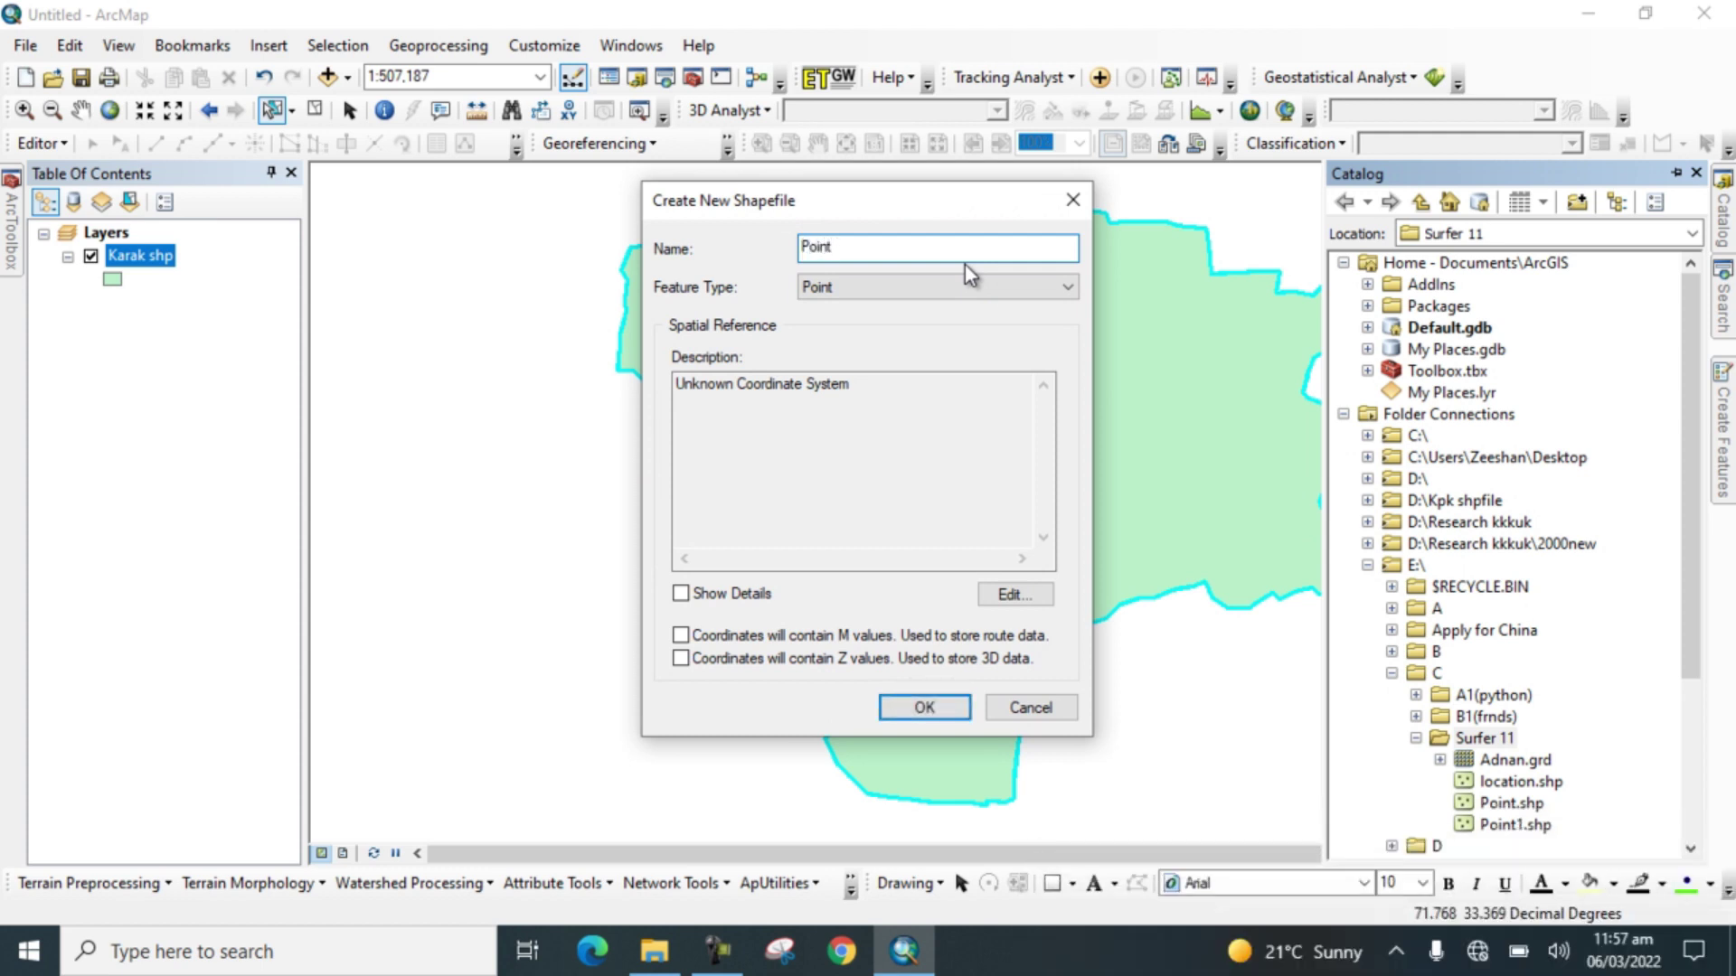
{"action": "type", "text": " Data"}
- Make it a Point shapefile in WGS 1984 UTM Zone 42N and create it
{"action": "left_click", "coordinate": [915, 290]}
{"action": "left_click", "coordinate": [843, 310]}
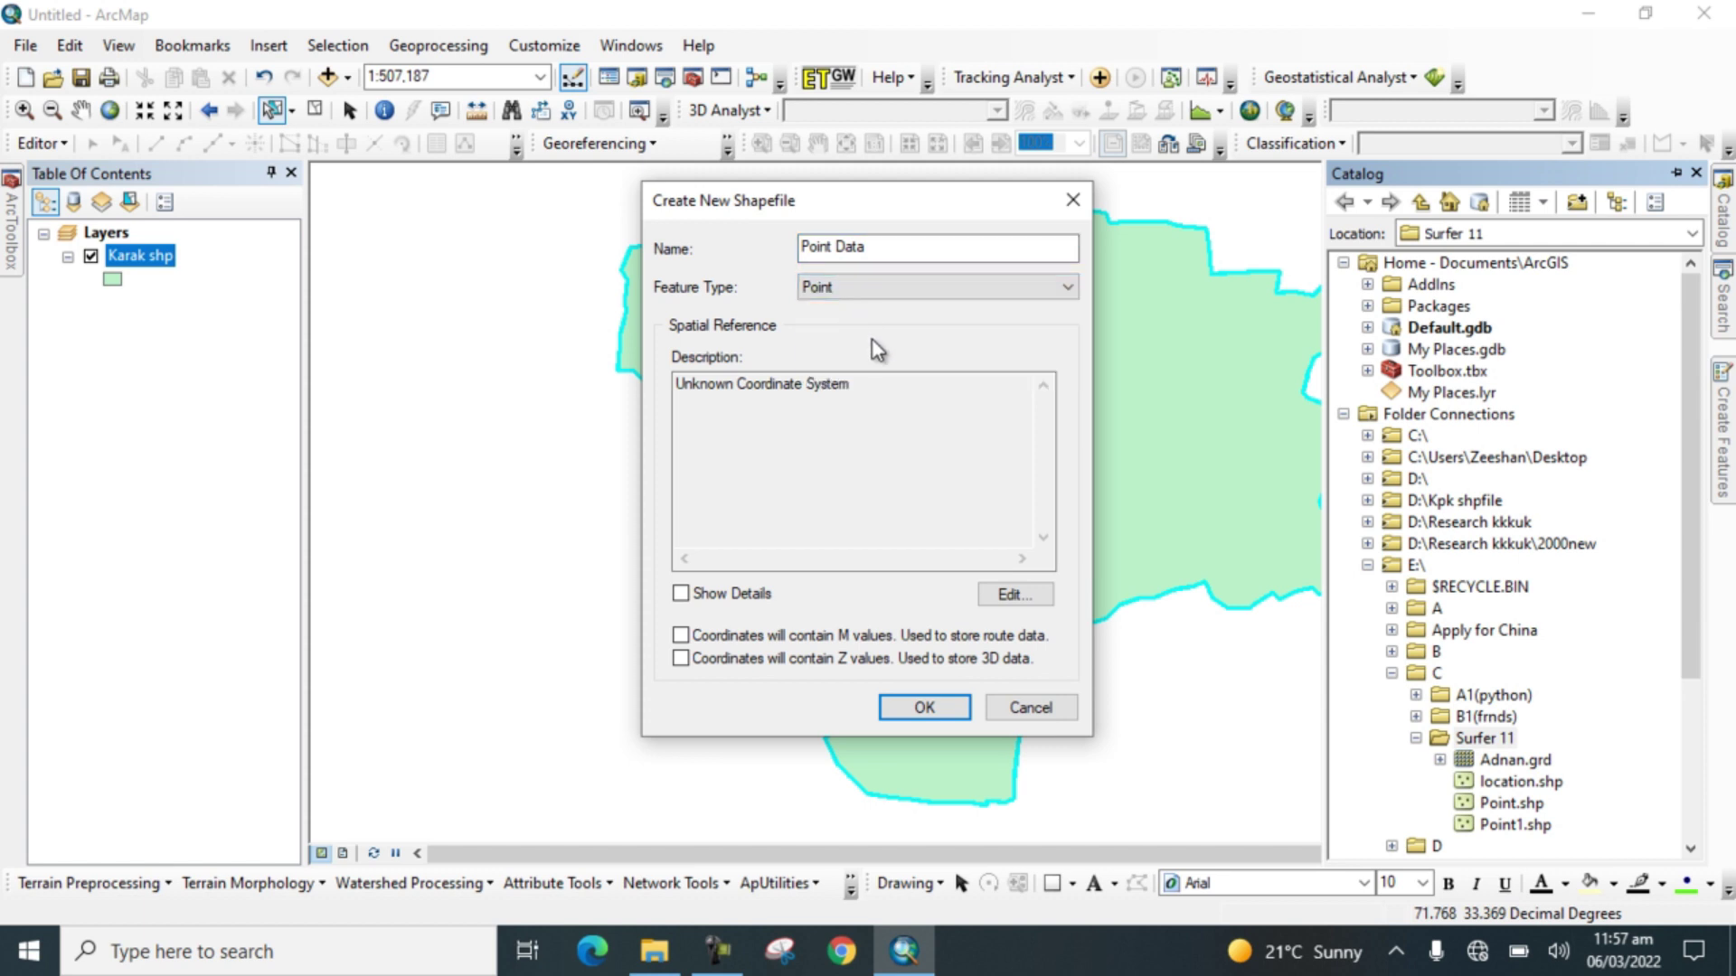
{"action": "left_click", "coordinate": [1017, 594]}
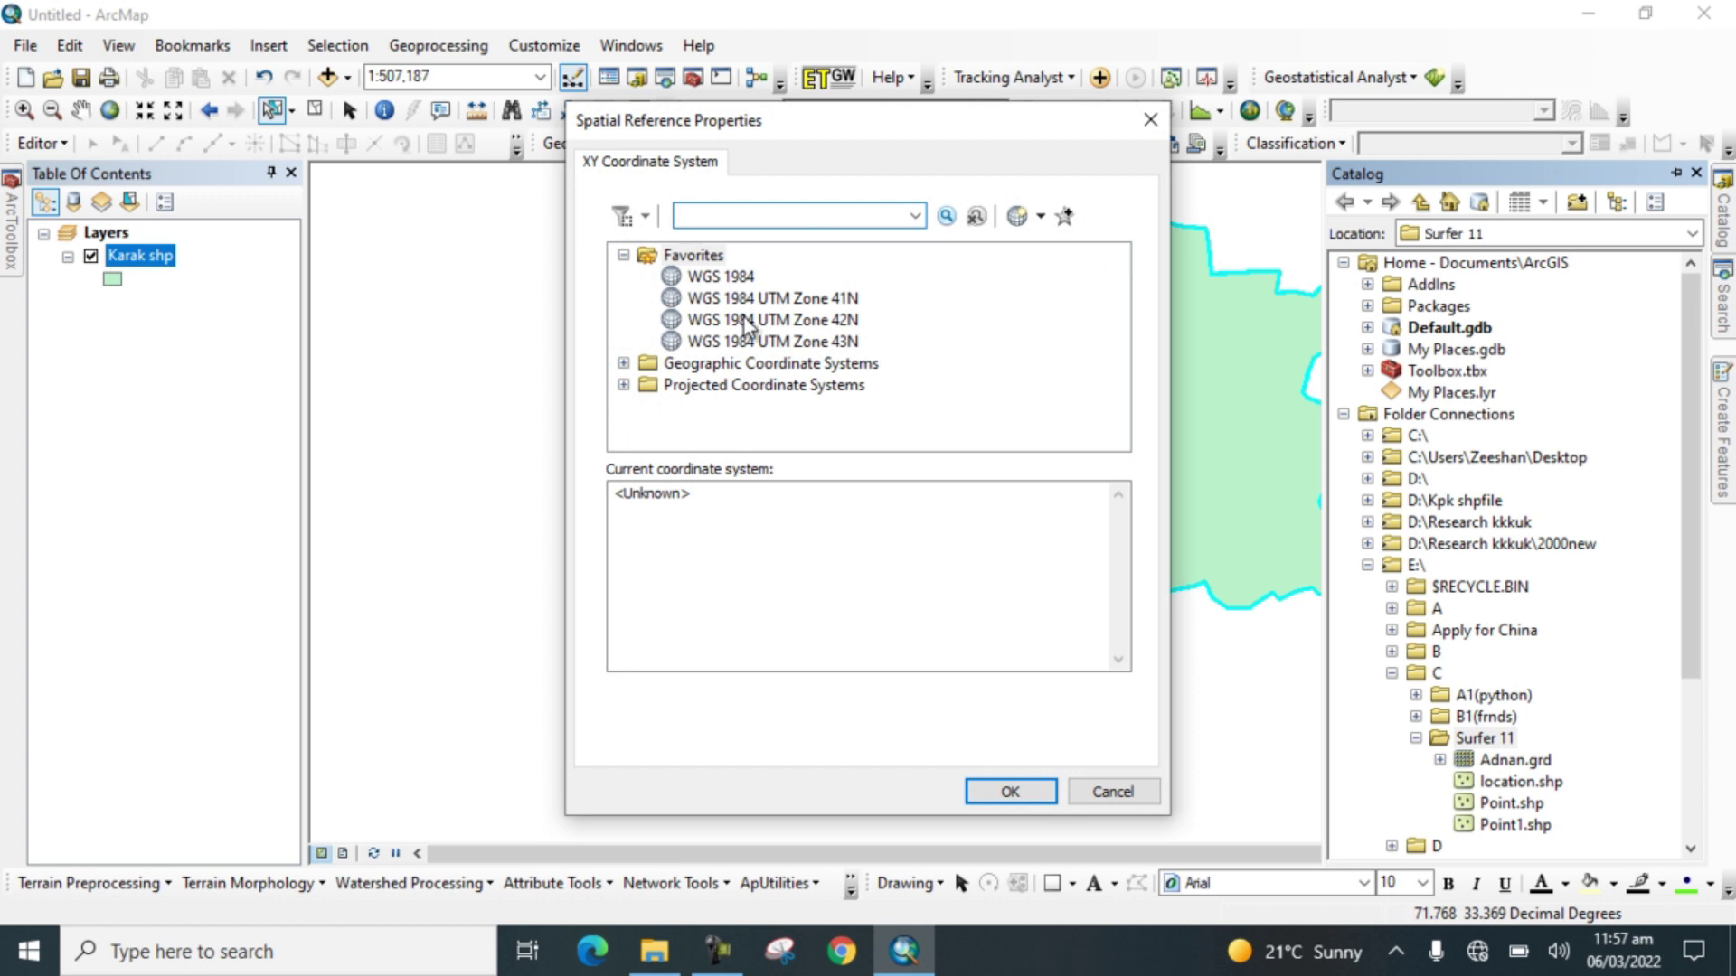
{"action": "left_click", "coordinate": [743, 320]}
{"action": "left_click", "coordinate": [1008, 793]}
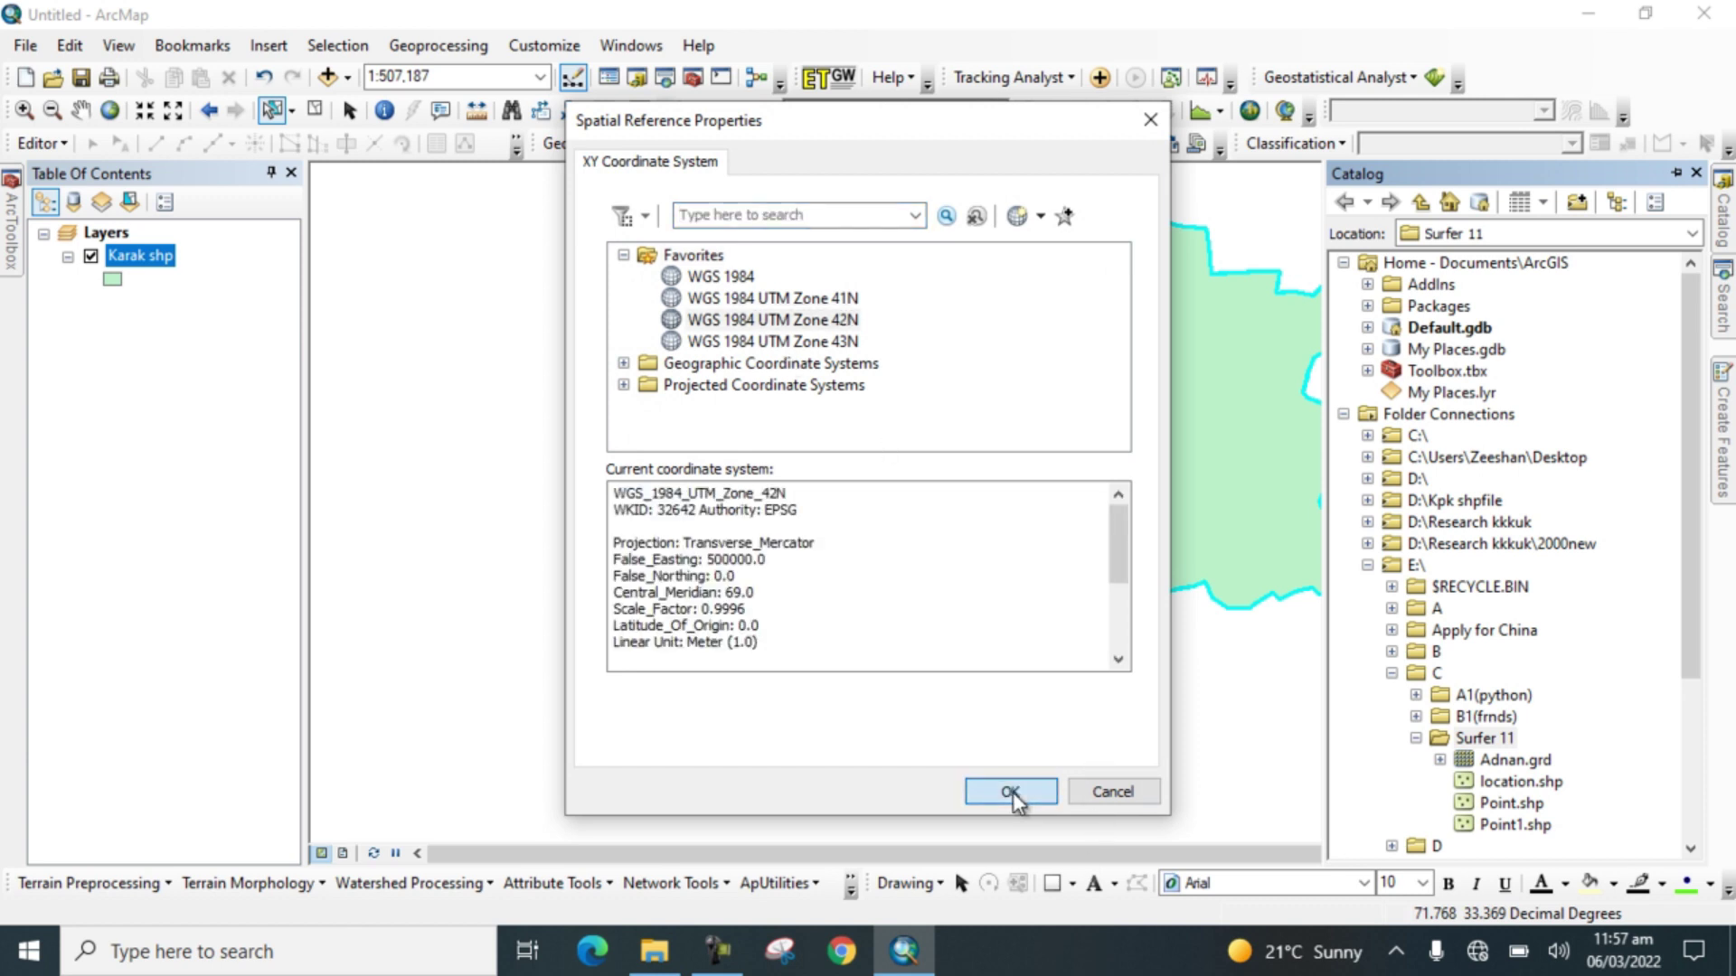
{"action": "left_click", "coordinate": [920, 710]}
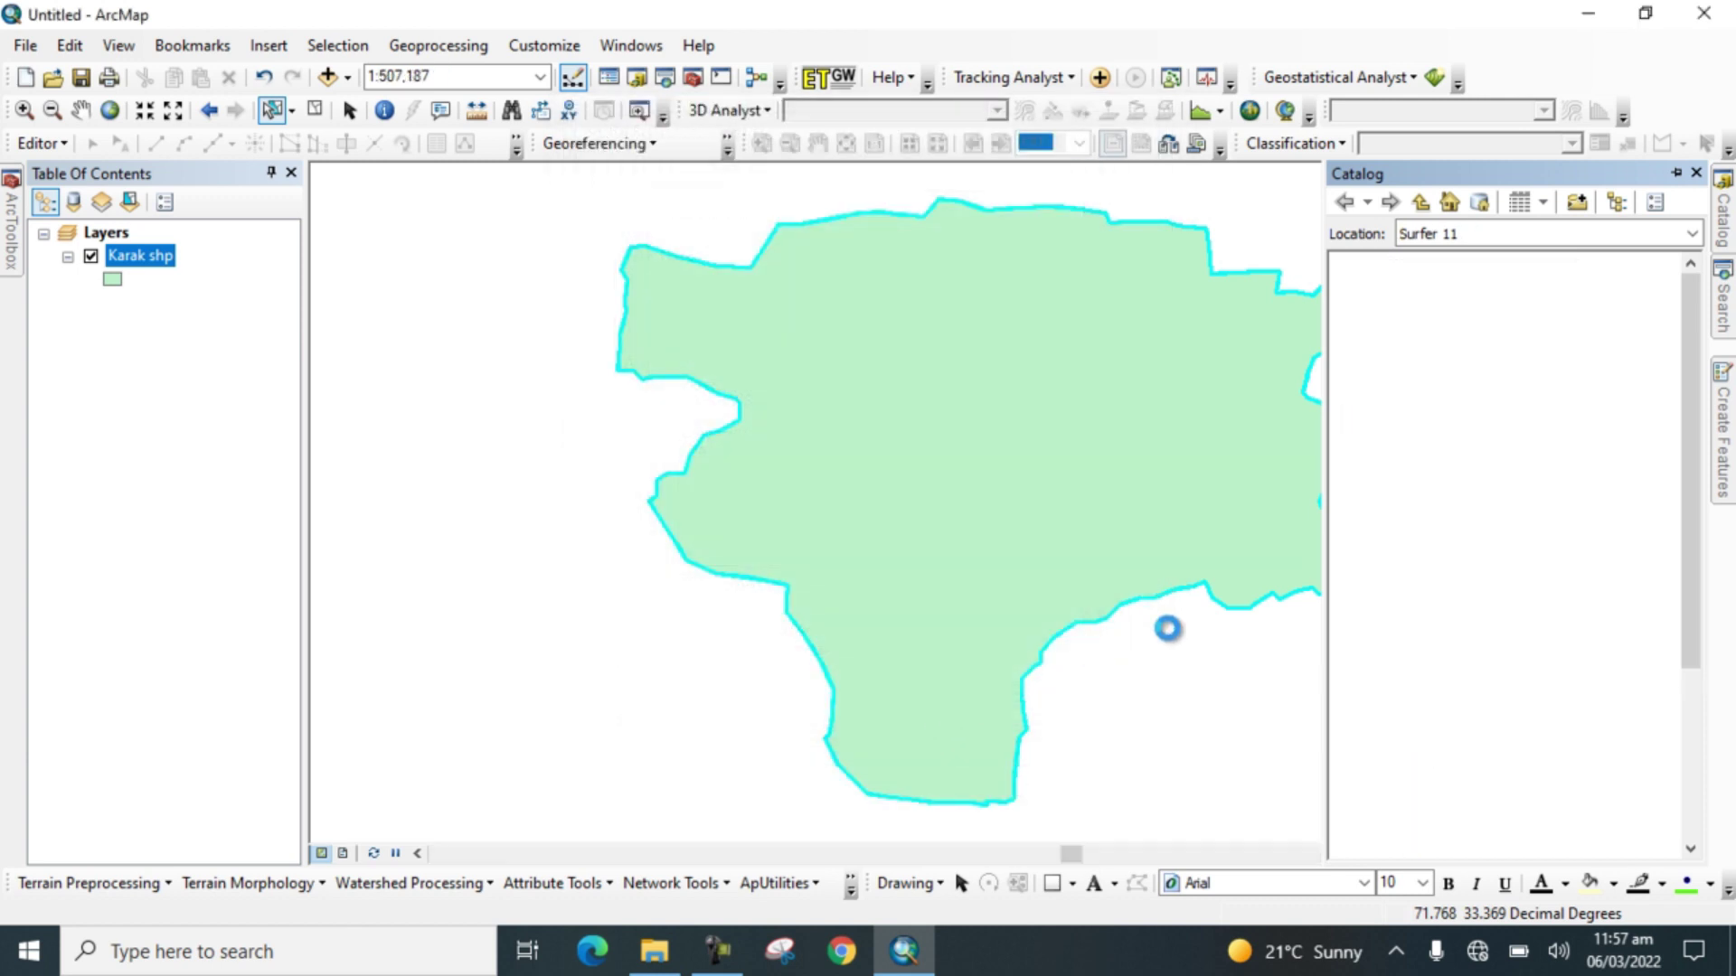
{"action": "left_click", "coordinate": [1676, 172]}
- Give Point Data the green Circle 2 marker symbol at size 18
{"action": "left_click", "coordinate": [1677, 174]}
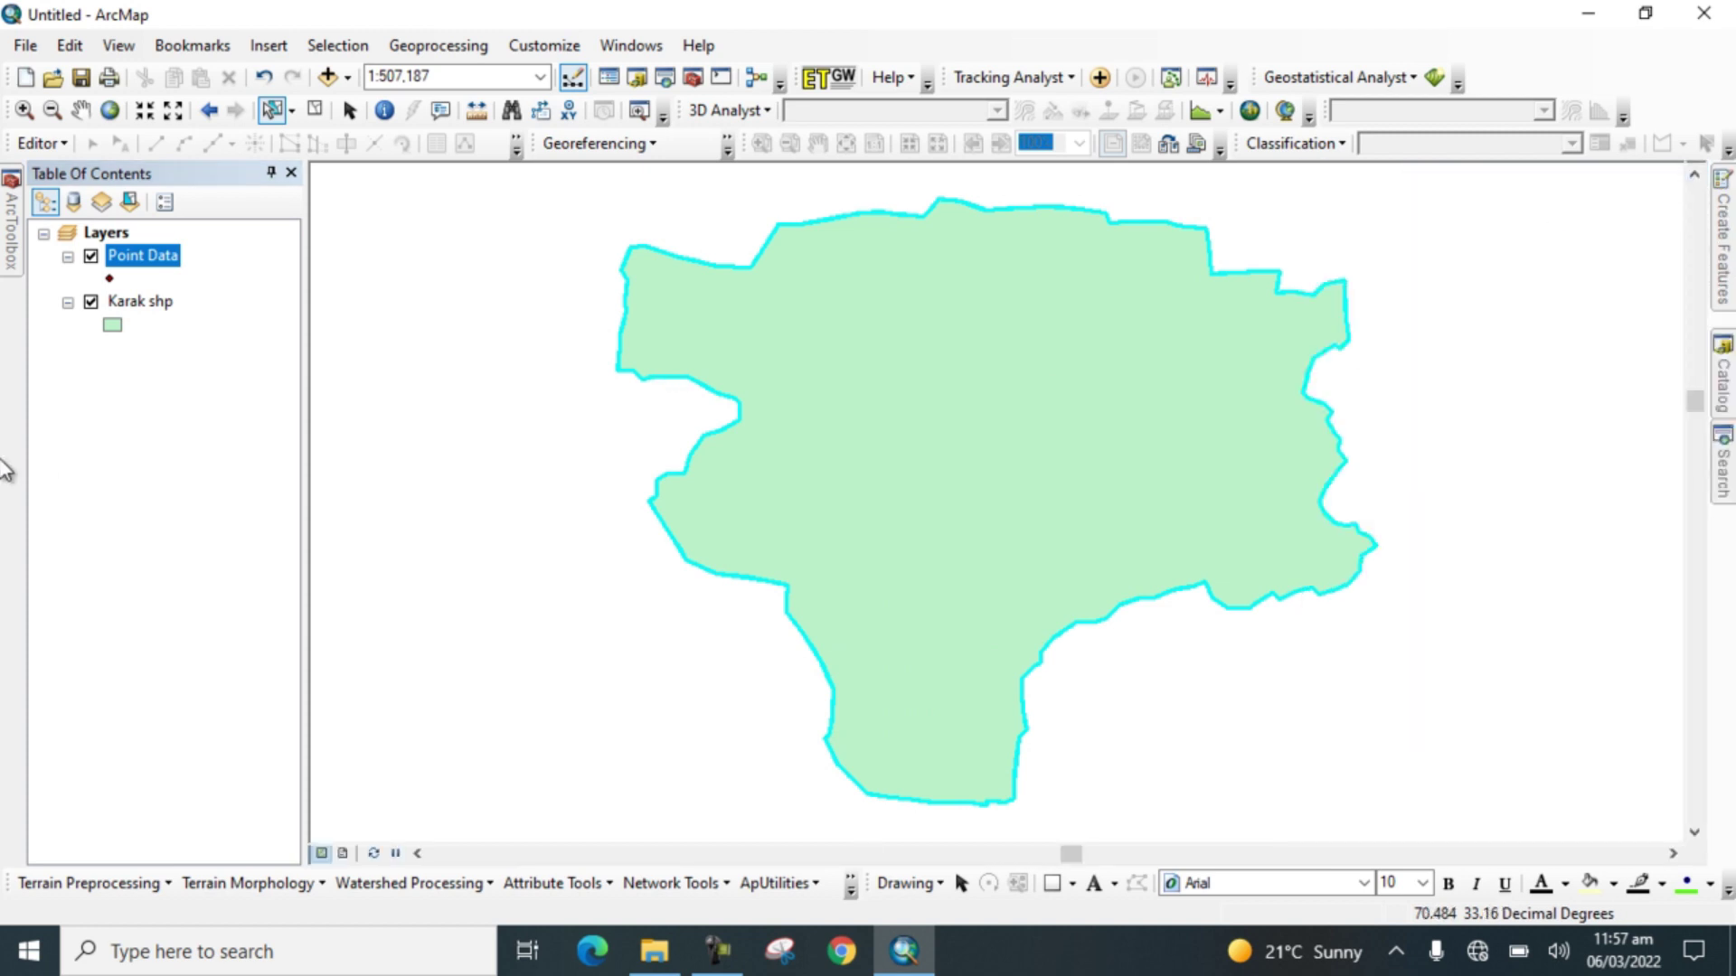
{"action": "left_click", "coordinate": [109, 279]}
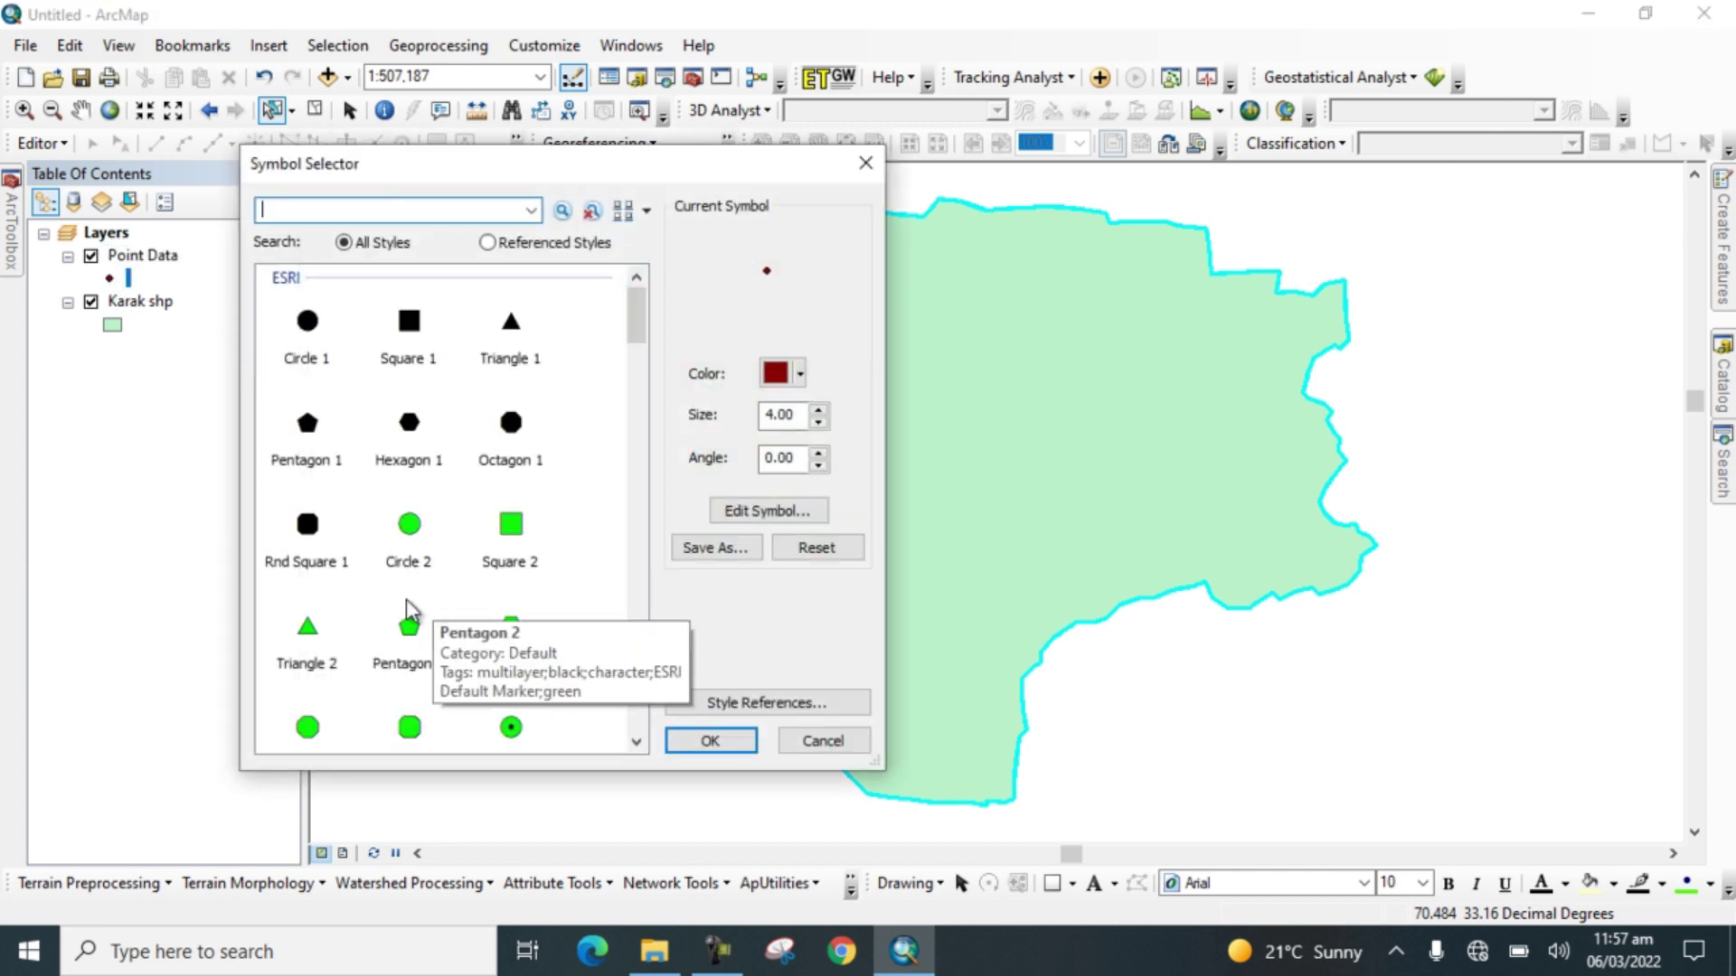
{"action": "left_click", "coordinate": [412, 520]}
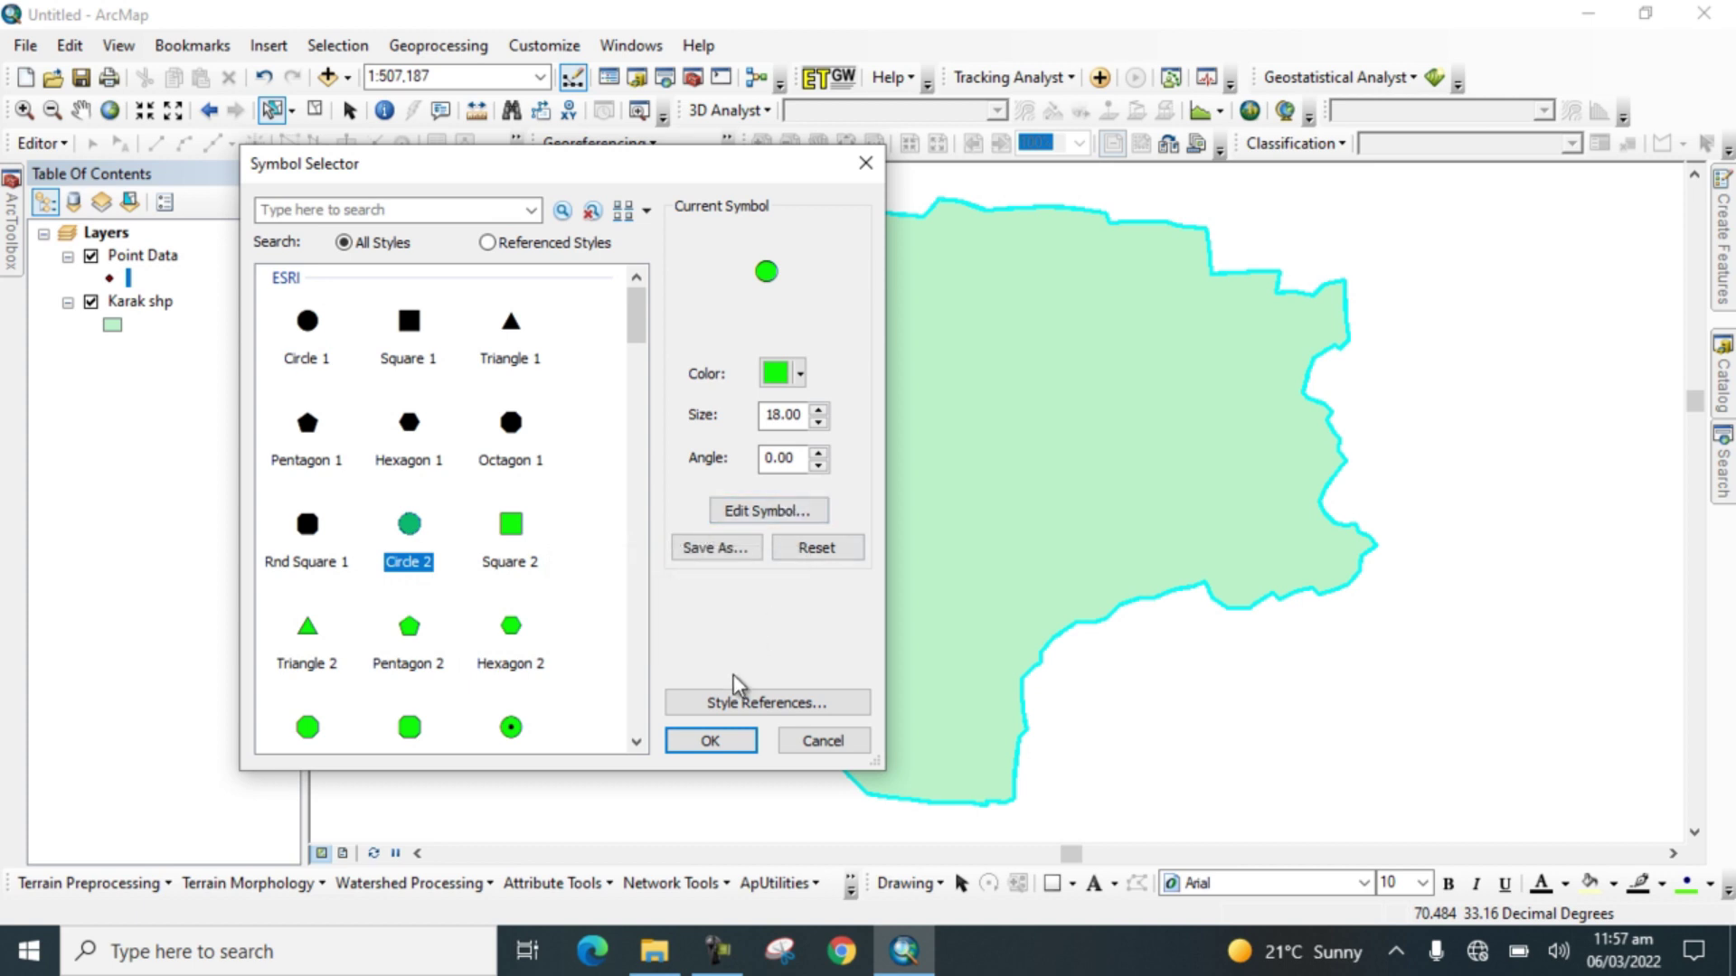
{"action": "left_click", "coordinate": [719, 743]}
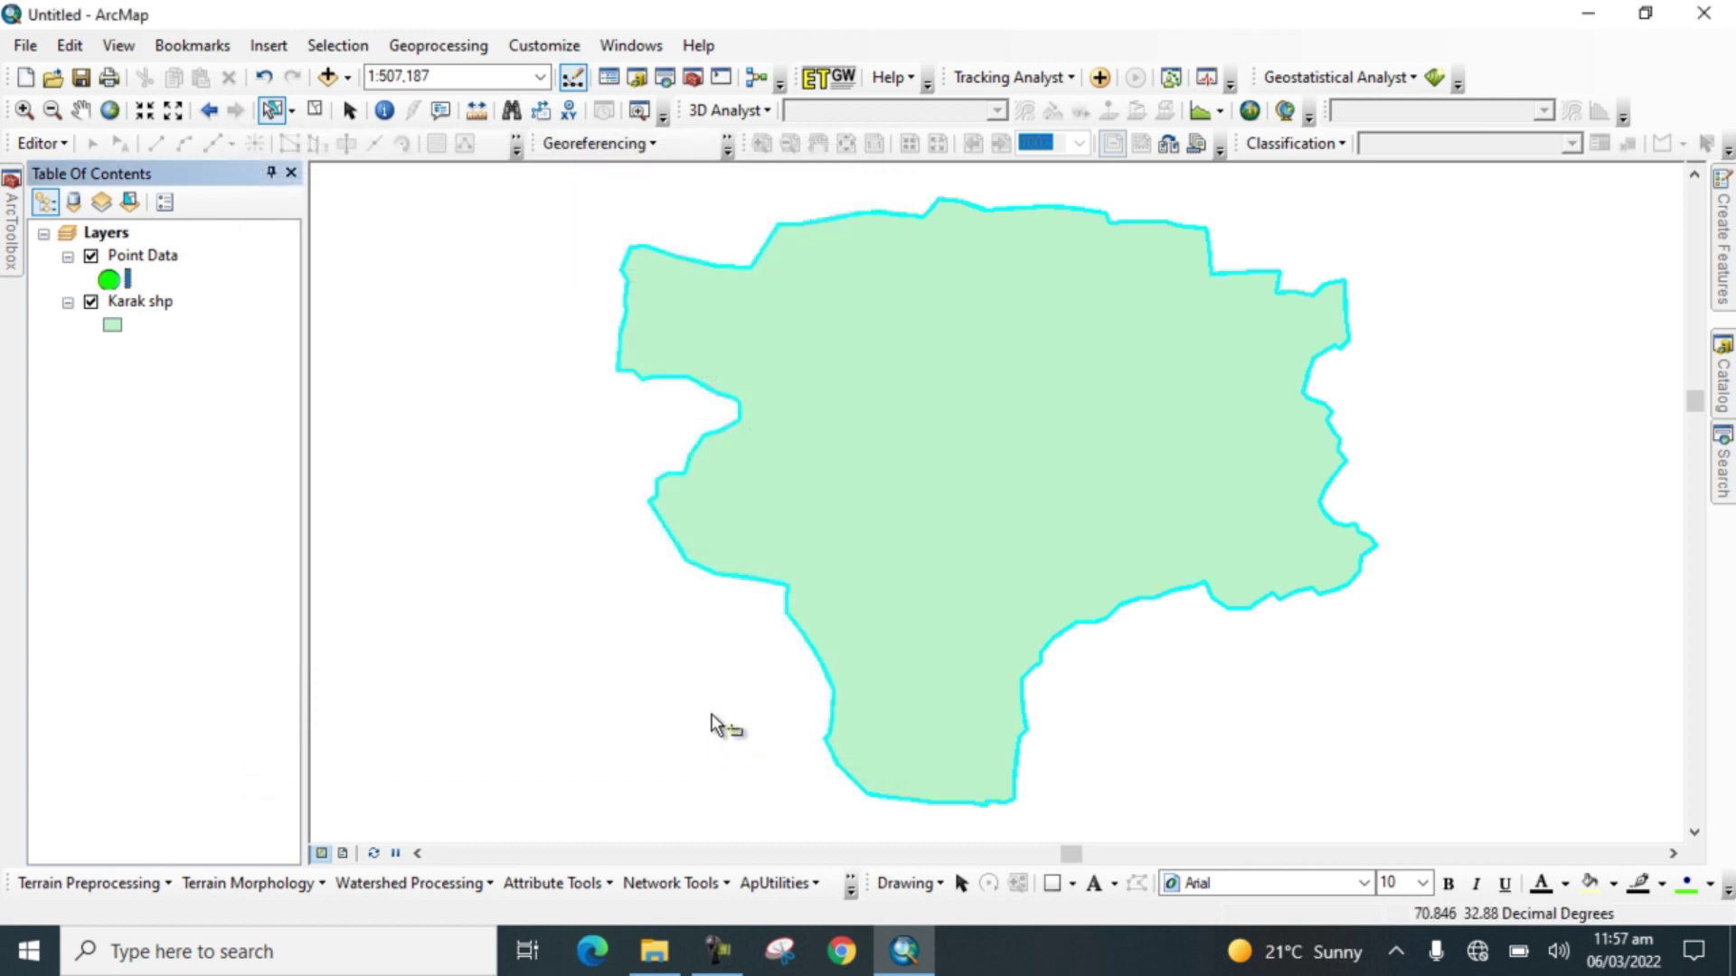
- Start an editing session on the Point Data layer
{"action": "left_click", "coordinate": [762, 285]}
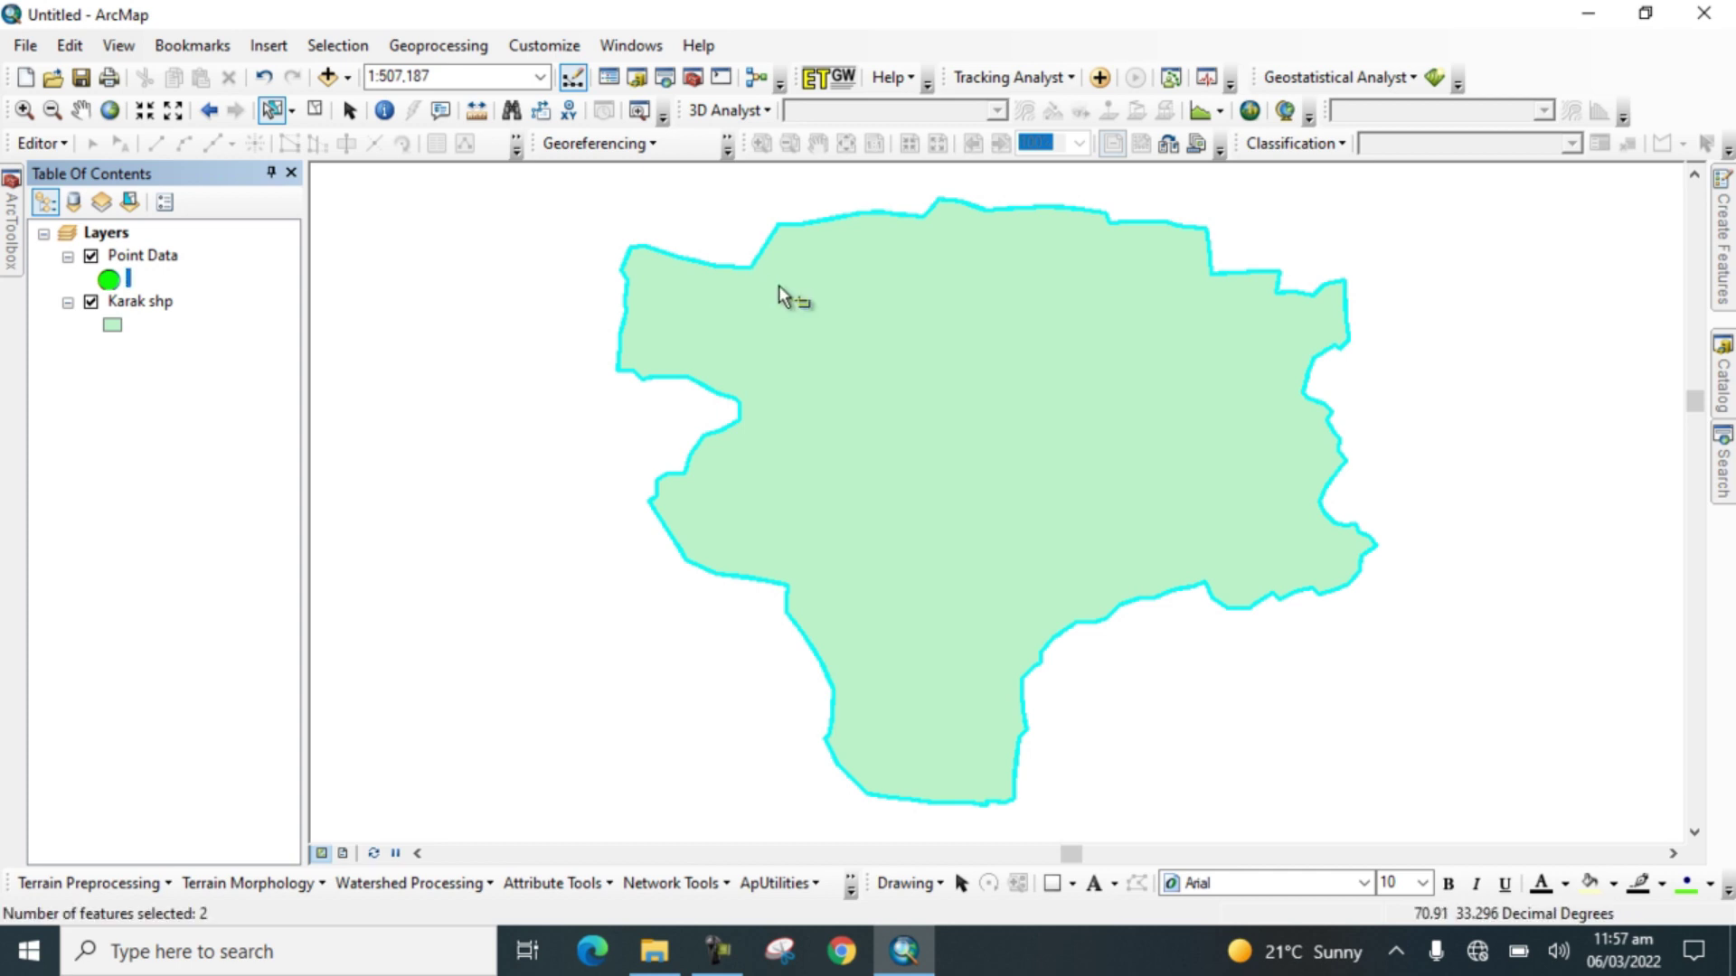
{"action": "left_click", "coordinate": [53, 141]}
{"action": "left_click", "coordinate": [68, 170]}
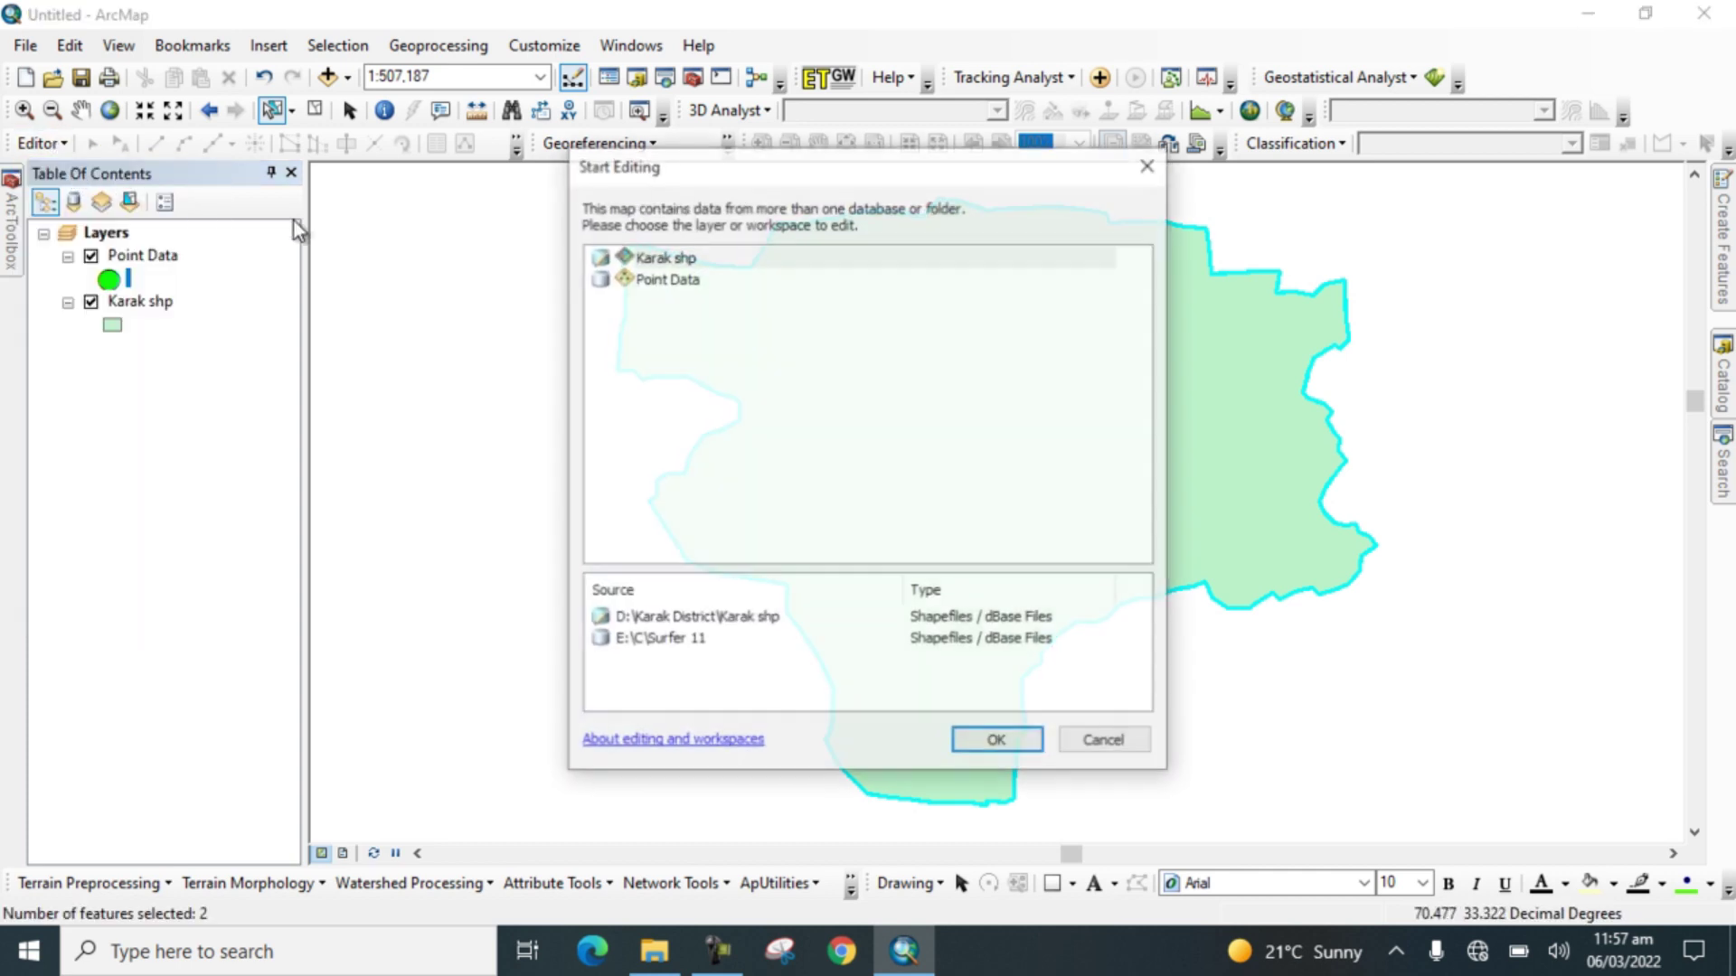
{"action": "left_click", "coordinate": [663, 277]}
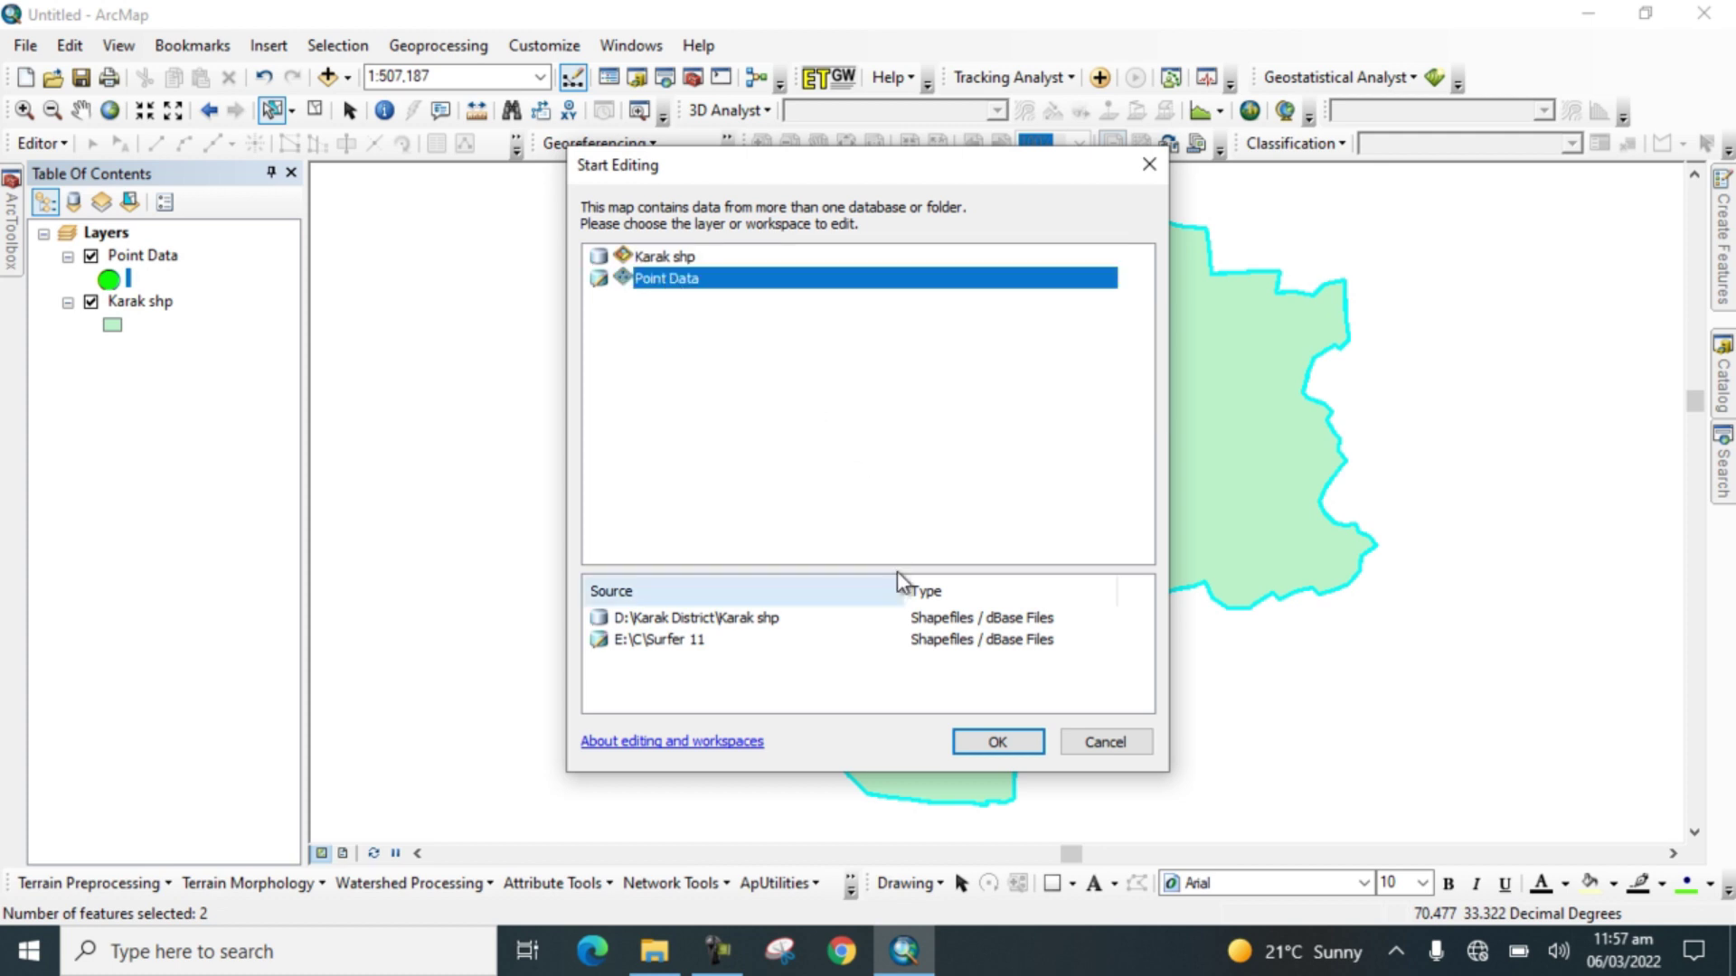
{"action": "left_click", "coordinate": [992, 742]}
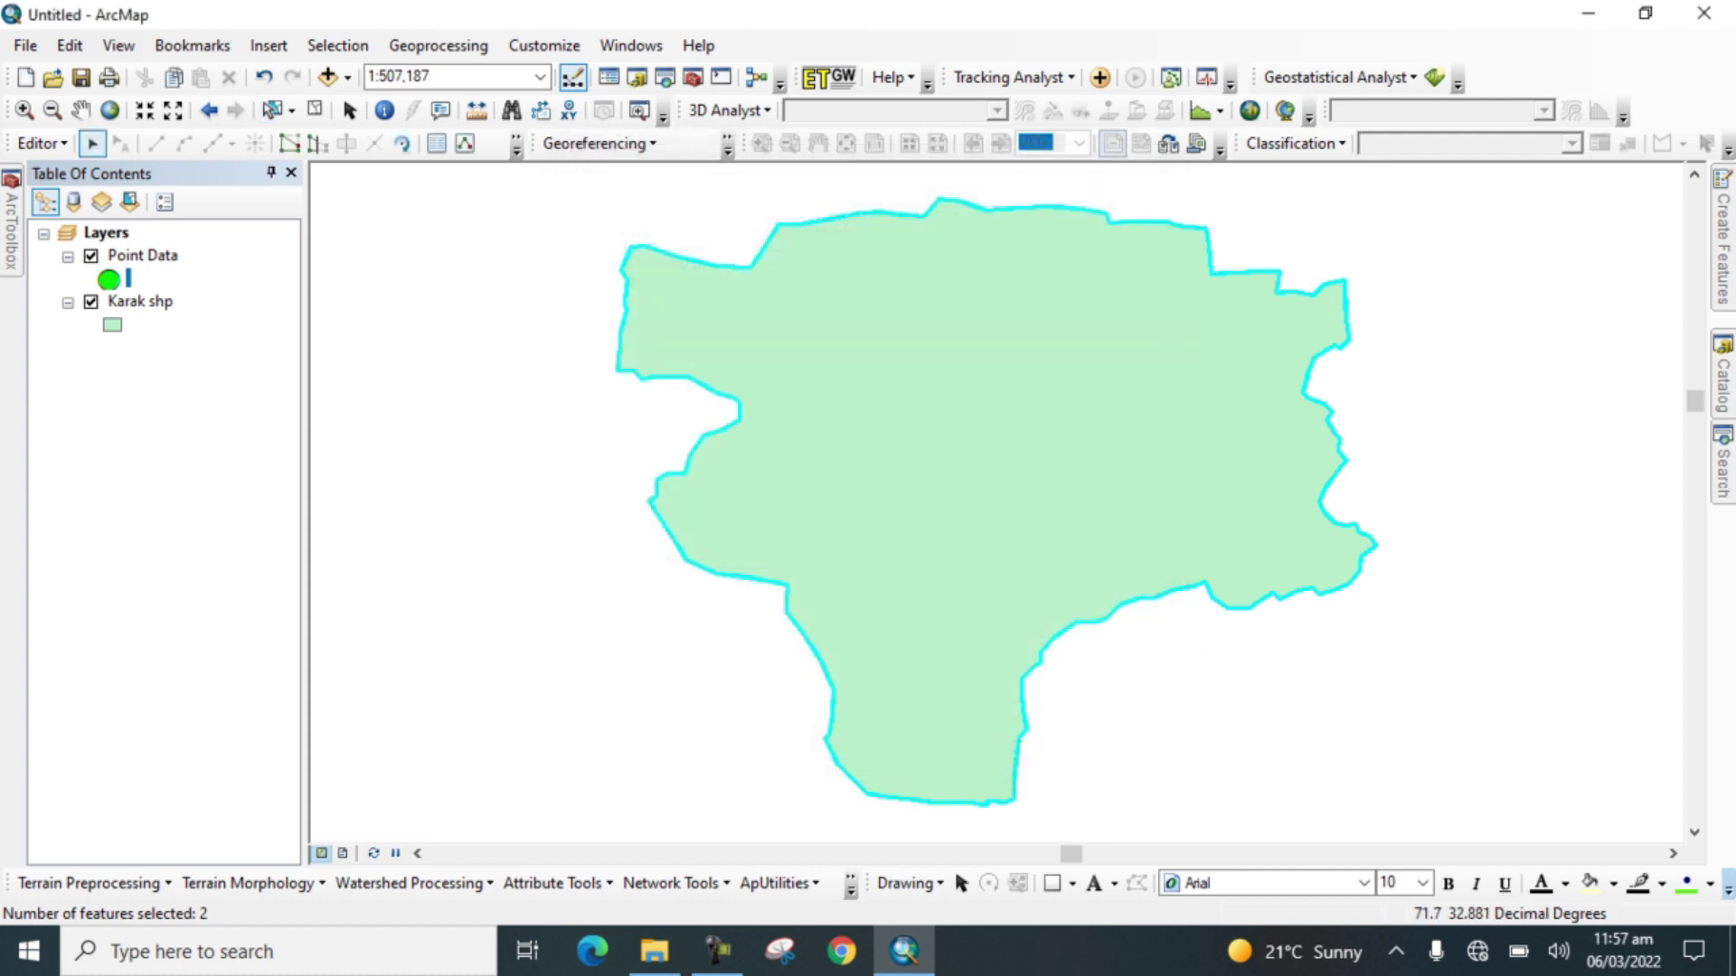
- In Create Features, choose the Point Data template with the Point tool
{"action": "left_click", "coordinate": [1718, 237]}
{"action": "left_click", "coordinate": [1434, 262]}
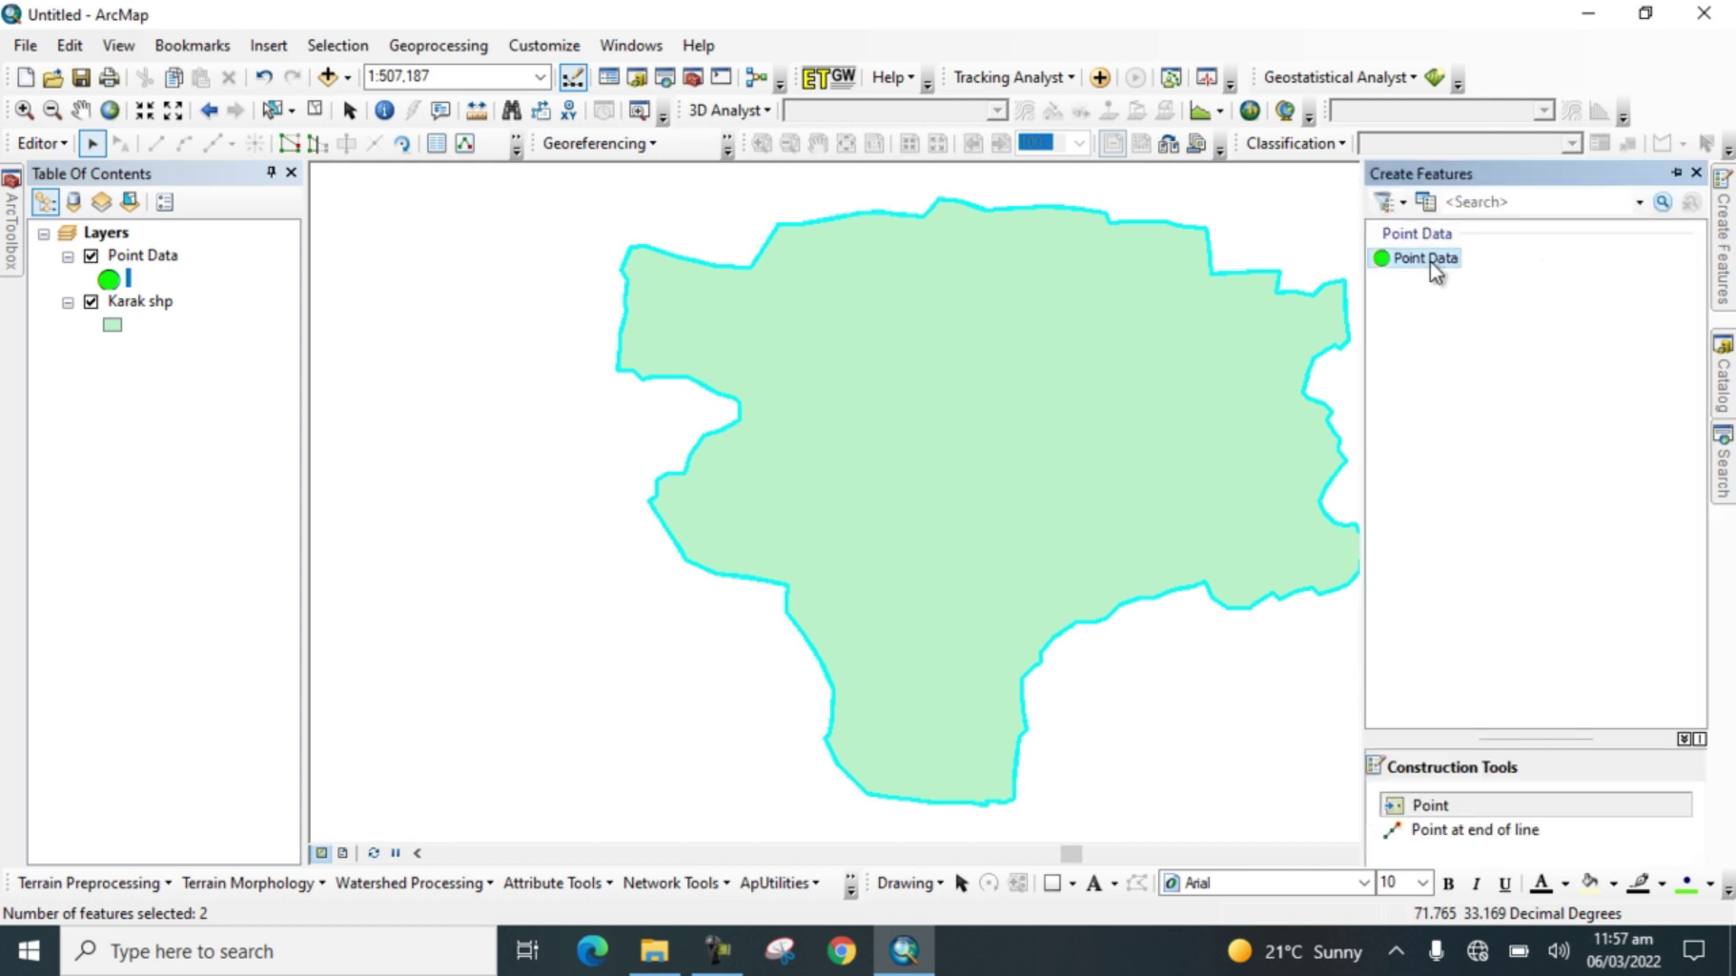
{"action": "left_click", "coordinate": [1399, 803]}
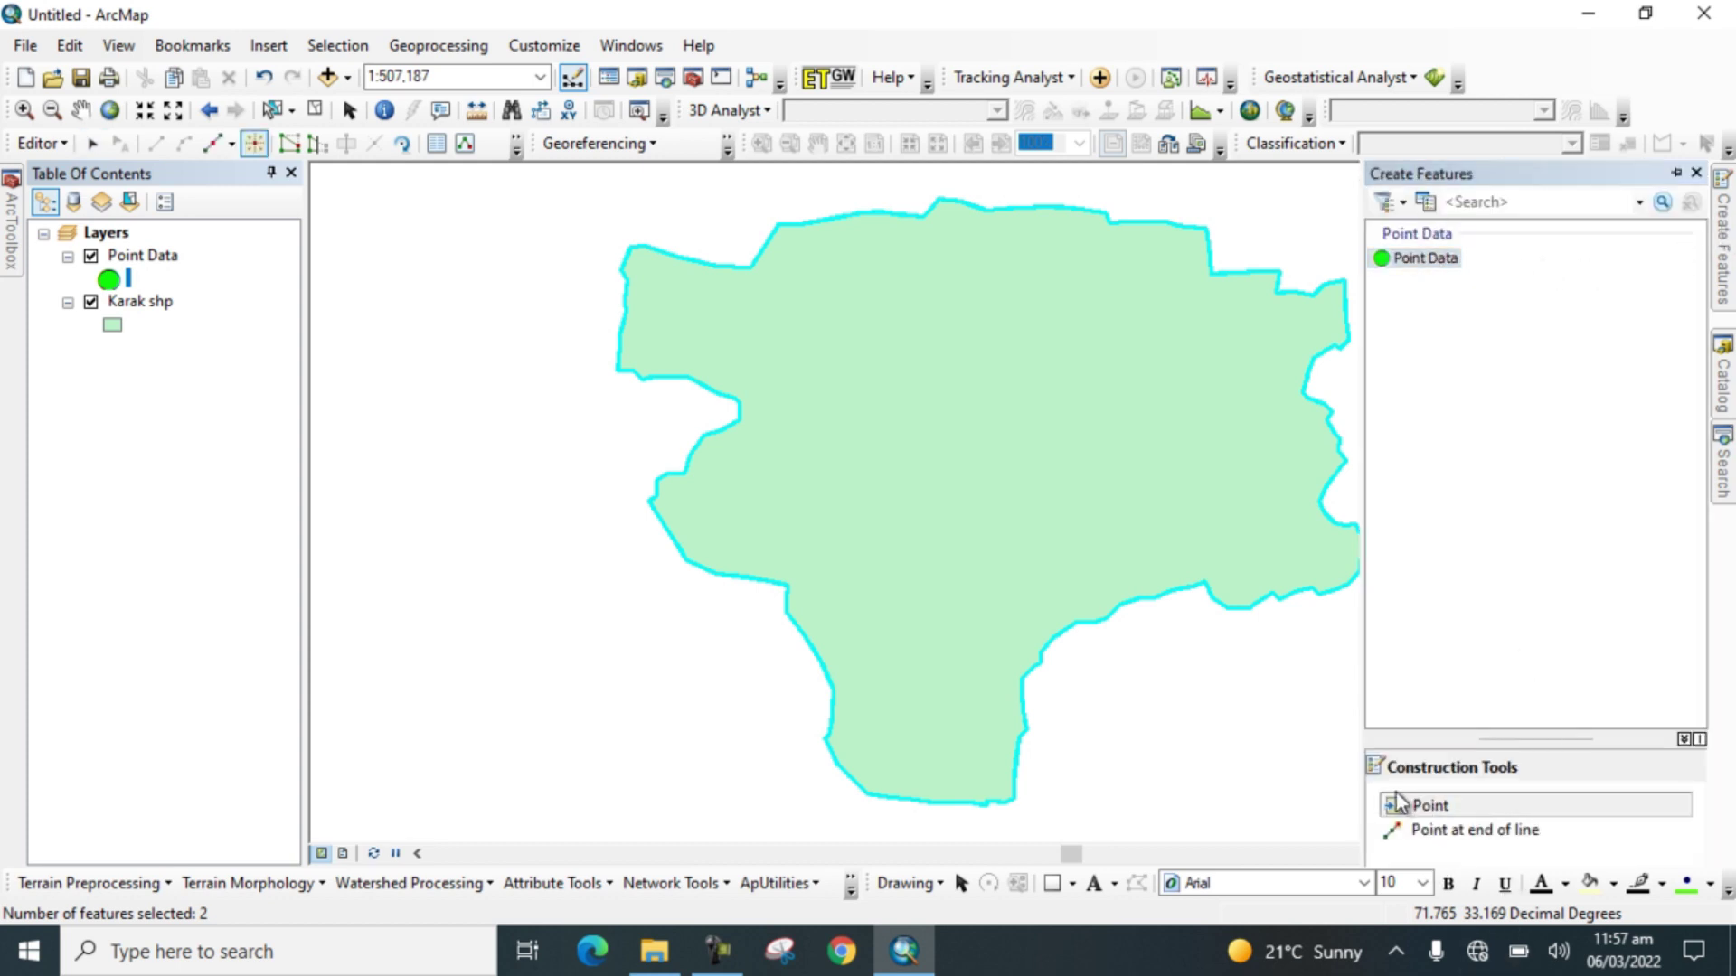
- Place about 30 points spread across the whole Karak district polygon
{"action": "left_click", "coordinate": [796, 297]}
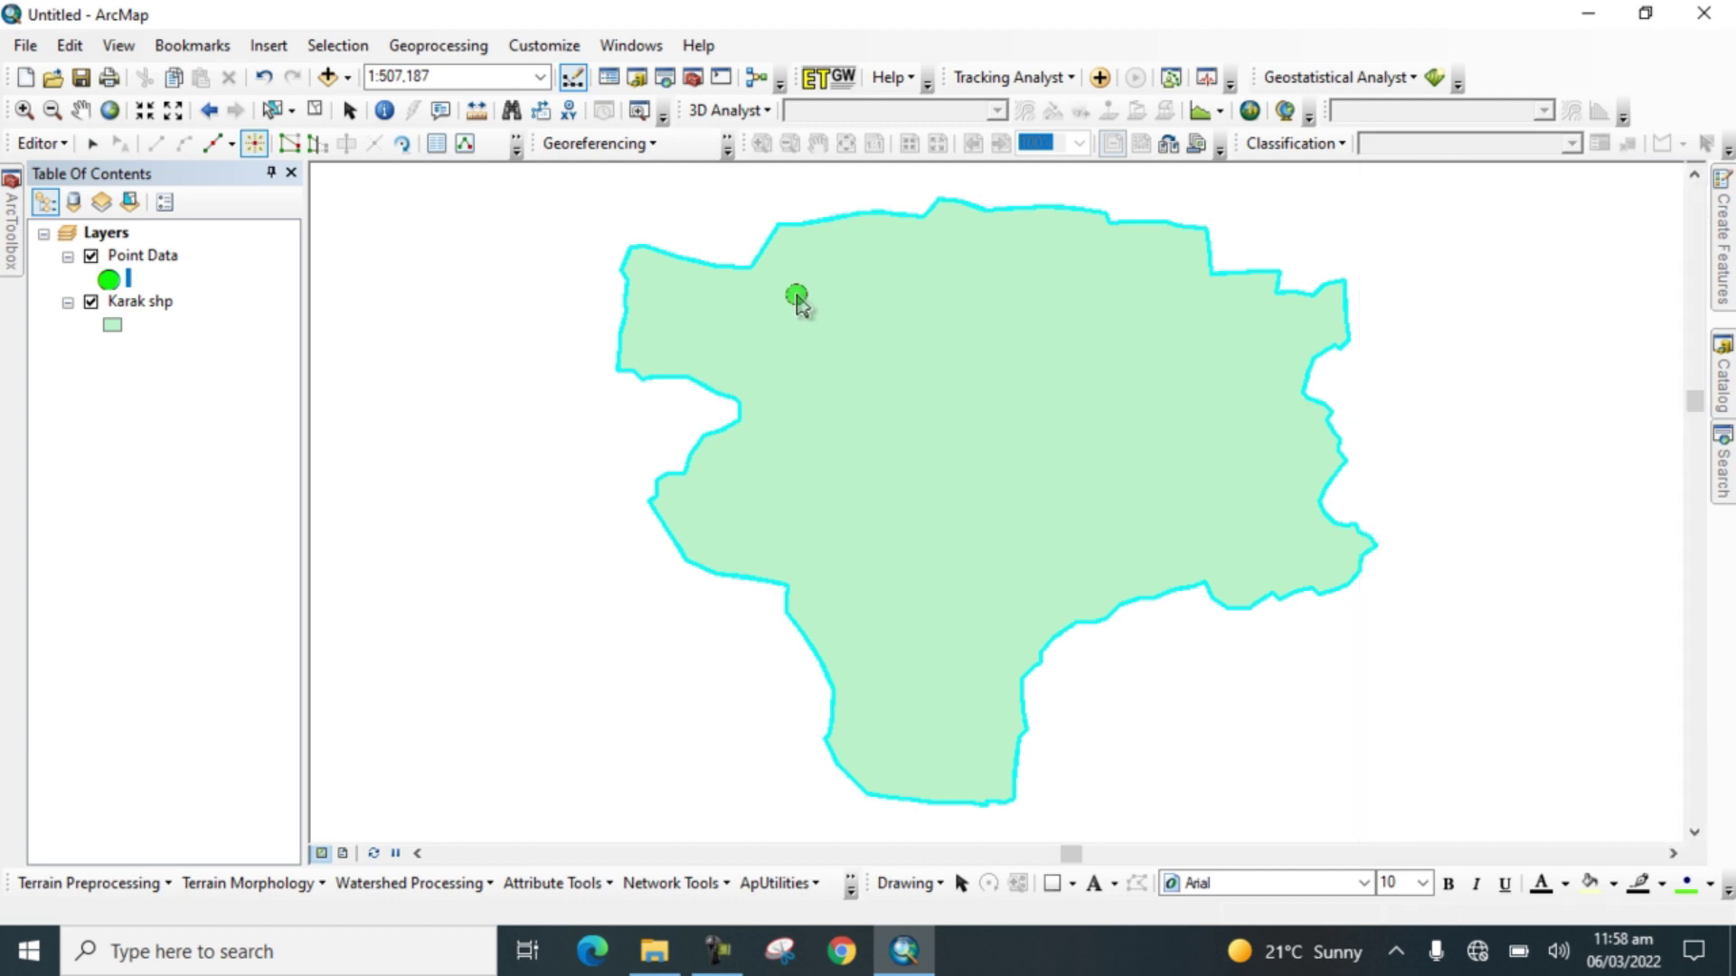
{"action": "left_click", "coordinate": [825, 293]}
{"action": "left_click", "coordinate": [1000, 246]}
{"action": "left_click", "coordinate": [1122, 268]}
{"action": "left_click", "coordinate": [1178, 309]}
{"action": "left_click", "coordinate": [1238, 388]}
{"action": "left_click", "coordinate": [1242, 437]}
{"action": "left_click", "coordinate": [1196, 492]}
{"action": "left_click", "coordinate": [1097, 502]}
{"action": "left_click", "coordinate": [982, 557]}
{"action": "left_click", "coordinate": [955, 718]}
{"action": "left_click", "coordinate": [902, 693]}
{"action": "left_click", "coordinate": [839, 552]}
{"action": "left_click", "coordinate": [737, 492]}
{"action": "left_click", "coordinate": [773, 377]}
{"action": "left_click", "coordinate": [661, 317]}
{"action": "left_click", "coordinate": [752, 331]}
{"action": "left_click", "coordinate": [1022, 359]}
{"action": "left_click", "coordinate": [1166, 369]}
{"action": "left_click", "coordinate": [1035, 419]}
{"action": "left_click", "coordinate": [922, 432]}
{"action": "left_click", "coordinate": [893, 334]}
{"action": "left_click", "coordinate": [990, 292]}
{"action": "left_click", "coordinate": [1089, 314]}
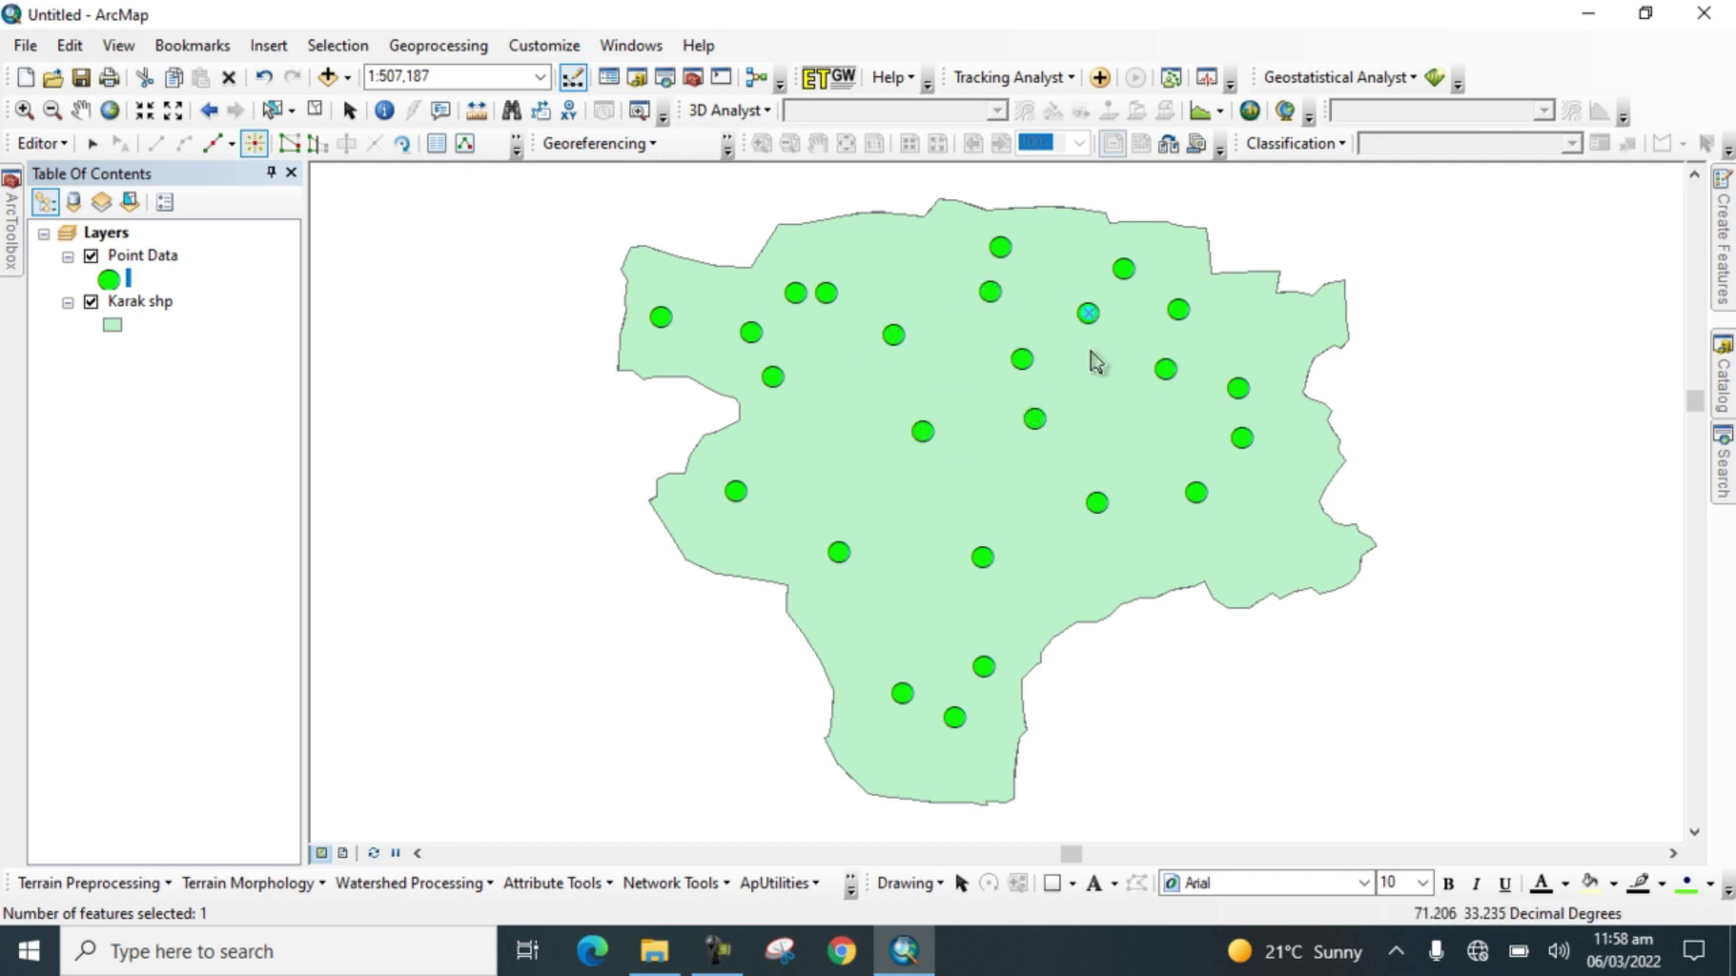
{"action": "left_click", "coordinate": [1290, 519]}
{"action": "left_click", "coordinate": [1172, 557]}
{"action": "left_click", "coordinate": [1080, 581]}
{"action": "left_click", "coordinate": [997, 459]}
{"action": "left_click", "coordinate": [811, 464]}
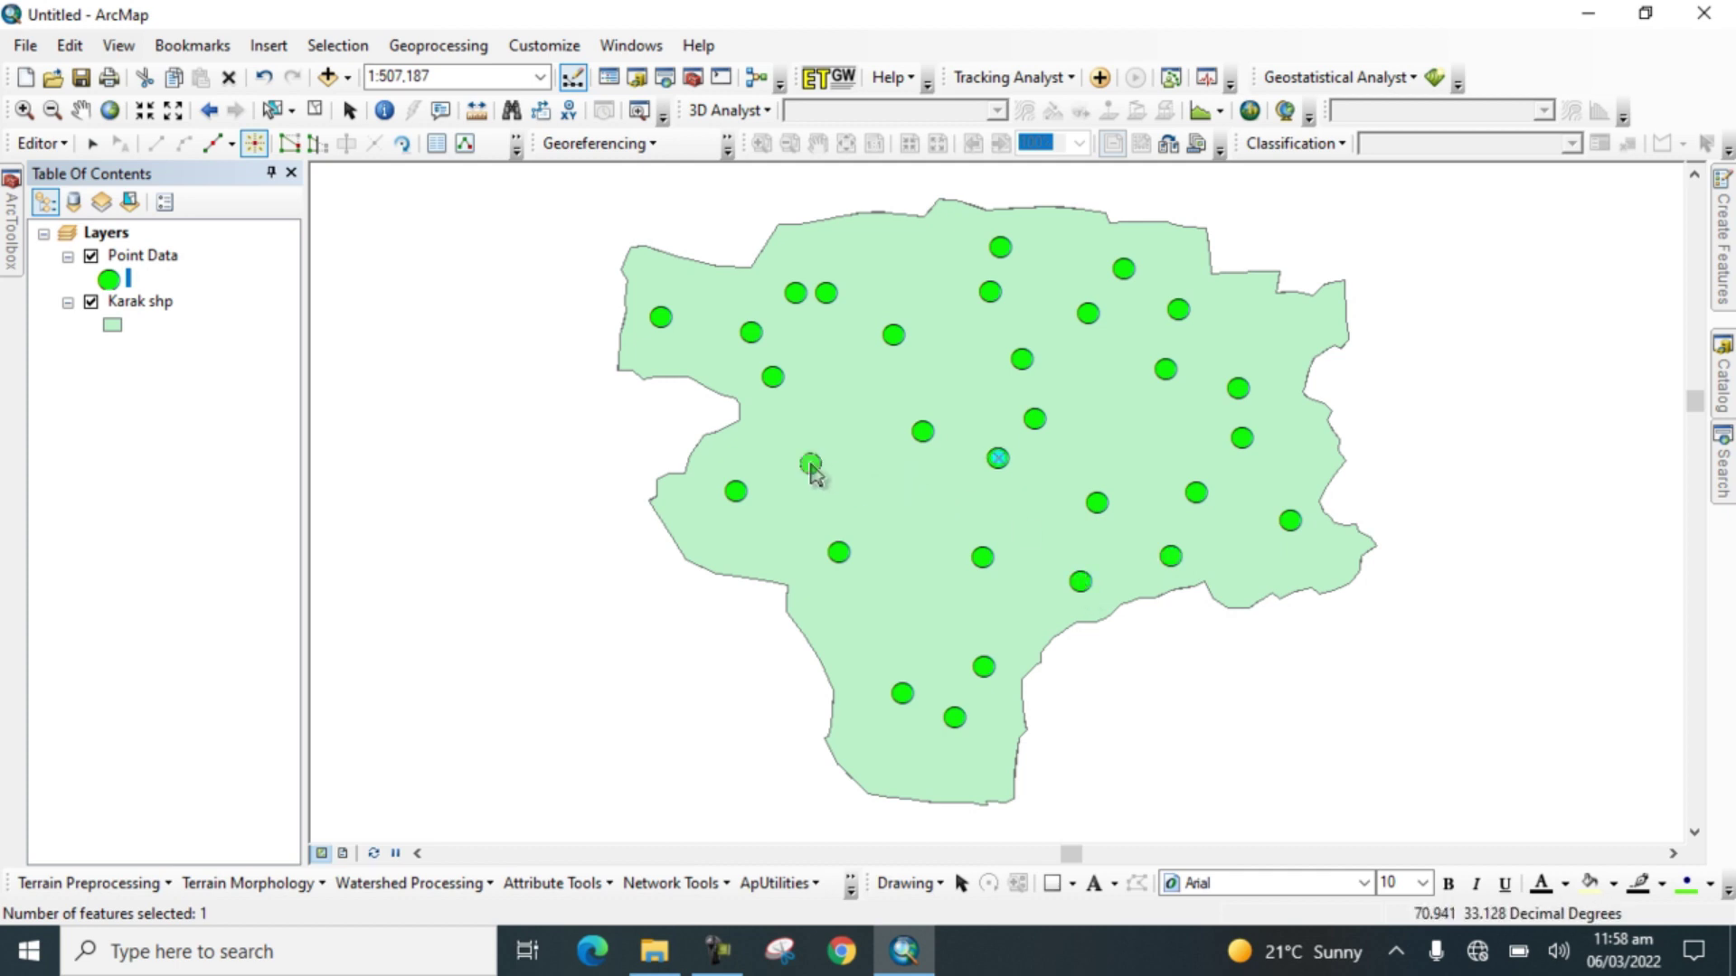
{"action": "left_click", "coordinate": [835, 415]}
- Save the edits, stop editing, and open the Point Data attribute table
{"action": "left_click", "coordinate": [39, 143]}
{"action": "left_click", "coordinate": [90, 235]}
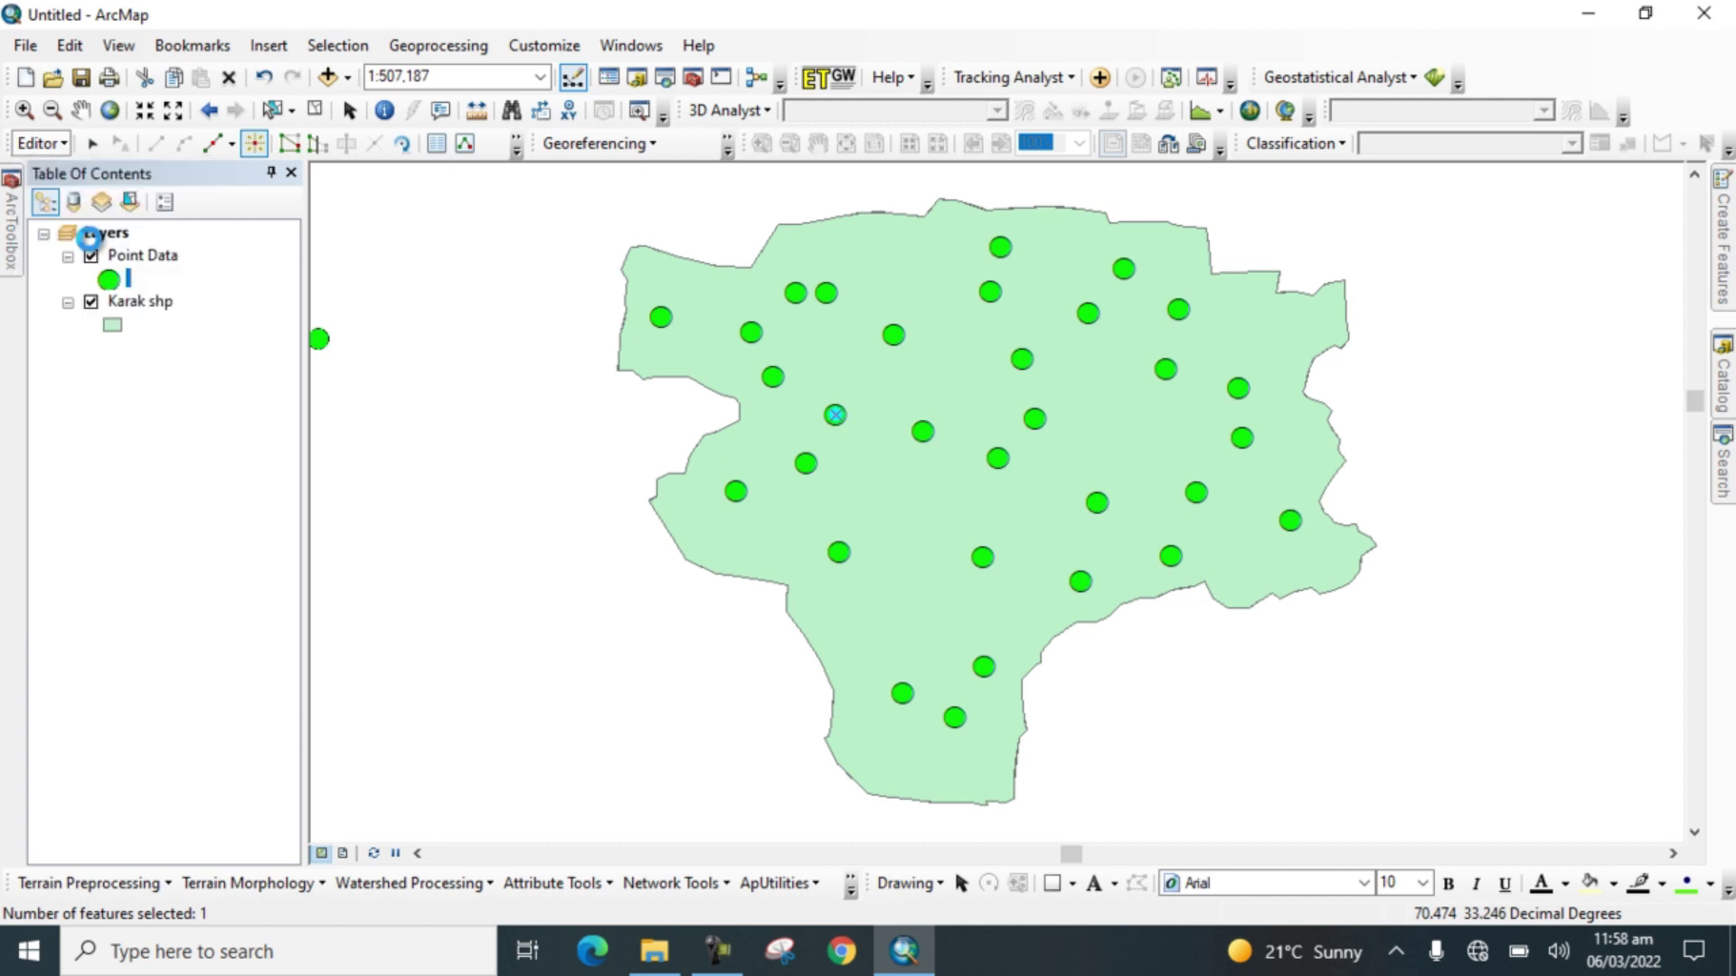
{"action": "left_click", "coordinate": [47, 147]}
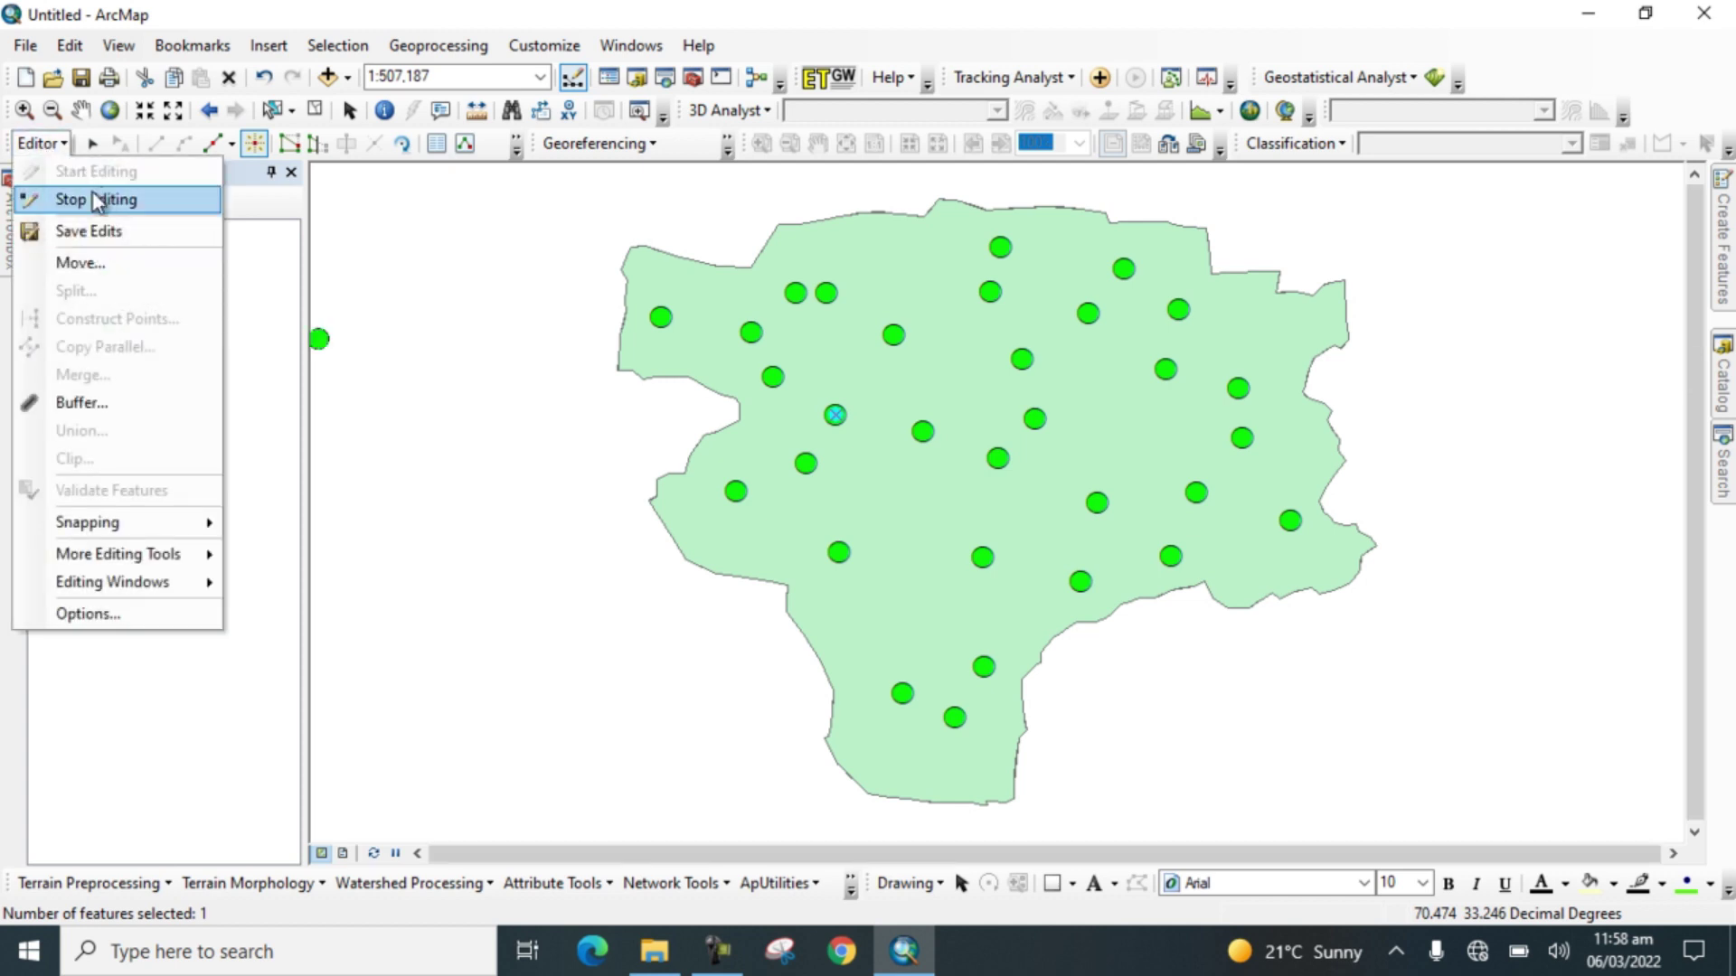
{"action": "left_click", "coordinate": [95, 197]}
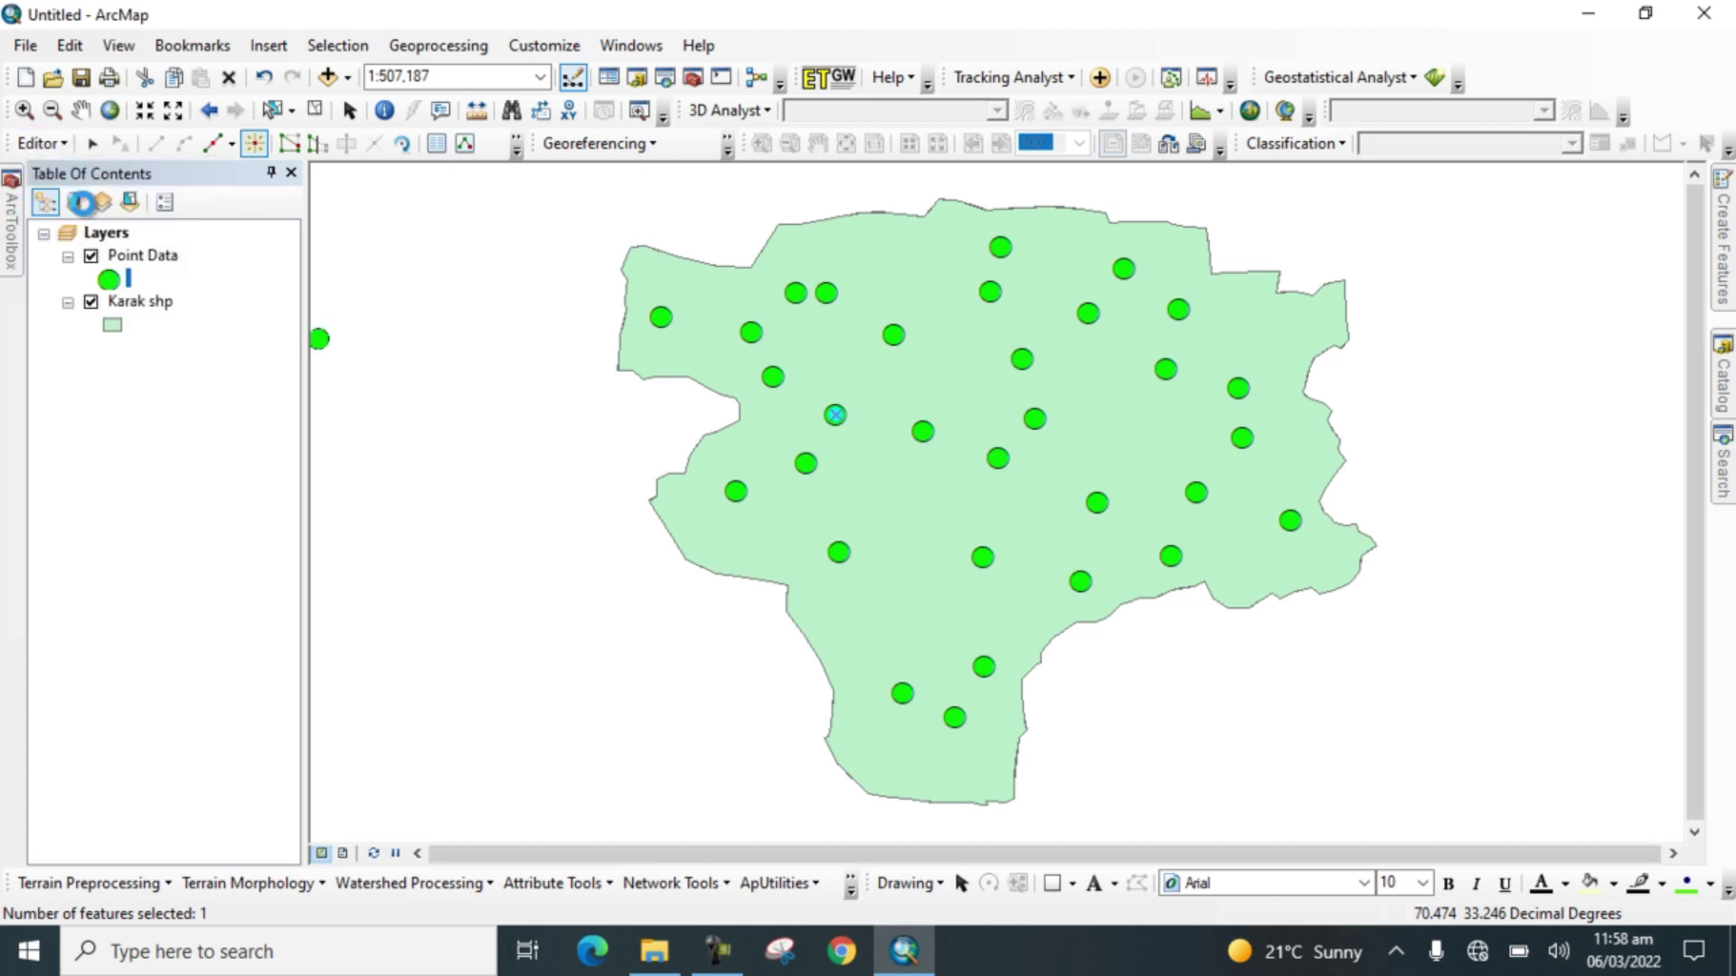
{"action": "right_click", "coordinate": [131, 256]}
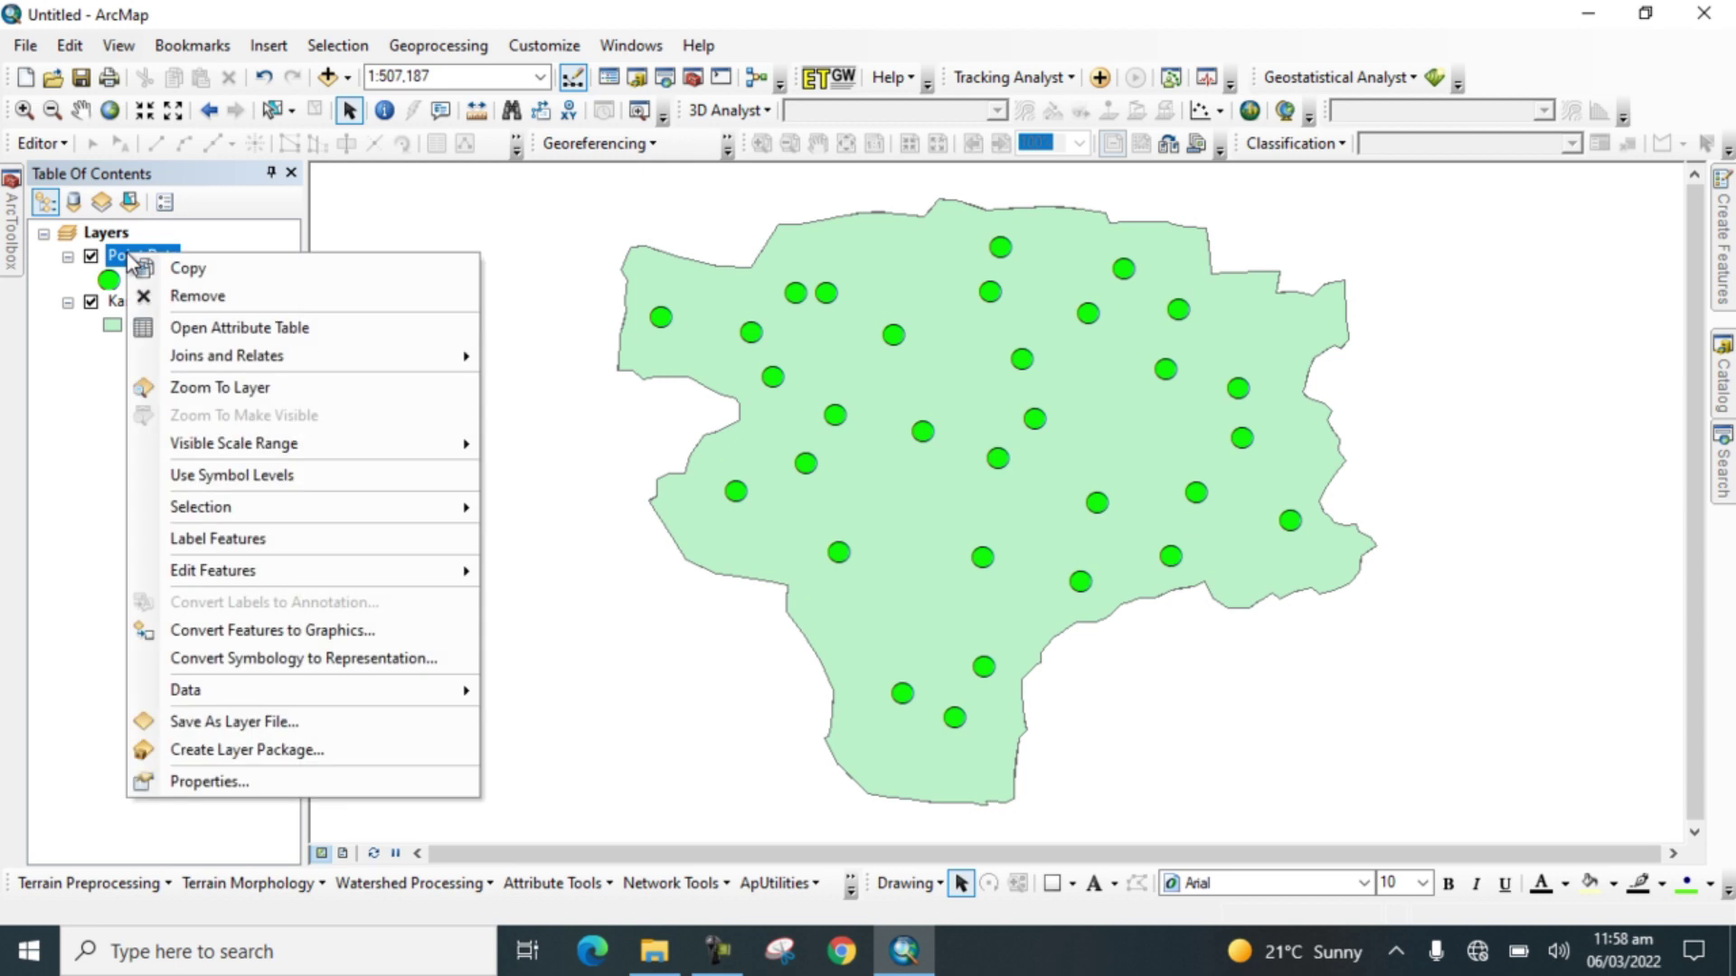
{"action": "left_click", "coordinate": [210, 327]}
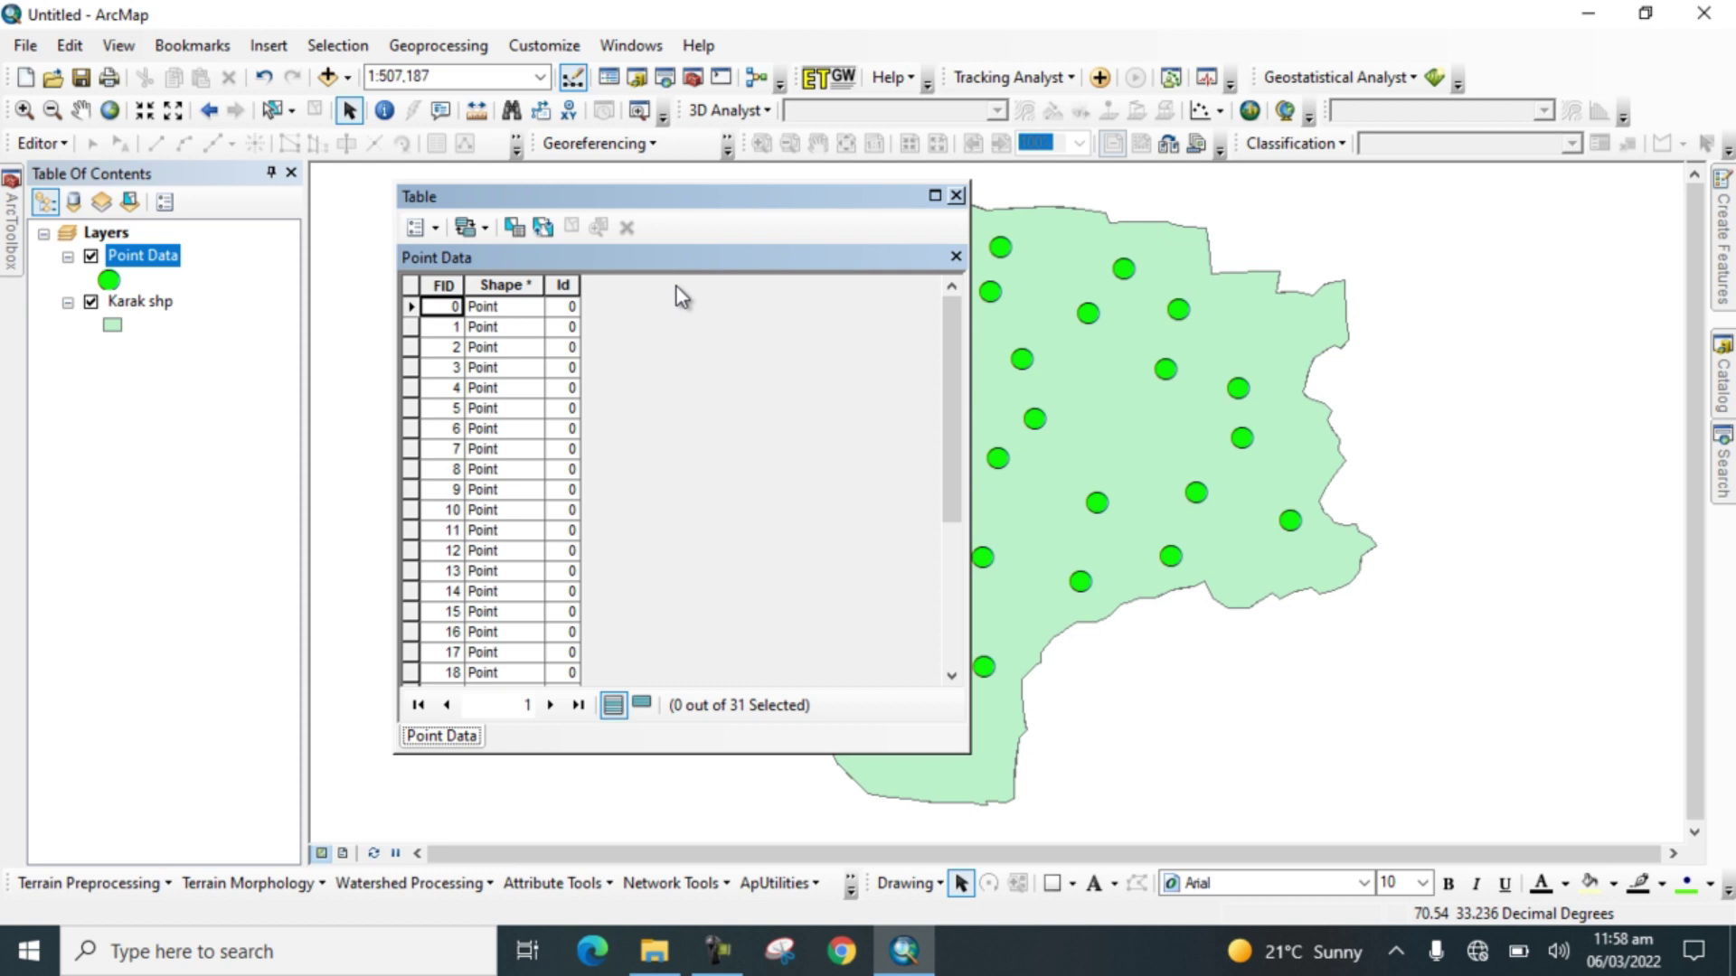
- Add a Float field named Longitude to the table
{"action": "left_click", "coordinate": [435, 226]}
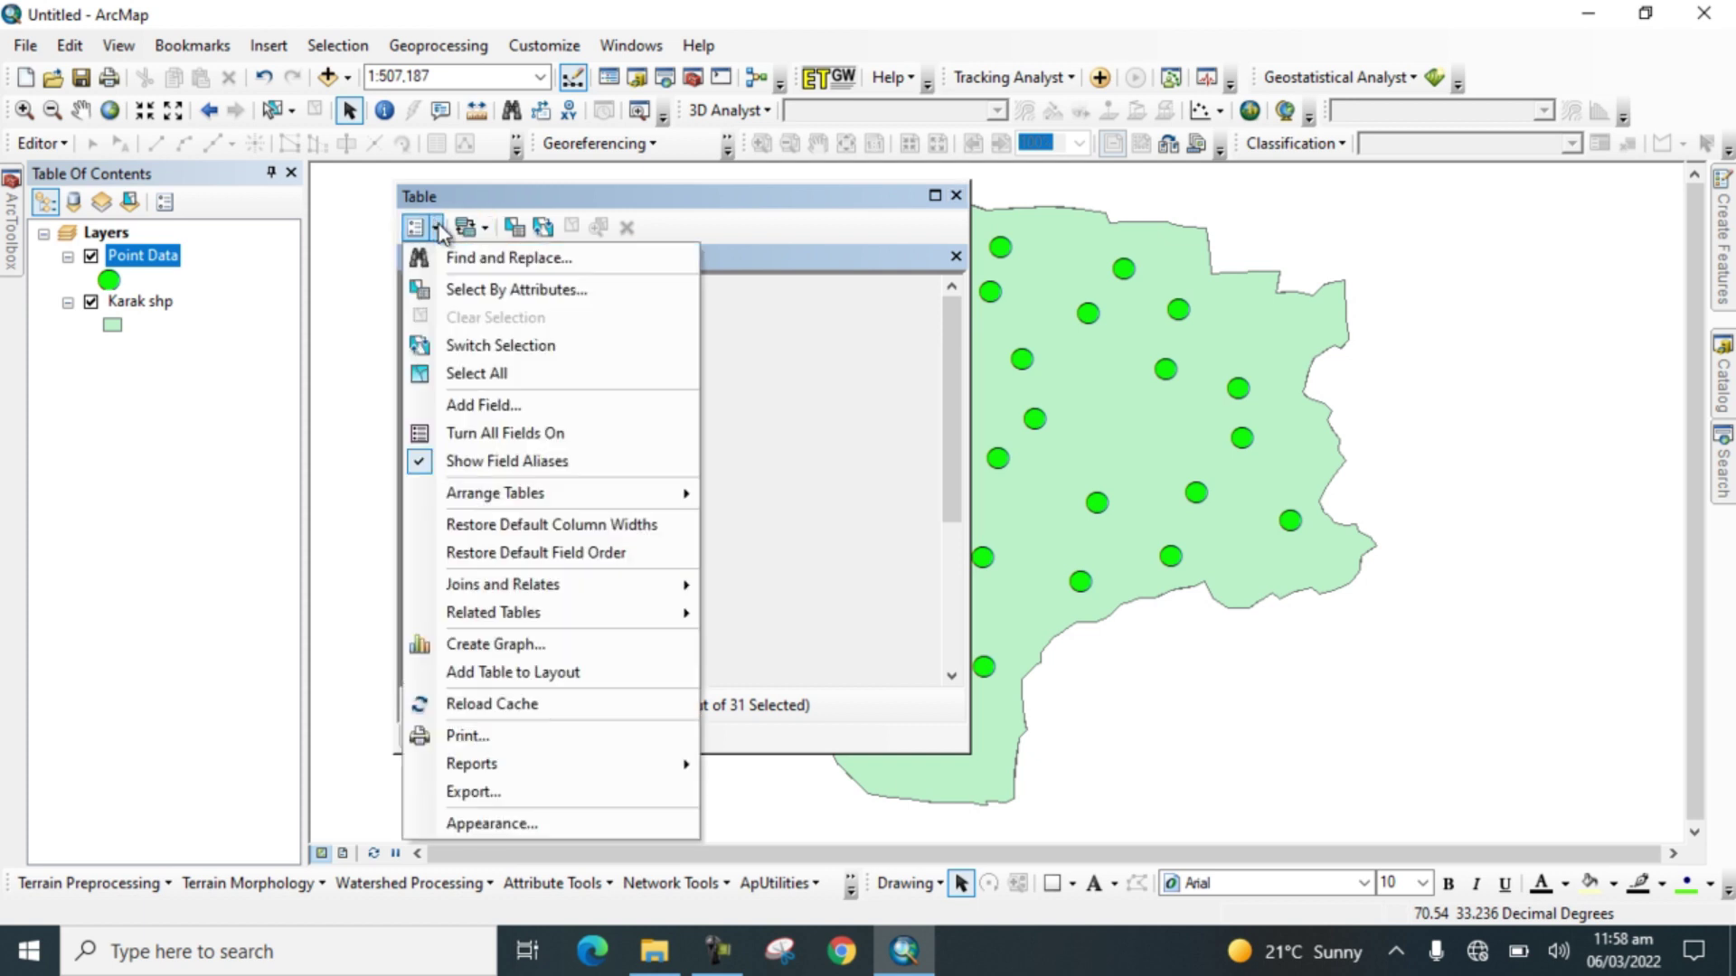
{"action": "left_click", "coordinate": [478, 407]}
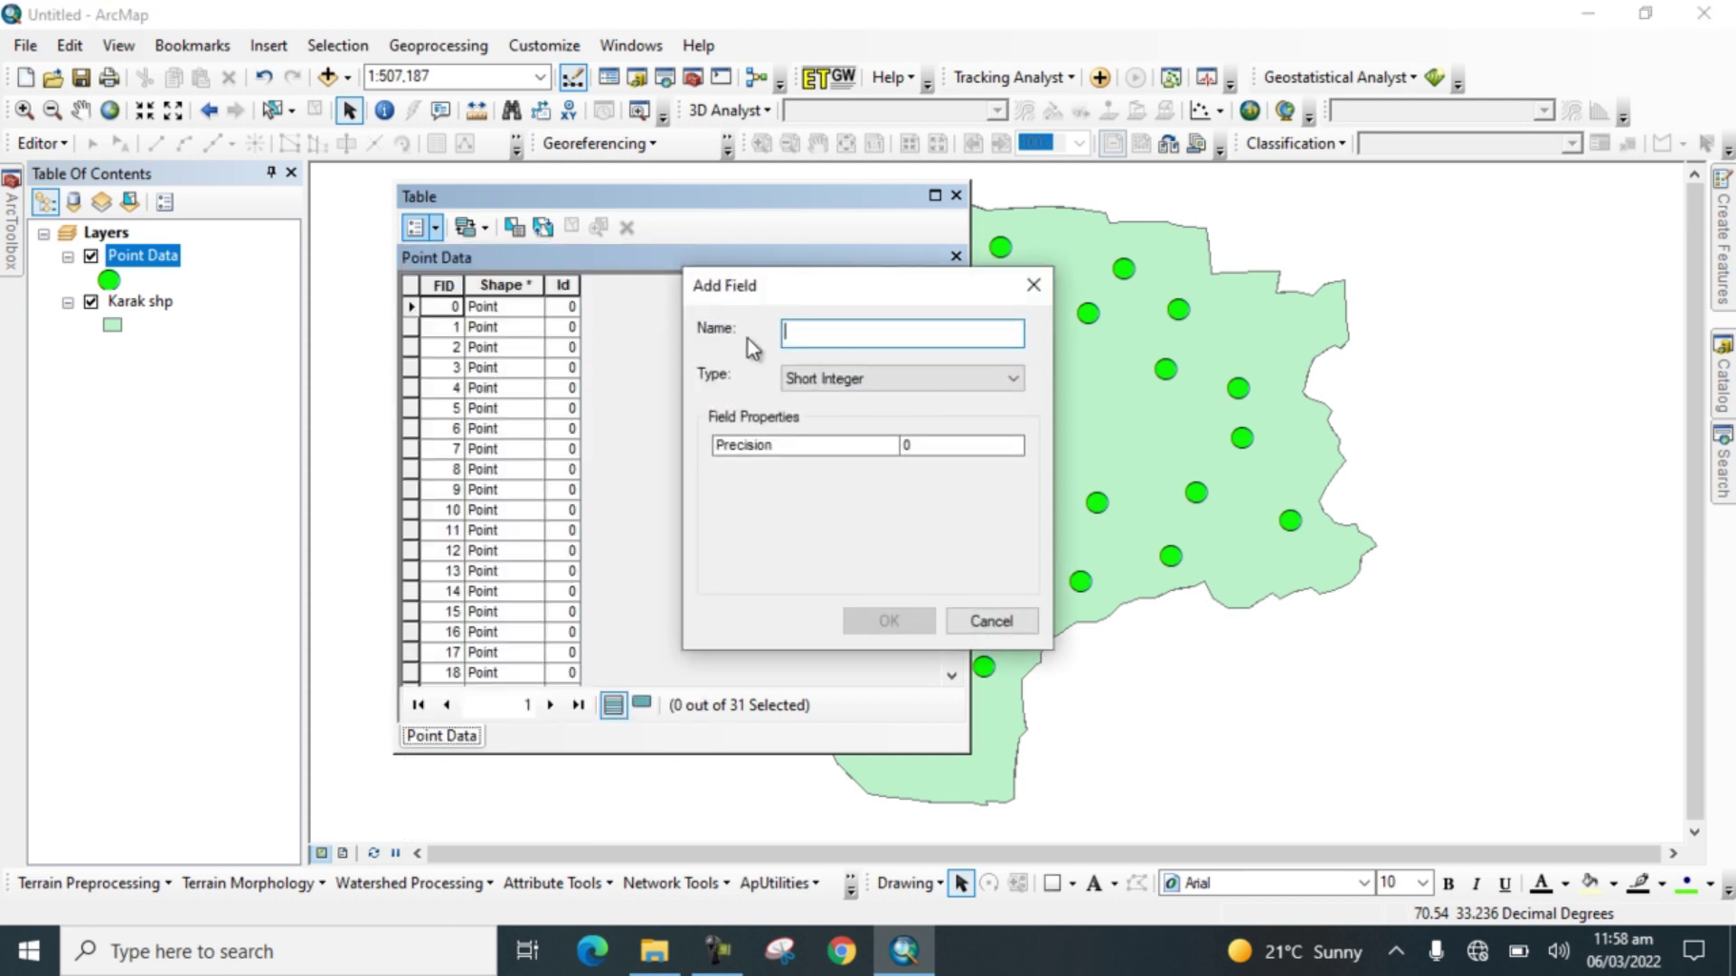
{"action": "type", "text": "L"}
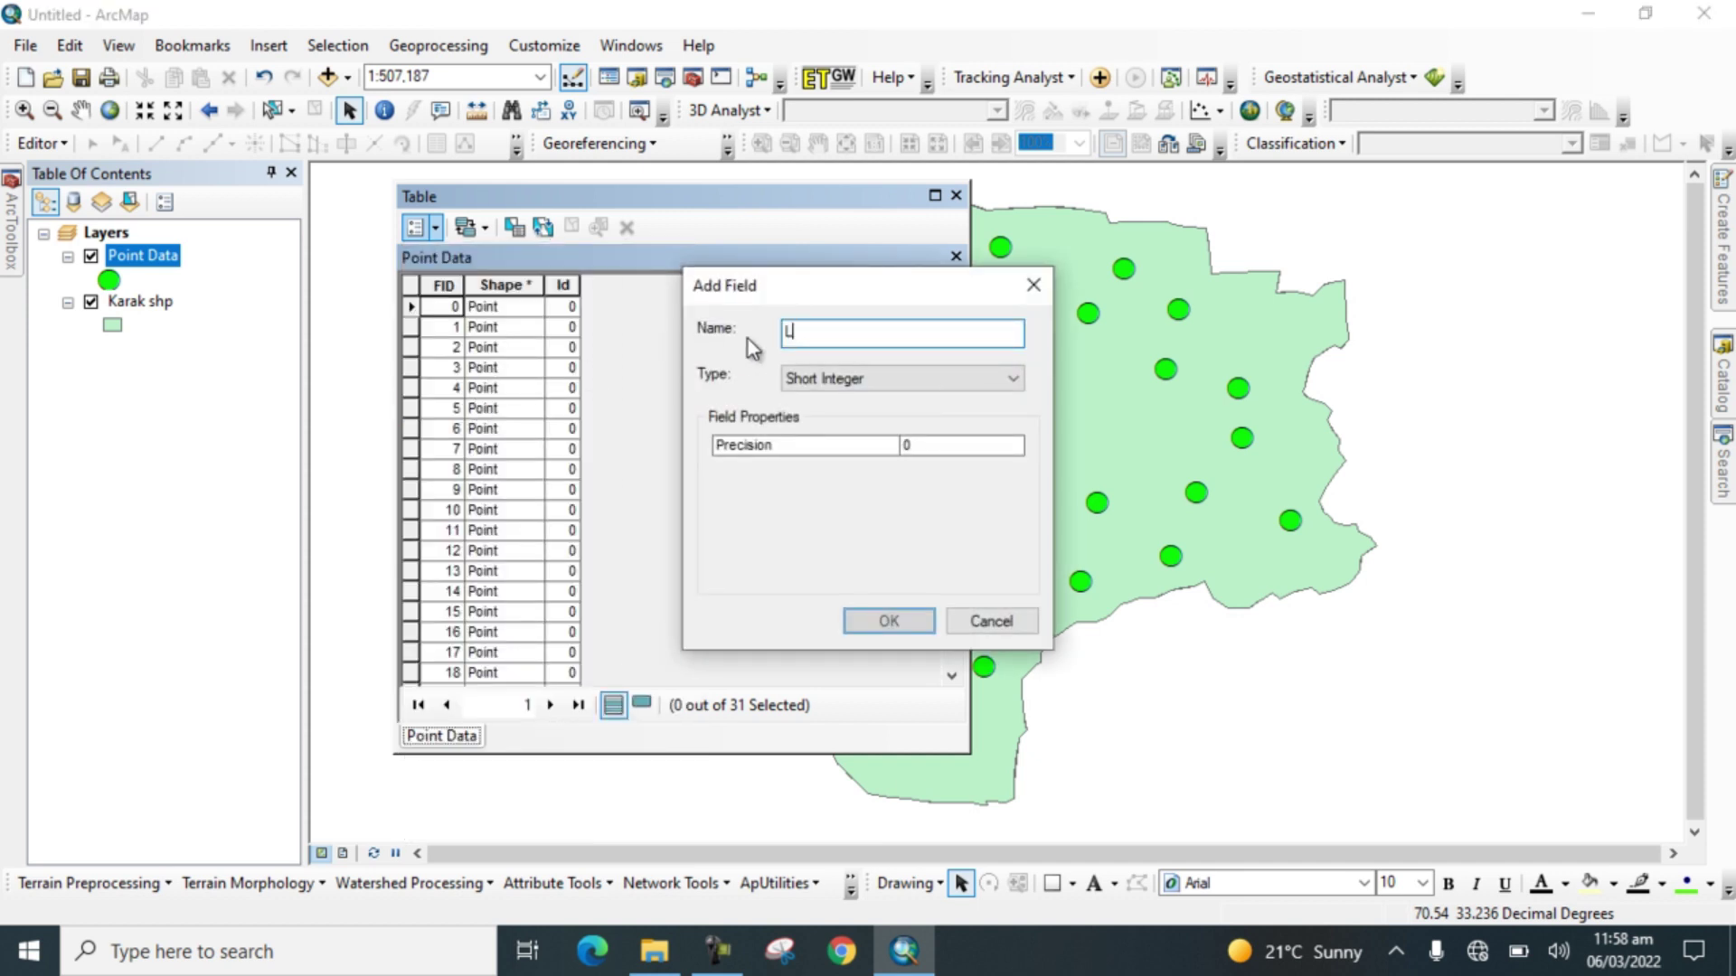
{"action": "type", "text": "ongitu"}
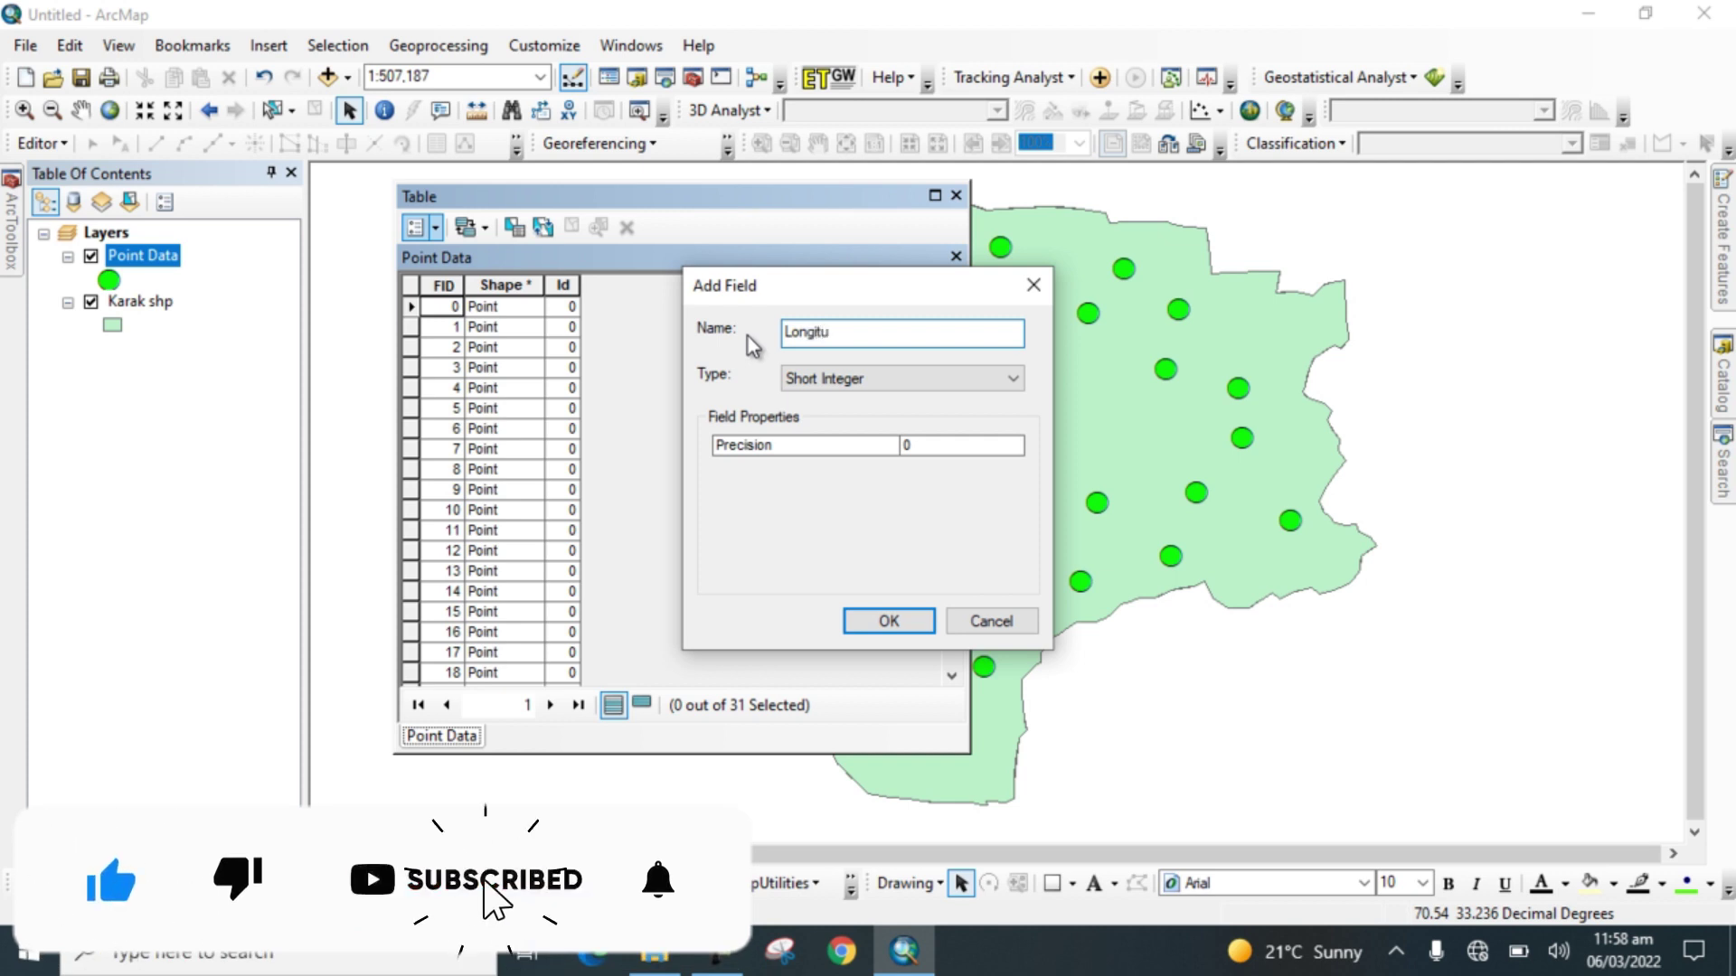
{"action": "type", "text": "de"}
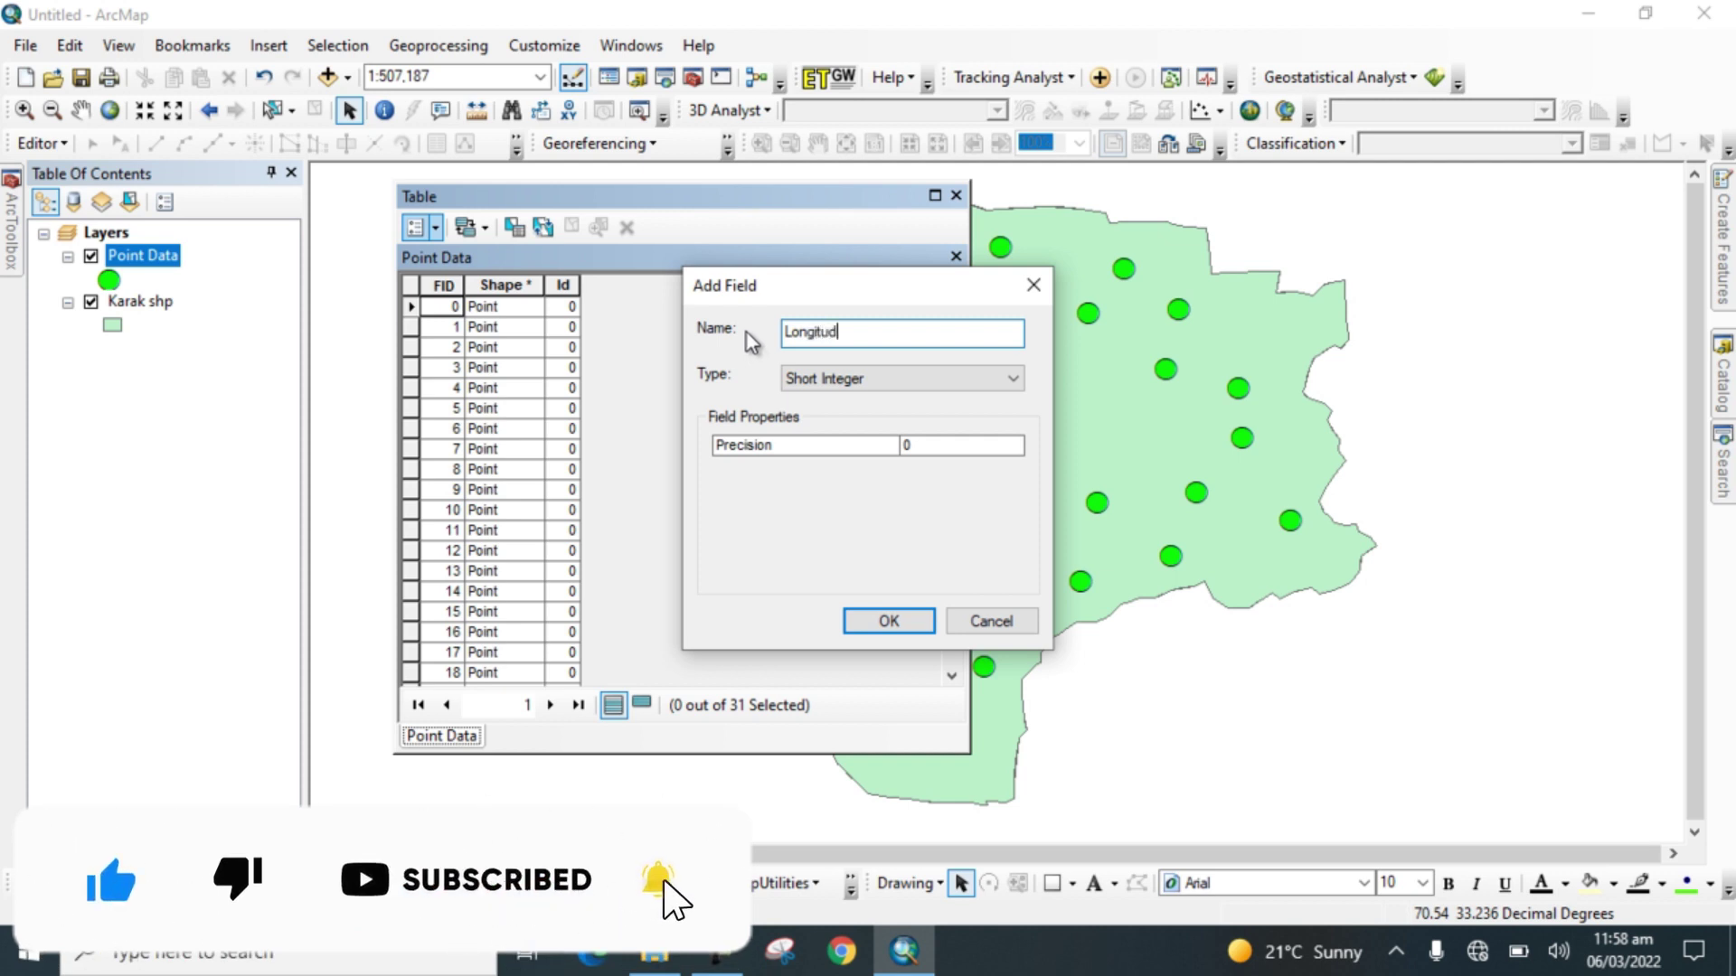
{"action": "left_click", "coordinate": [887, 379]}
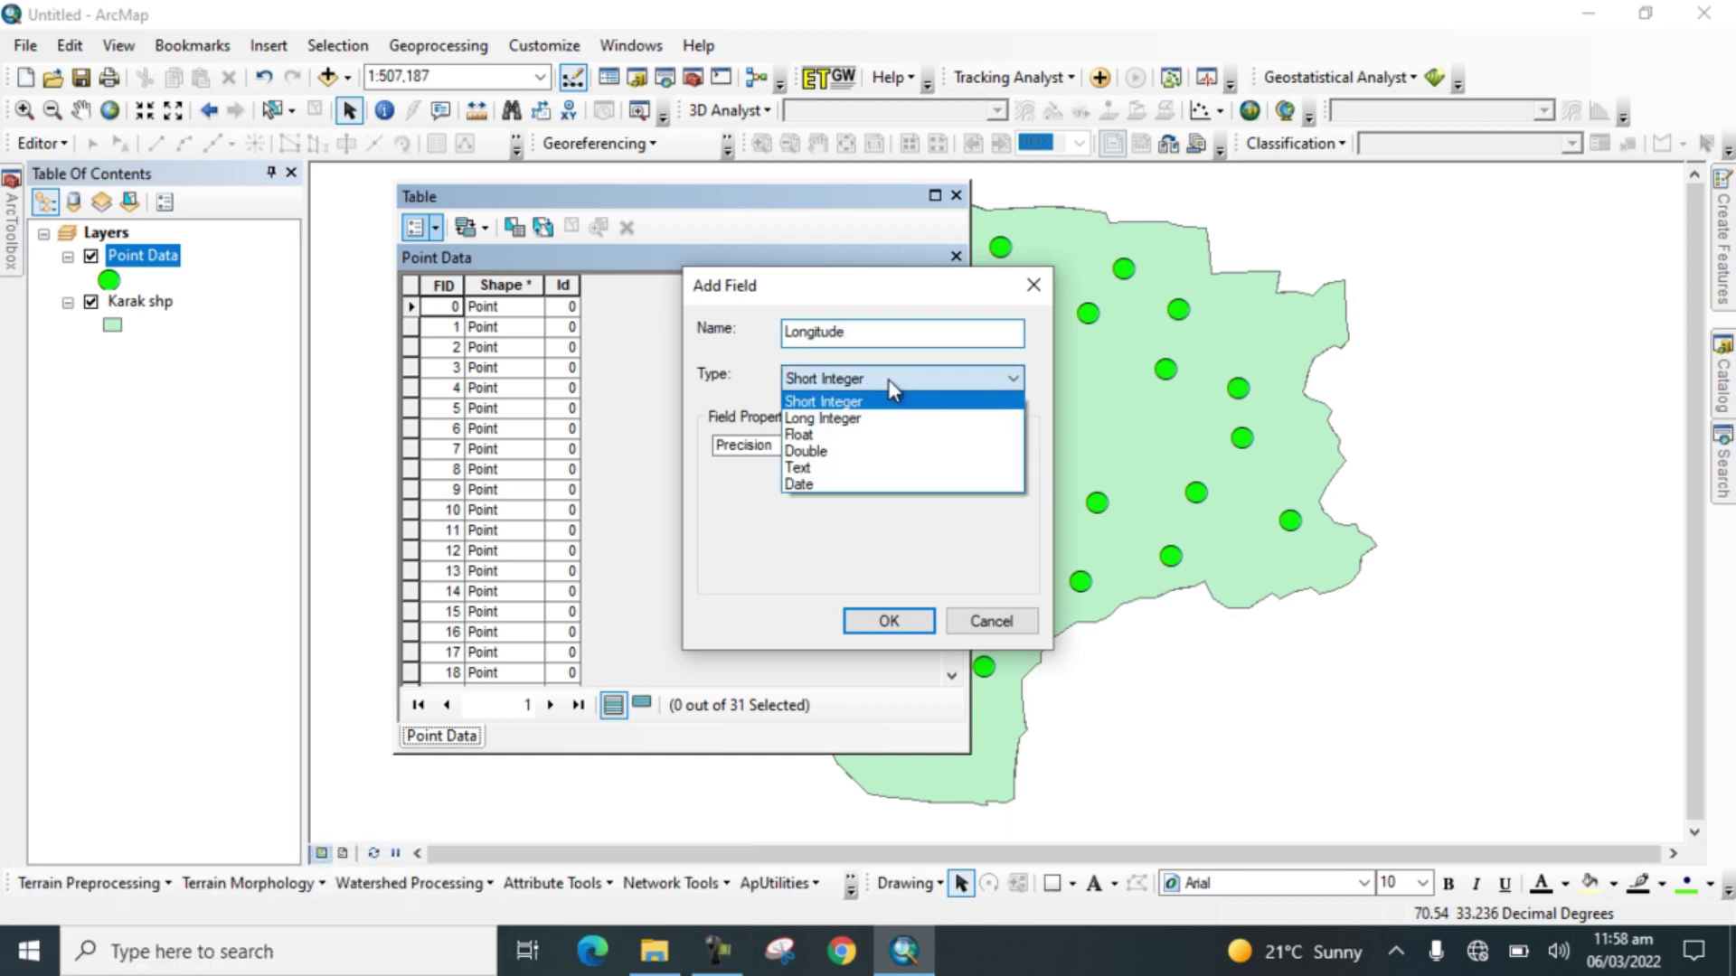
{"action": "left_click", "coordinate": [799, 435]}
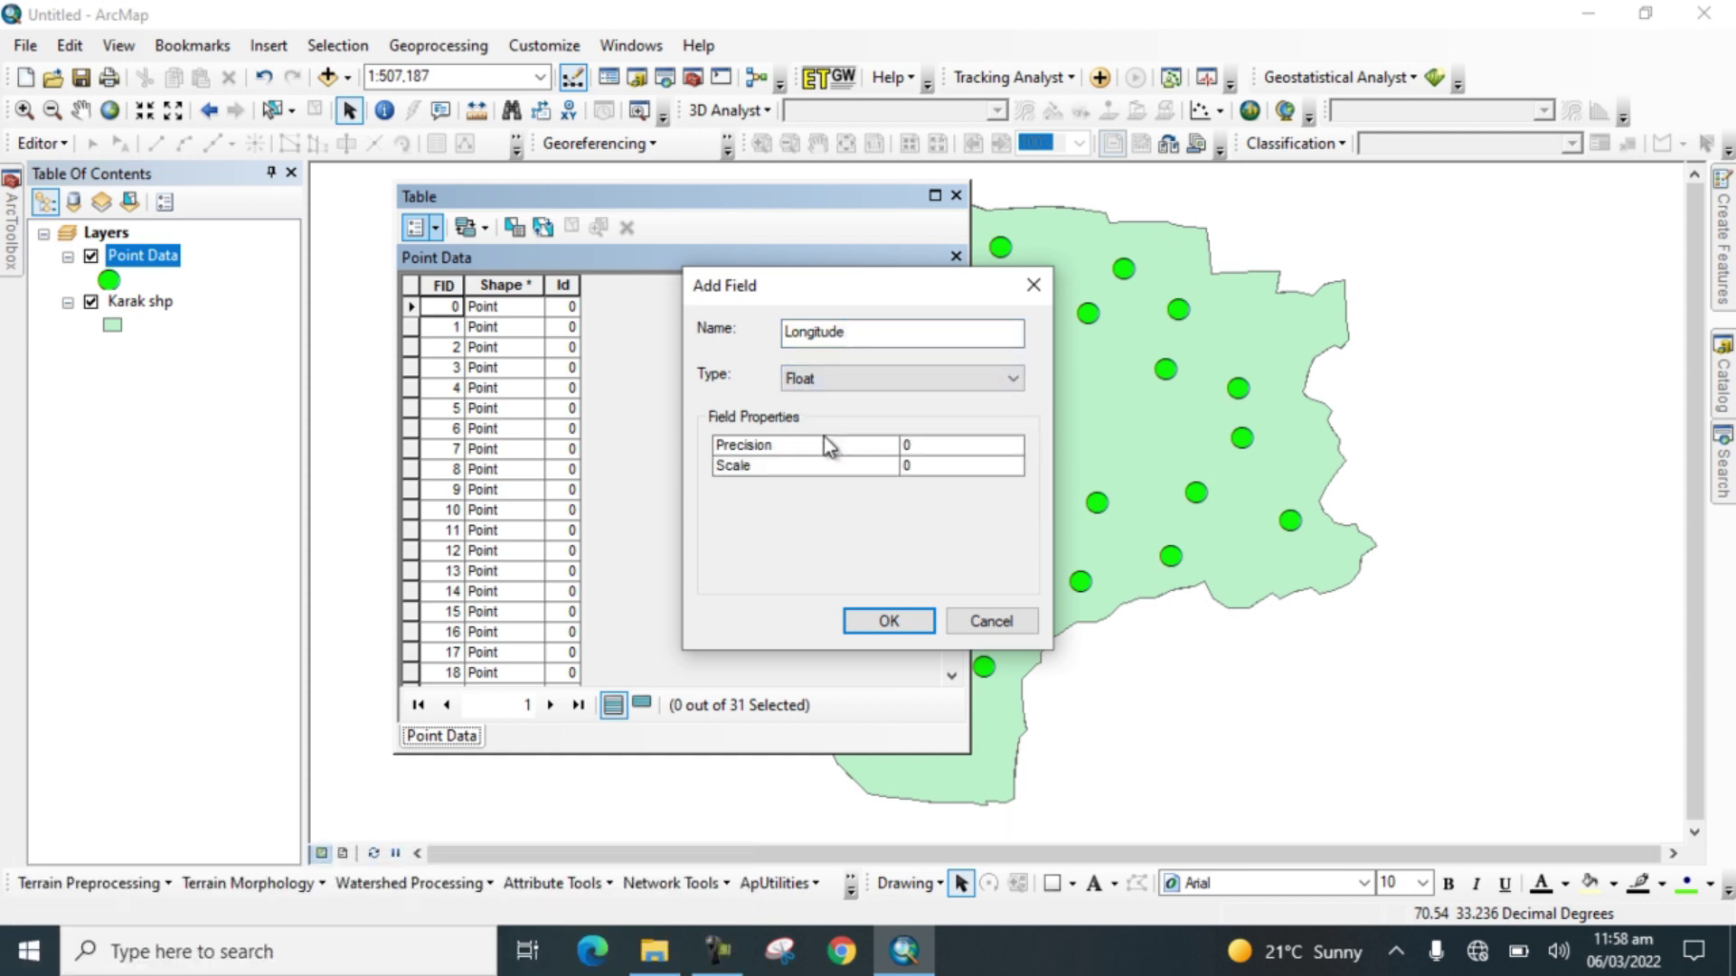
{"action": "left_click", "coordinate": [870, 621]}
- Add a Float field named Latitude to the table
{"action": "left_click", "coordinate": [434, 226]}
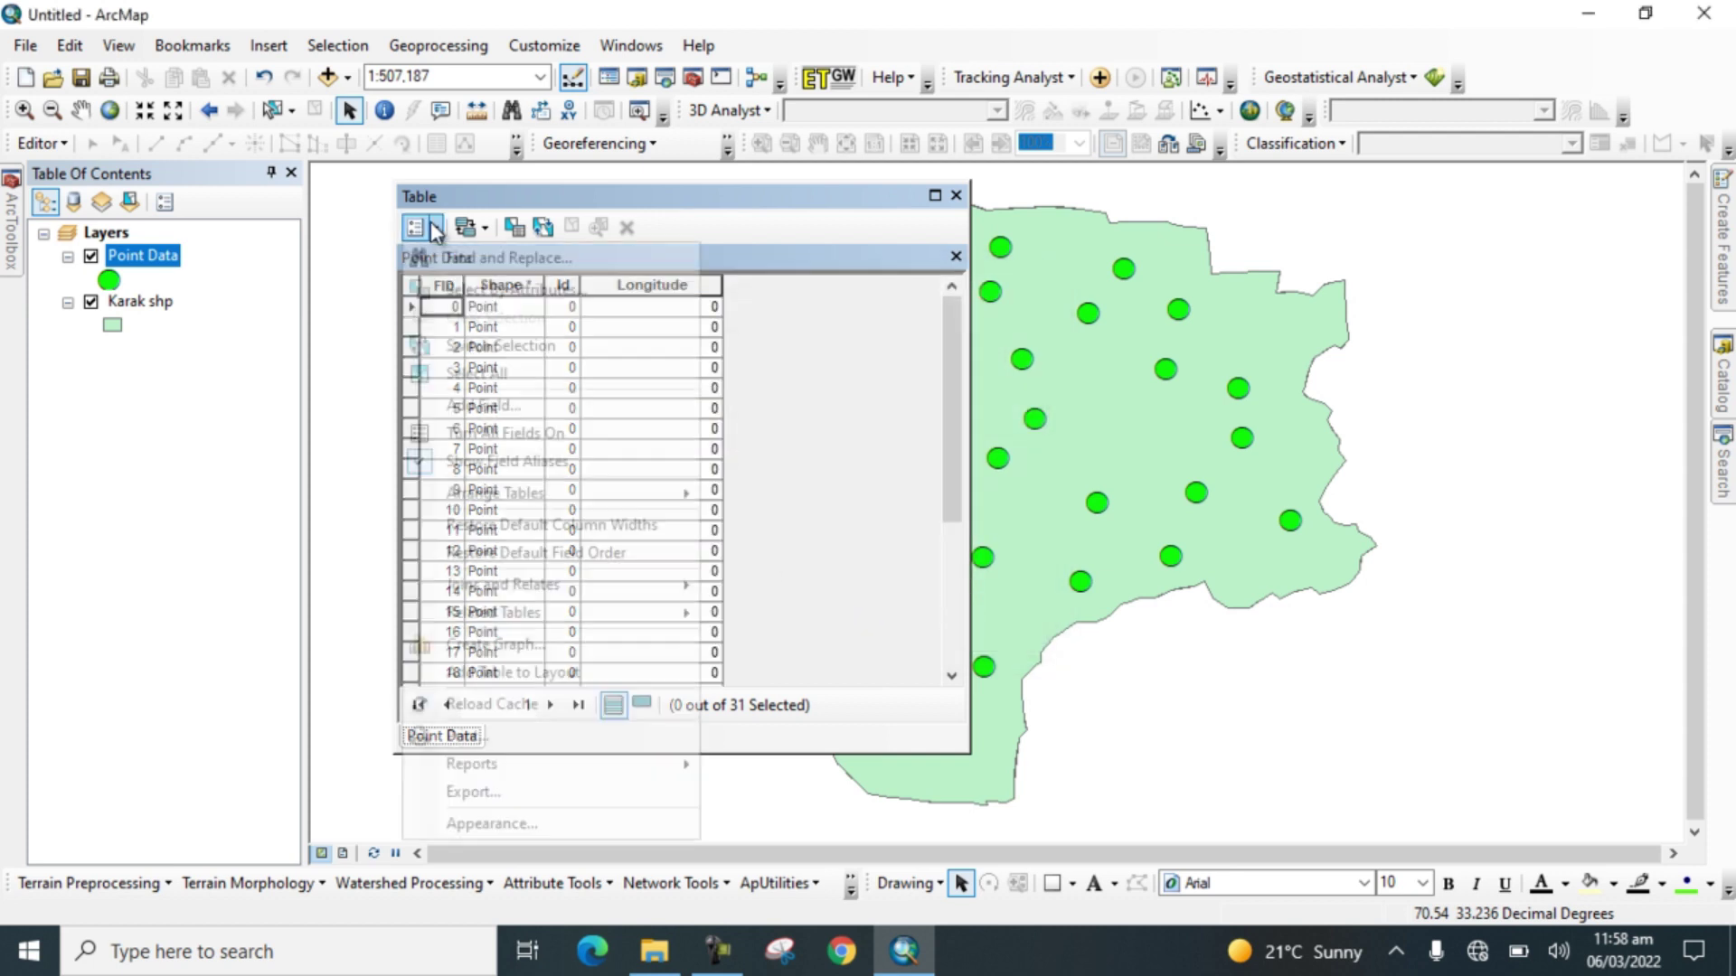
{"action": "left_click", "coordinate": [476, 405]}
{"action": "type", "text": "Latitude"}
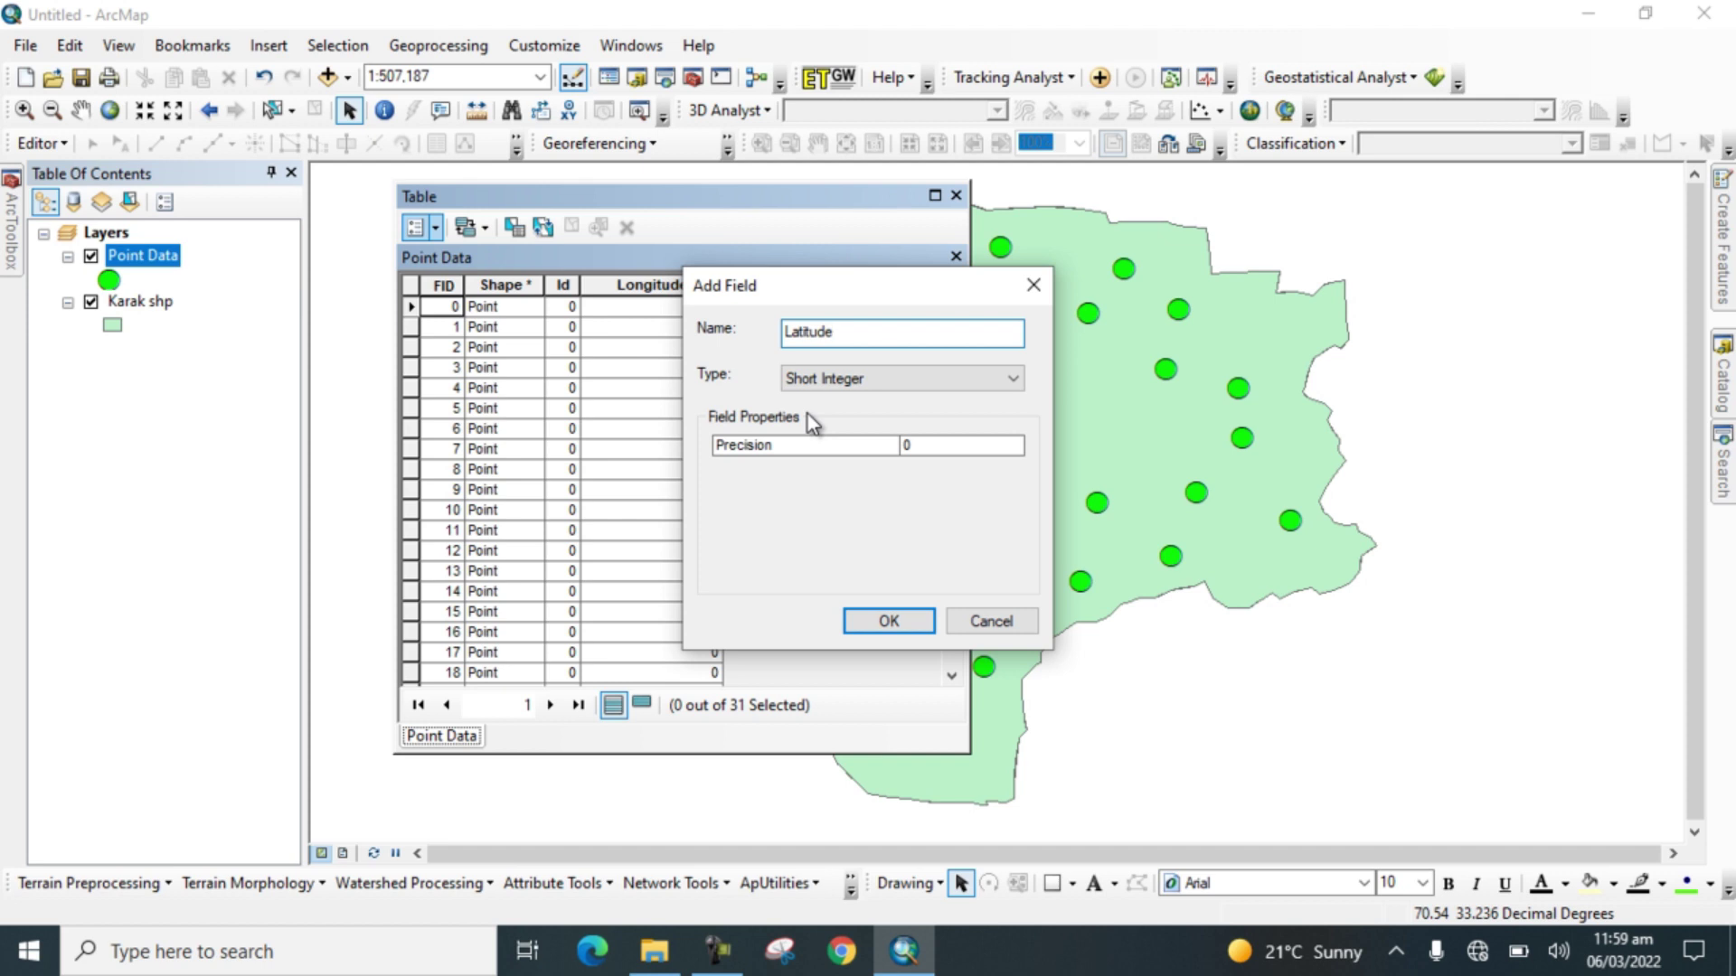
{"action": "left_click", "coordinate": [880, 378]}
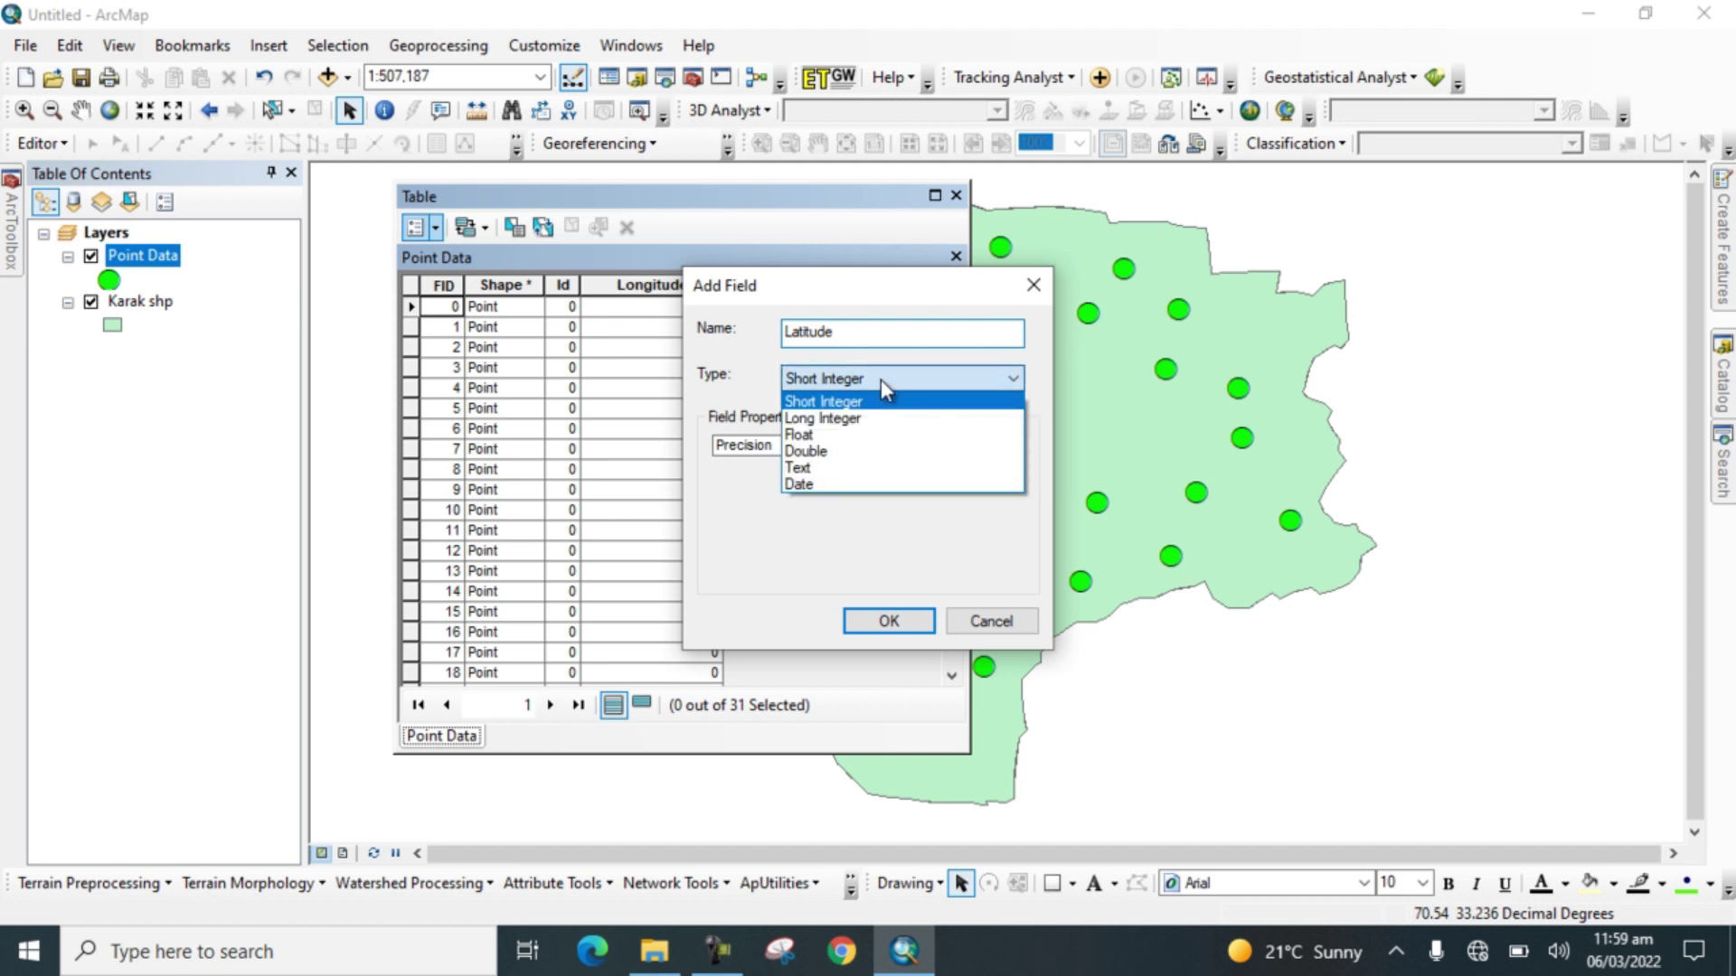
{"action": "left_click", "coordinate": [837, 434]}
{"action": "left_click", "coordinate": [886, 624]}
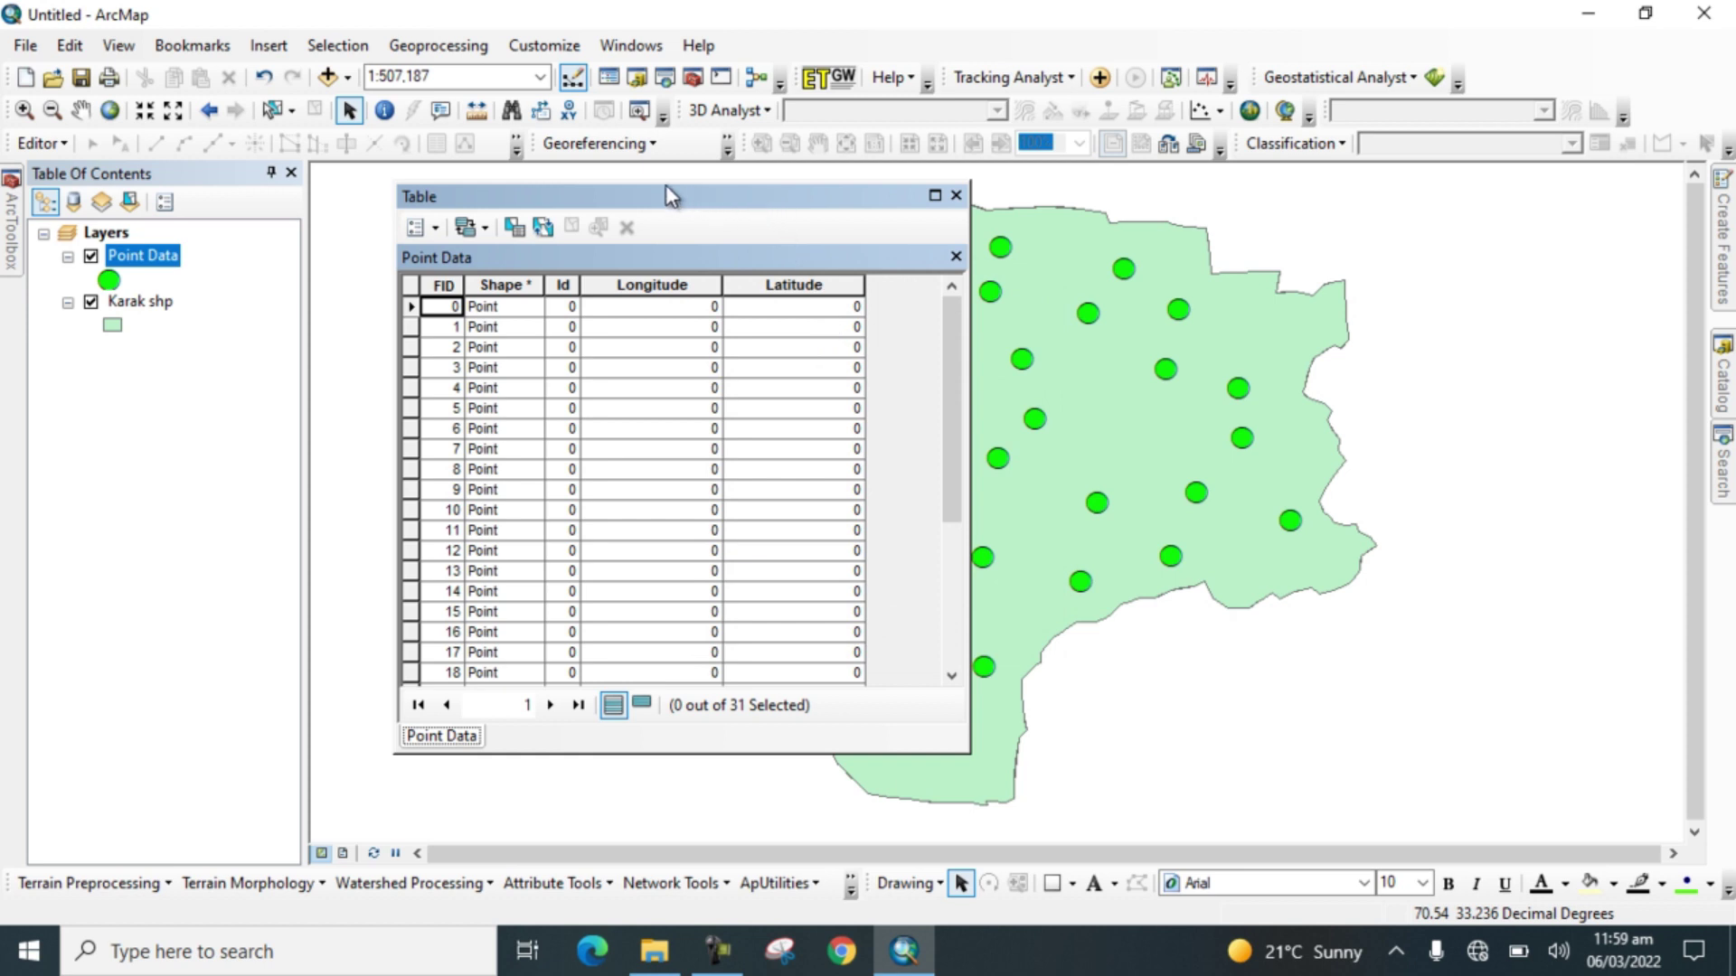
- Select the Longitude column and start an edit session on Point Data
{"action": "left_click_drag", "start_coordinate": [666, 187], "coordinate": [579, 172]}
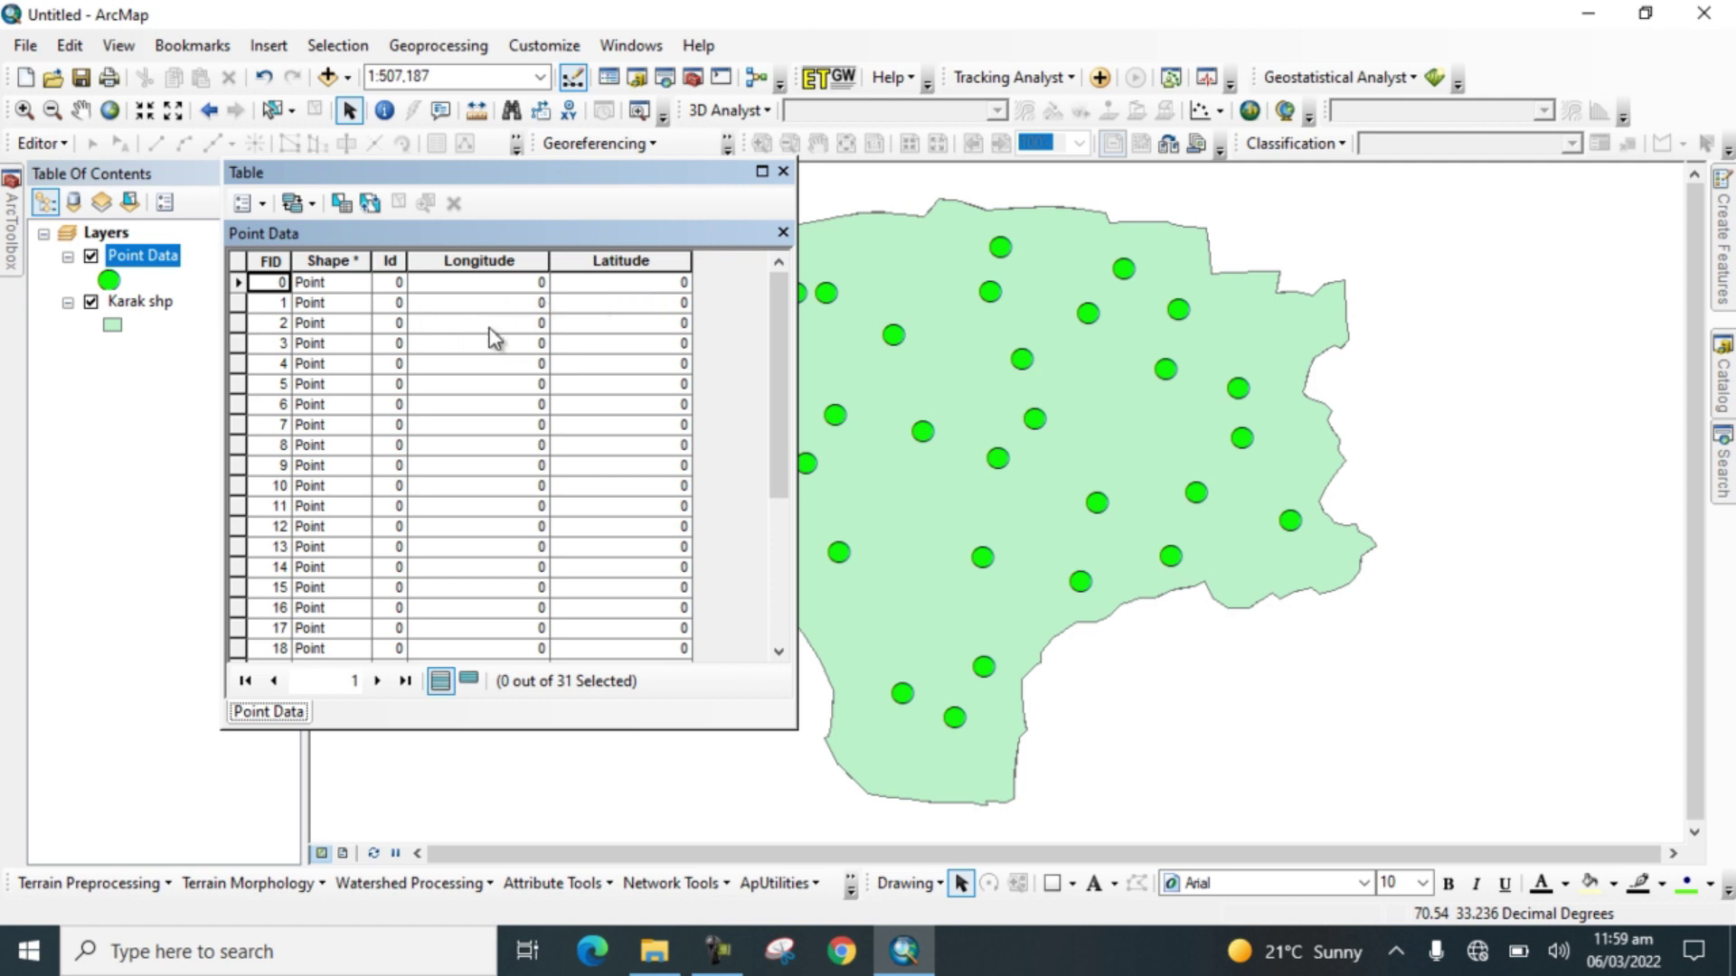
{"action": "right_click", "coordinate": [509, 262]}
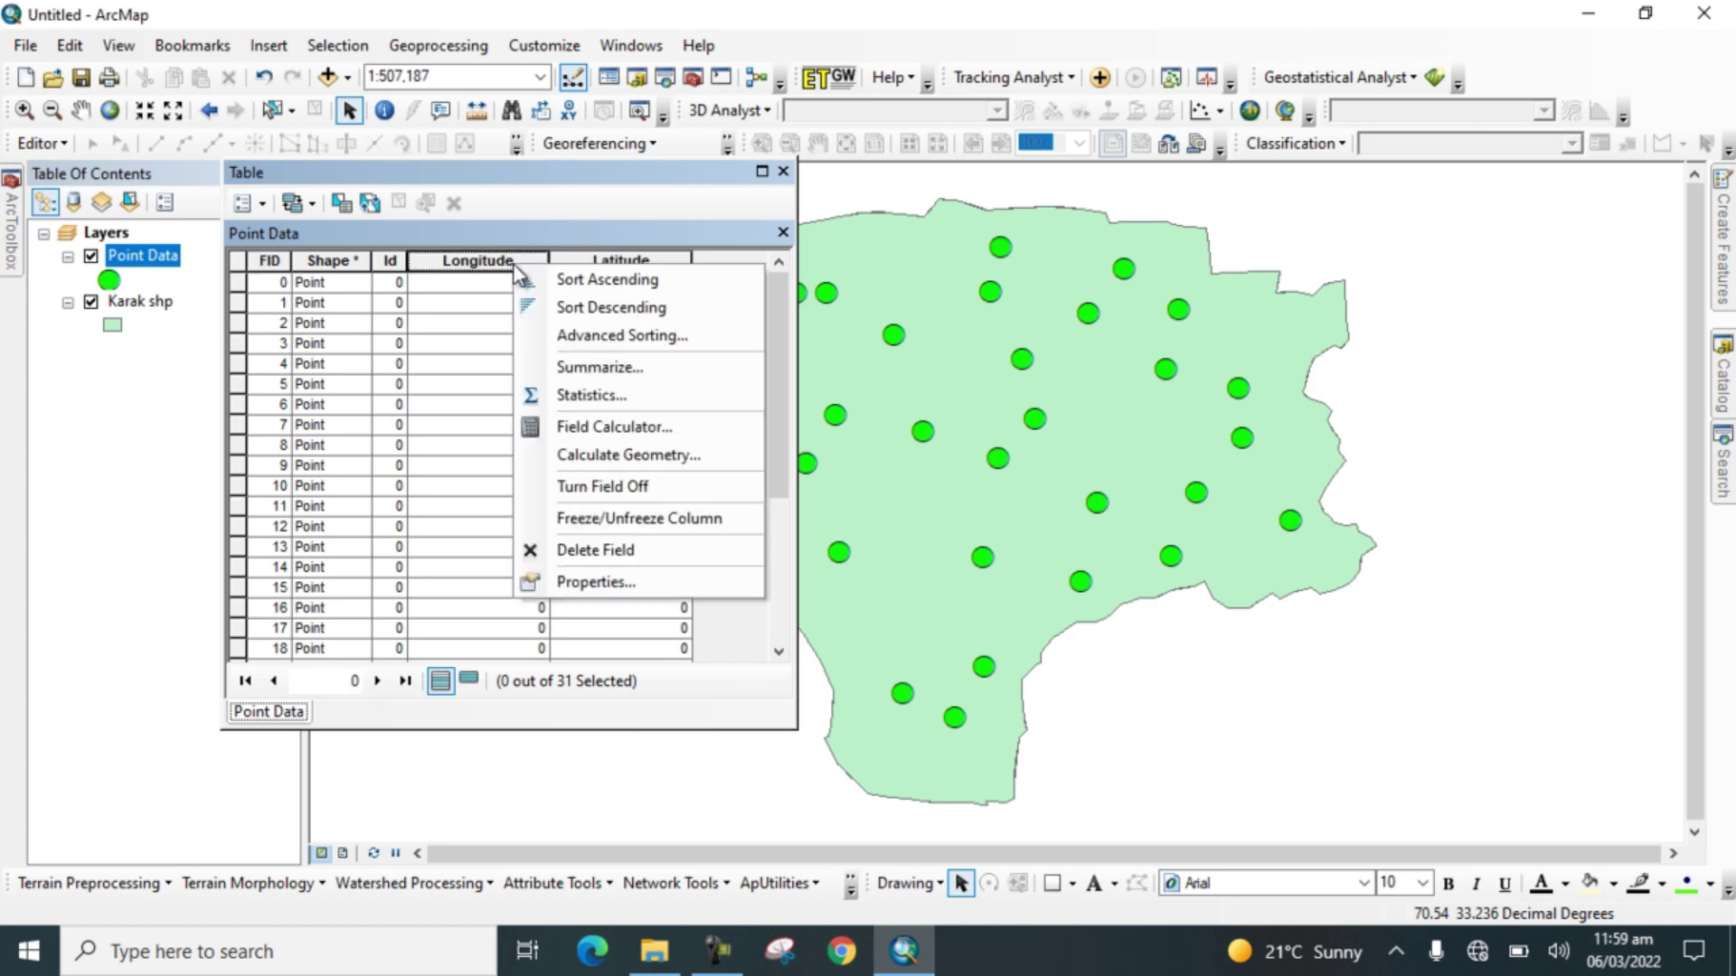
{"action": "left_click", "coordinate": [511, 262]}
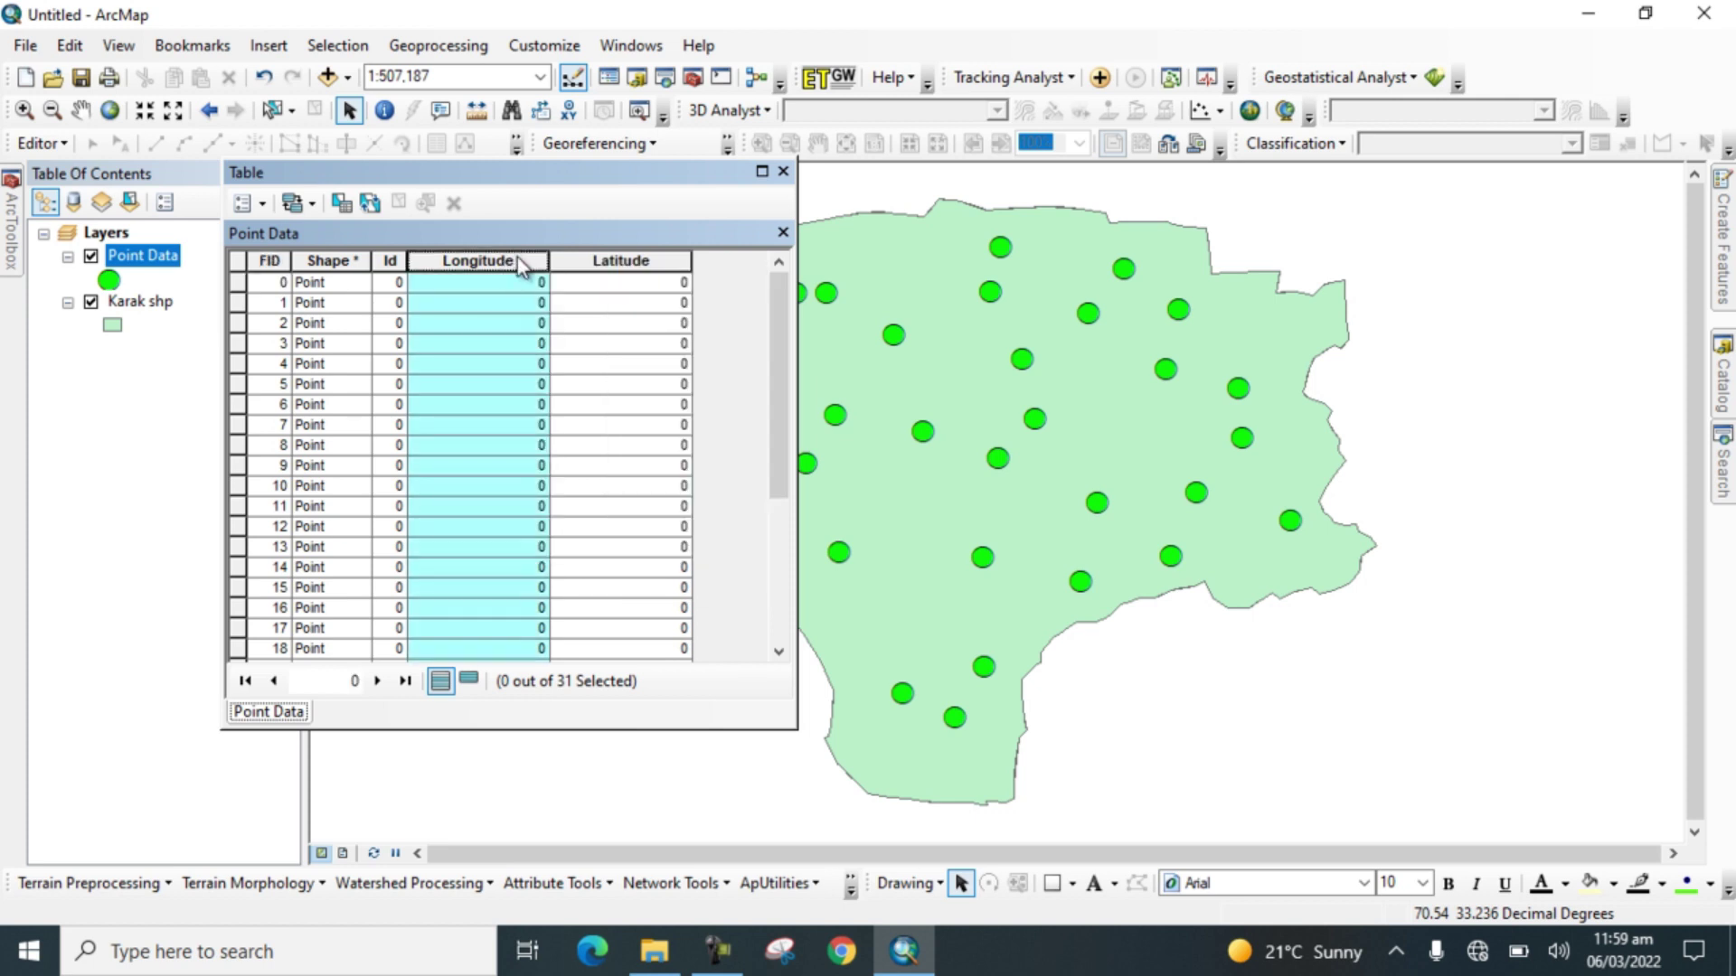
{"action": "left_click", "coordinate": [44, 143]}
{"action": "left_click", "coordinate": [81, 173]}
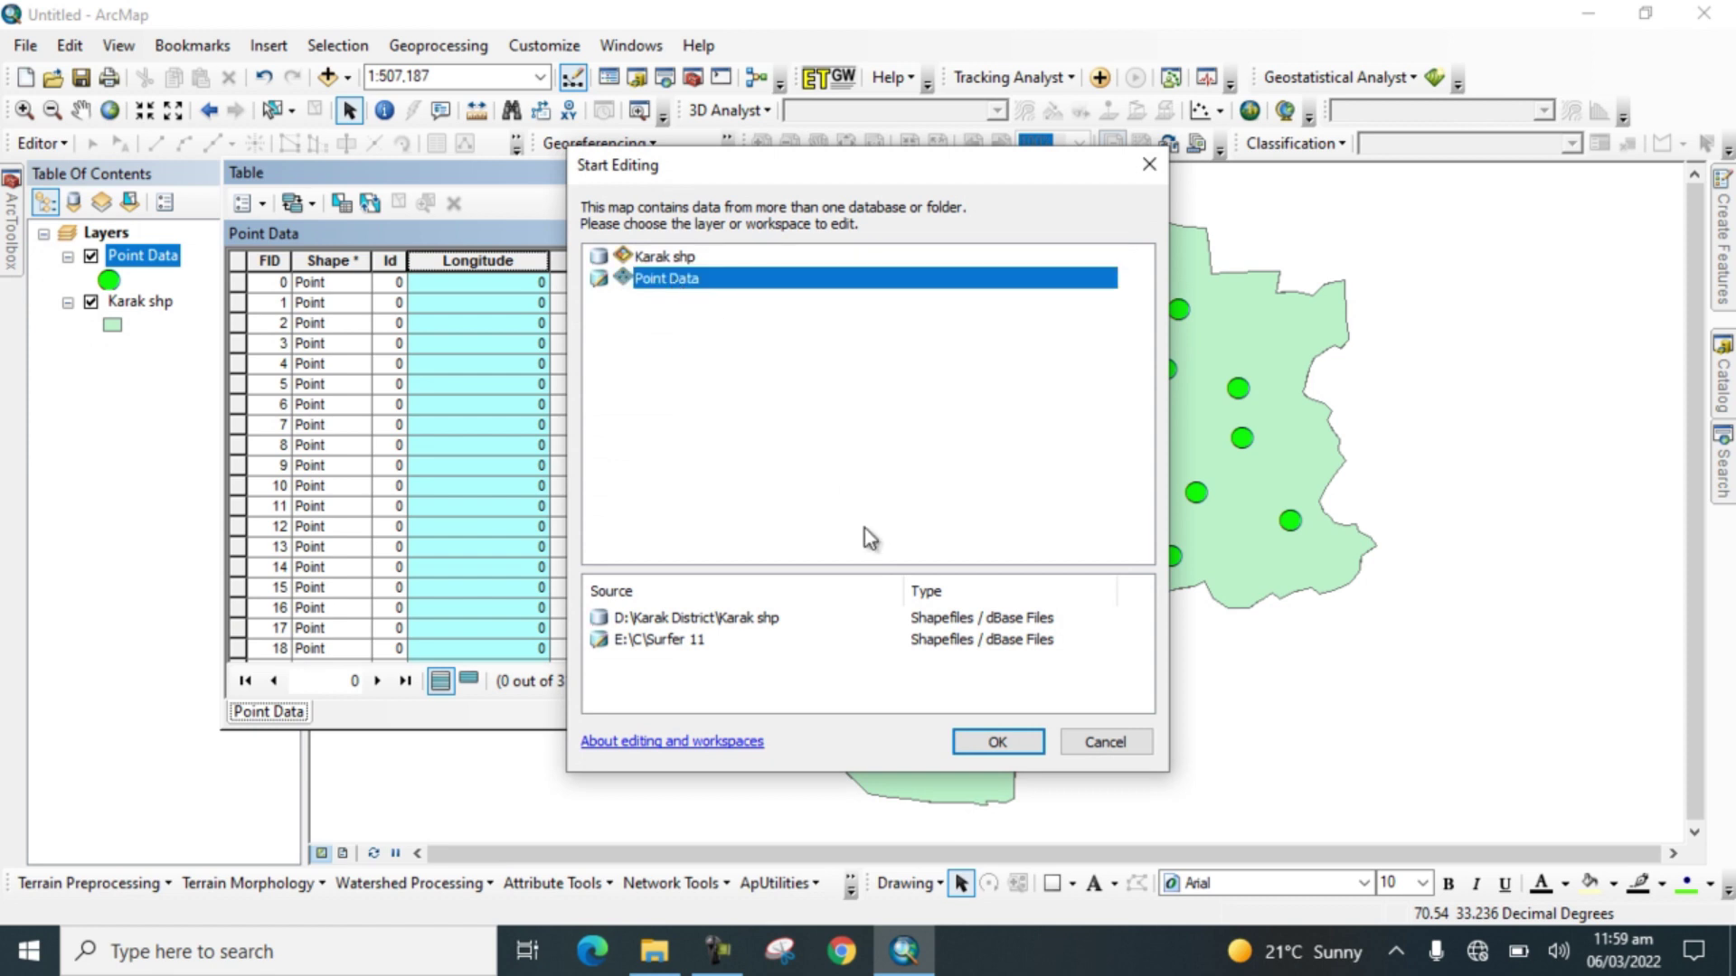
{"action": "left_click", "coordinate": [997, 742]}
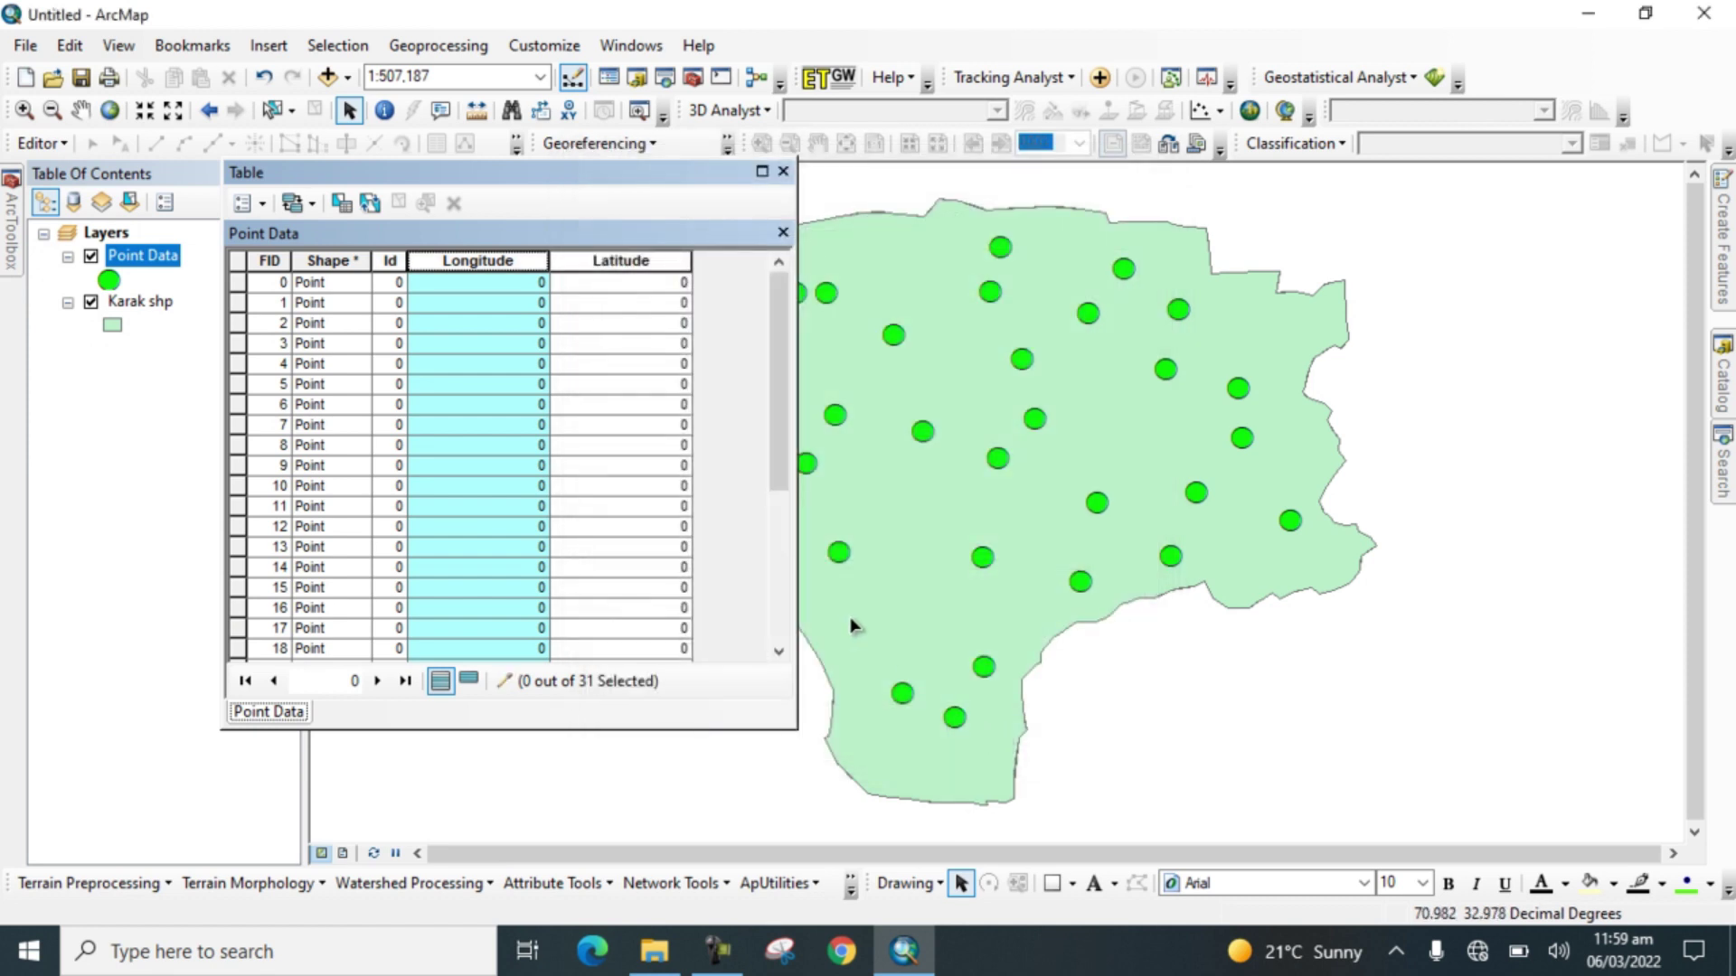
- Calculate Longitude as each point's X coordinate in Decimal Degrees
{"action": "right_click", "coordinate": [511, 258]}
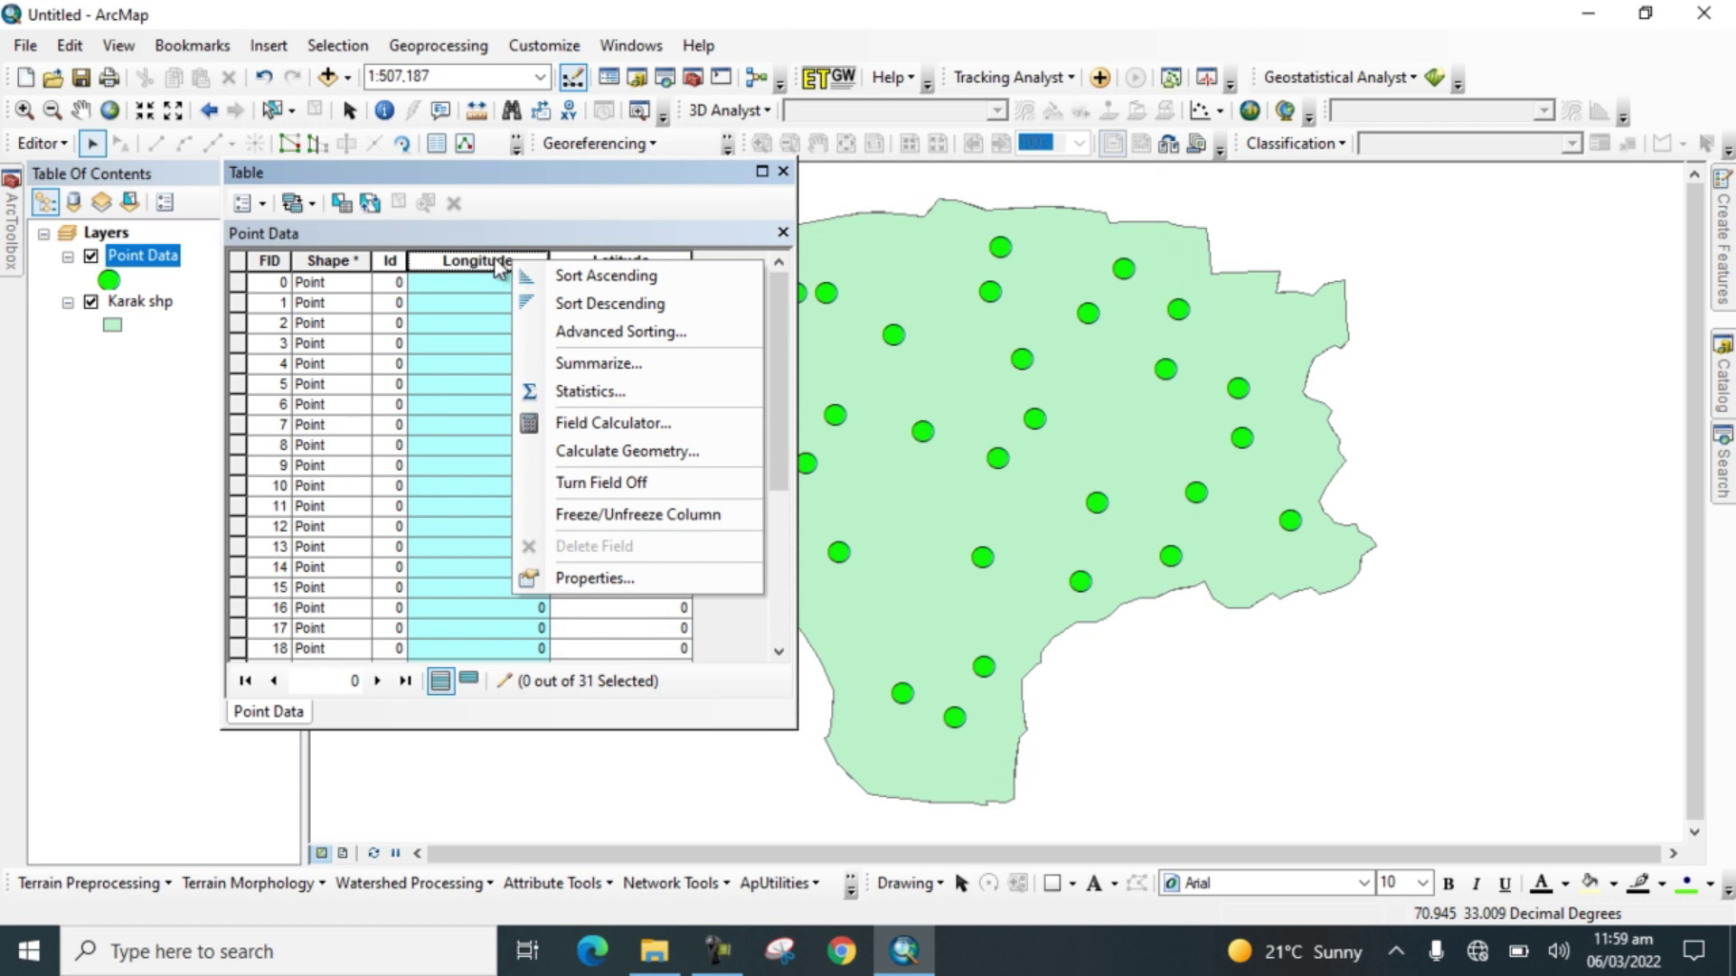
{"action": "left_click", "coordinate": [593, 451]}
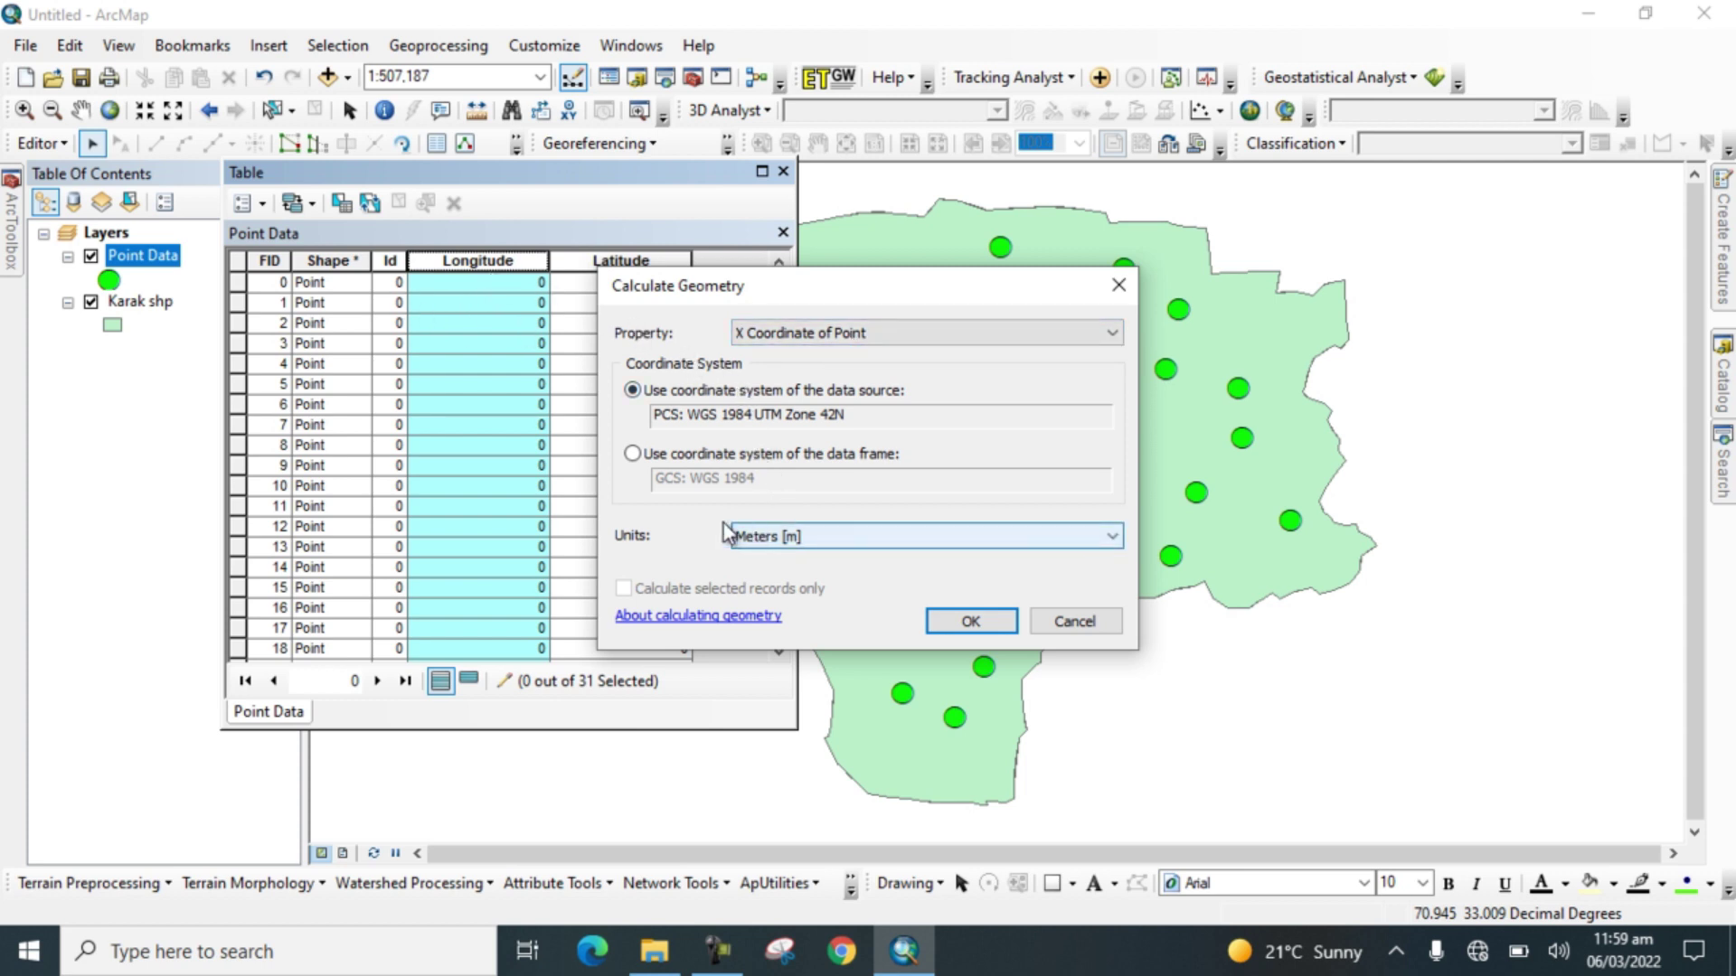
{"action": "left_click", "coordinate": [1113, 537]}
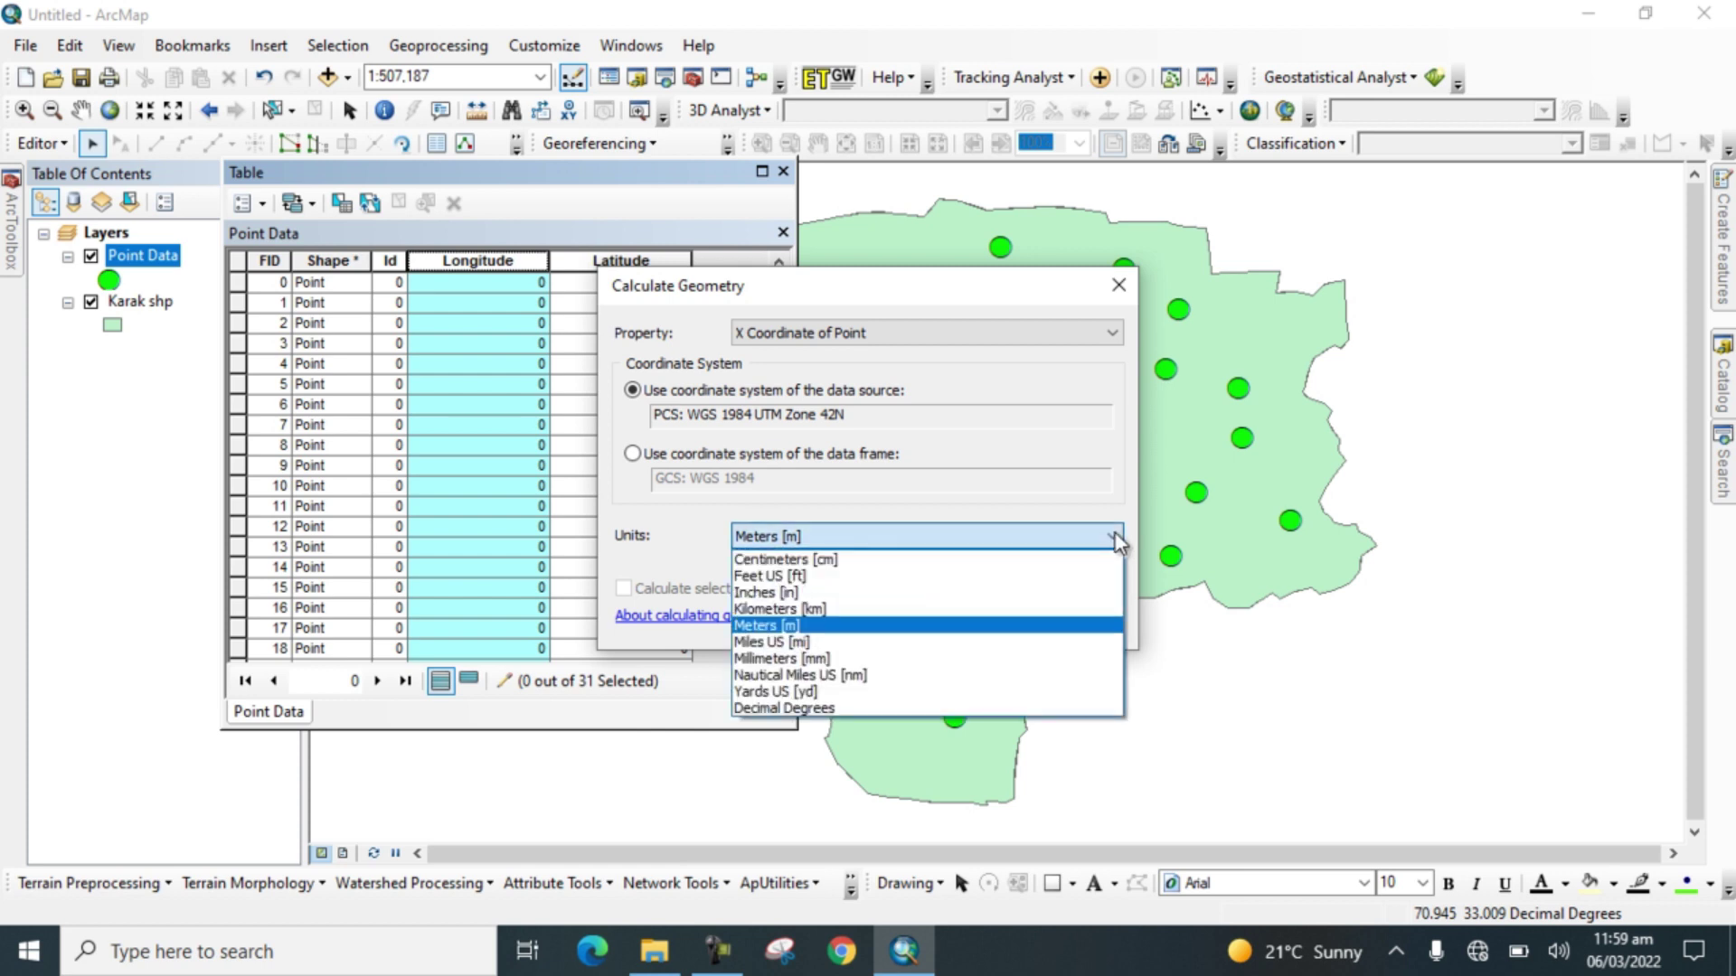
{"action": "left_click", "coordinate": [764, 711]}
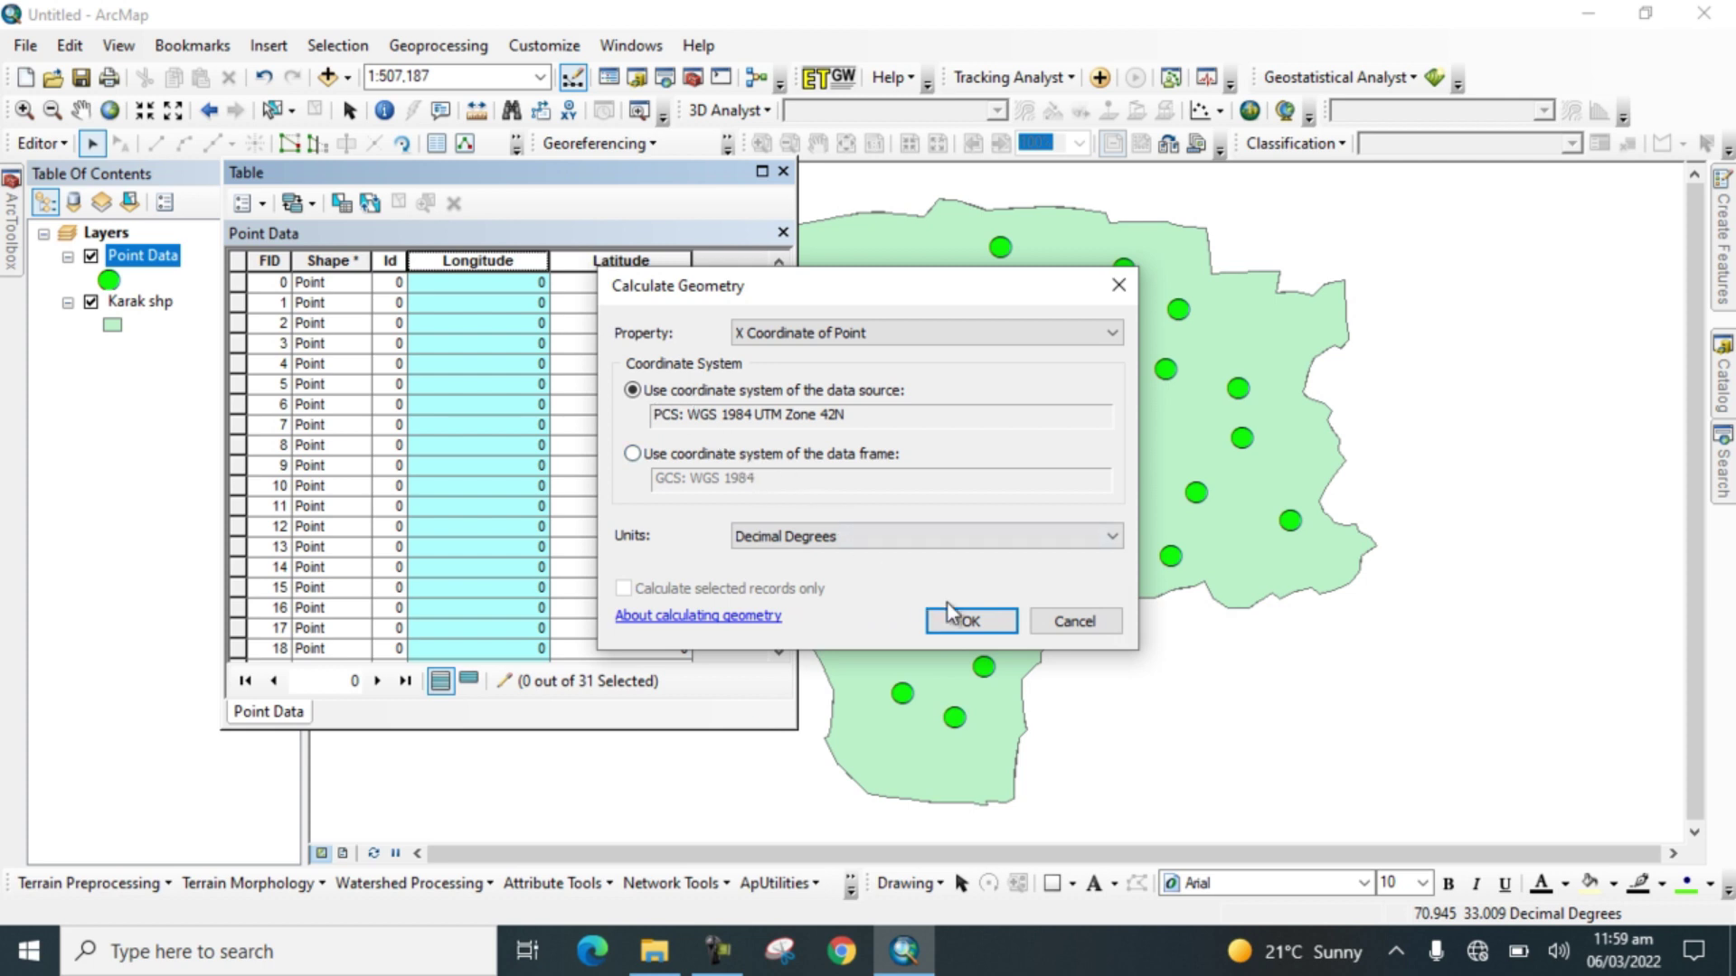
{"action": "left_click", "coordinate": [966, 622]}
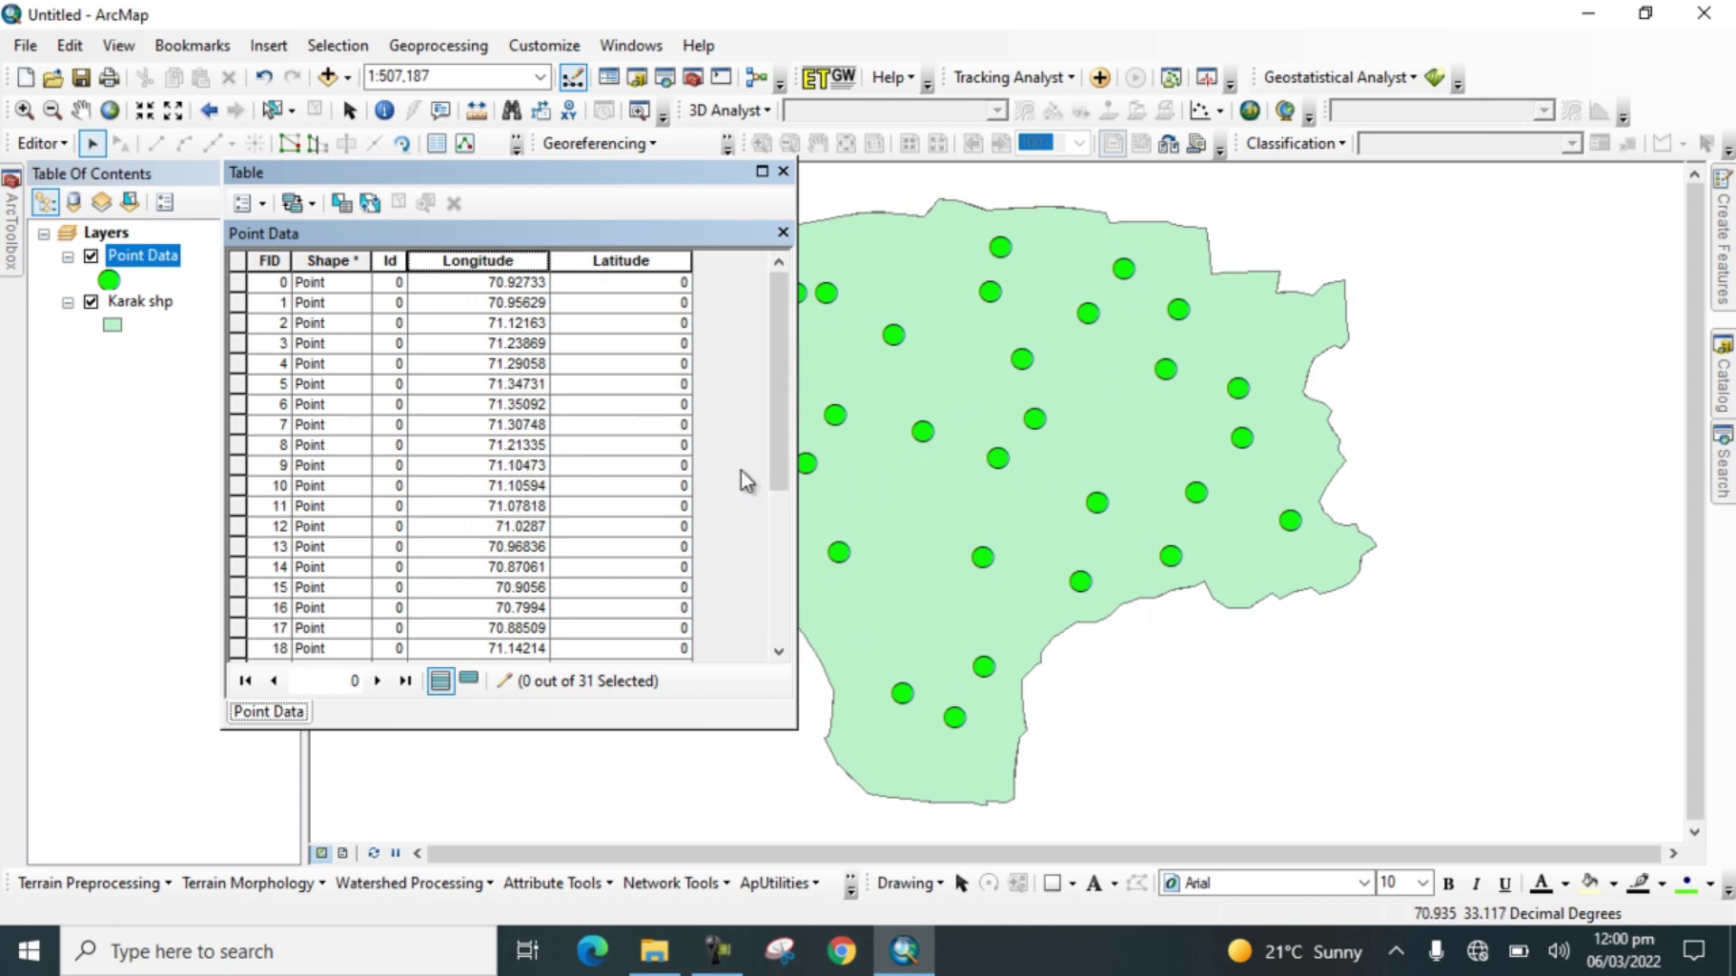
- Calculate the Latitude field as the points' Y coordinate in Decimal Degrees using Calculate Geometry
{"action": "right_click", "coordinate": [646, 257]}
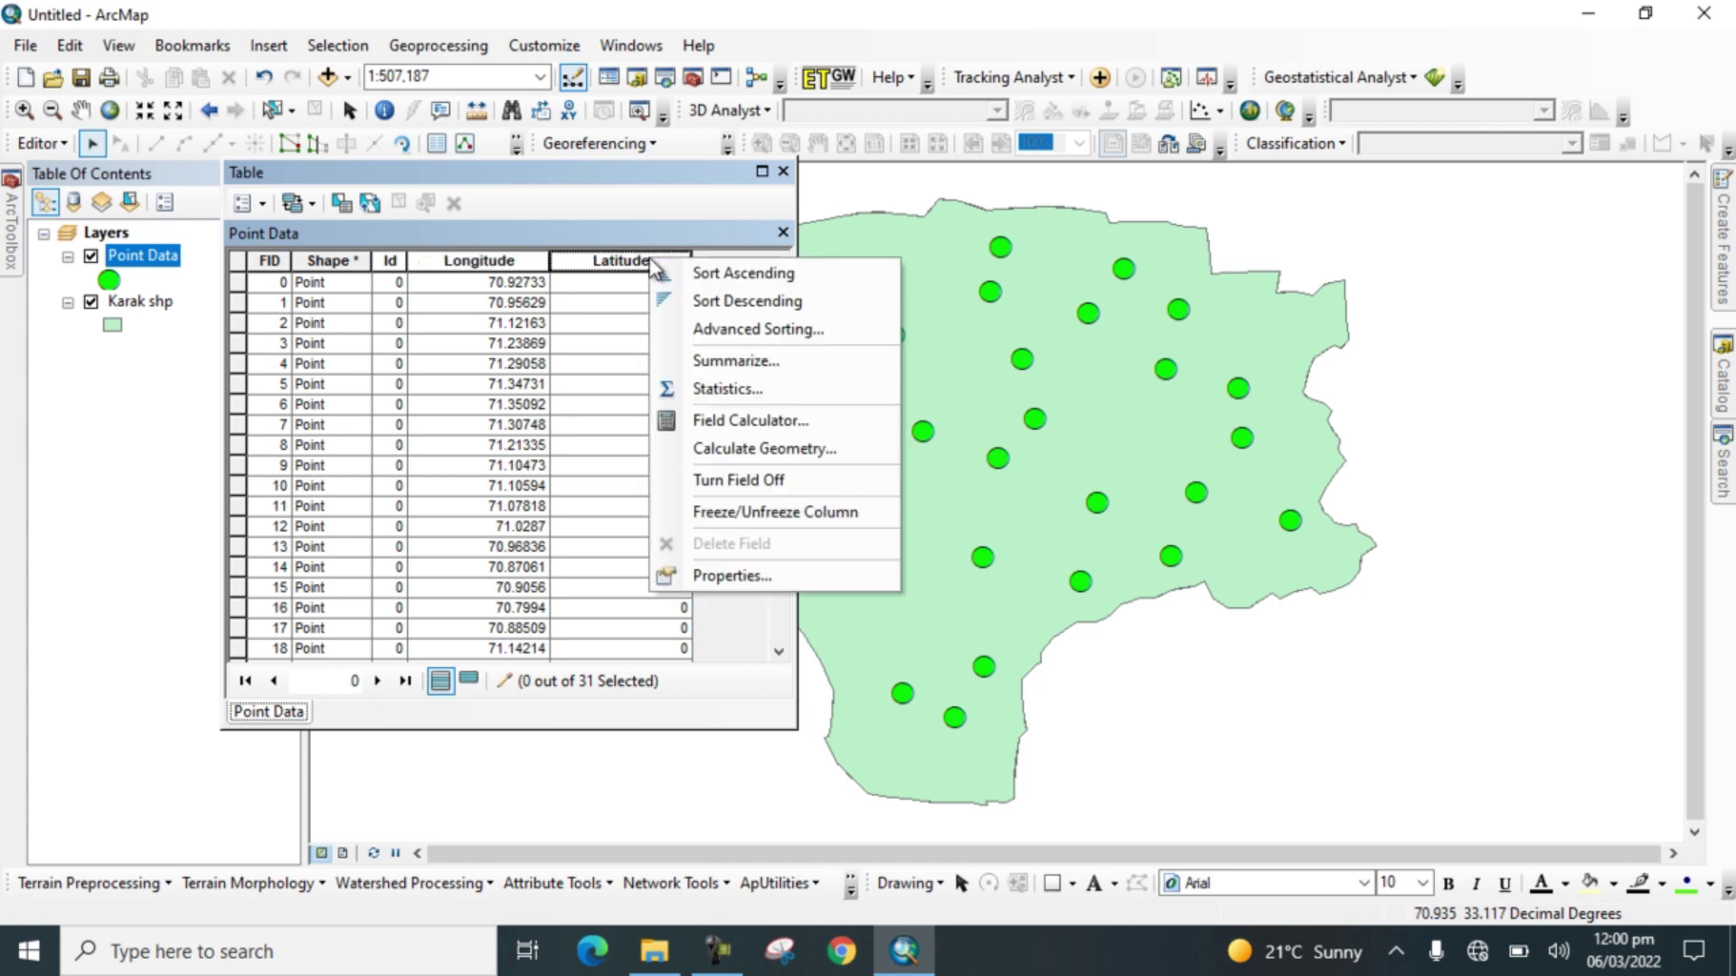
{"action": "left_click", "coordinate": [739, 449]}
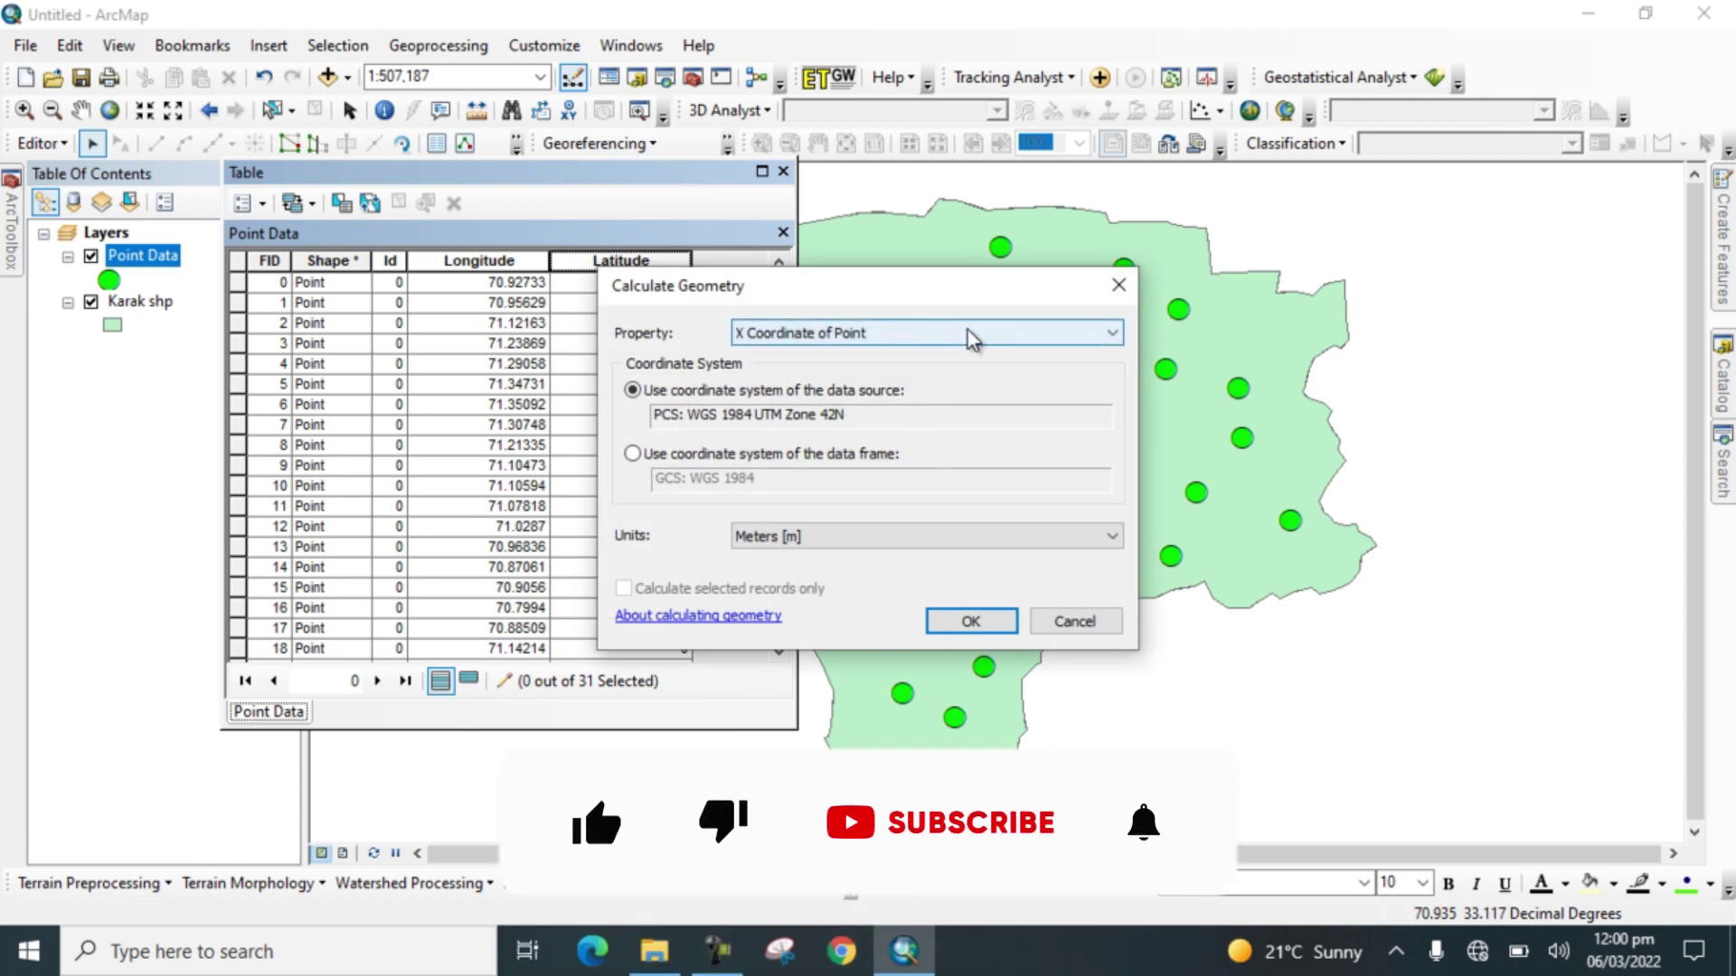
{"action": "left_click", "coordinate": [1101, 335]}
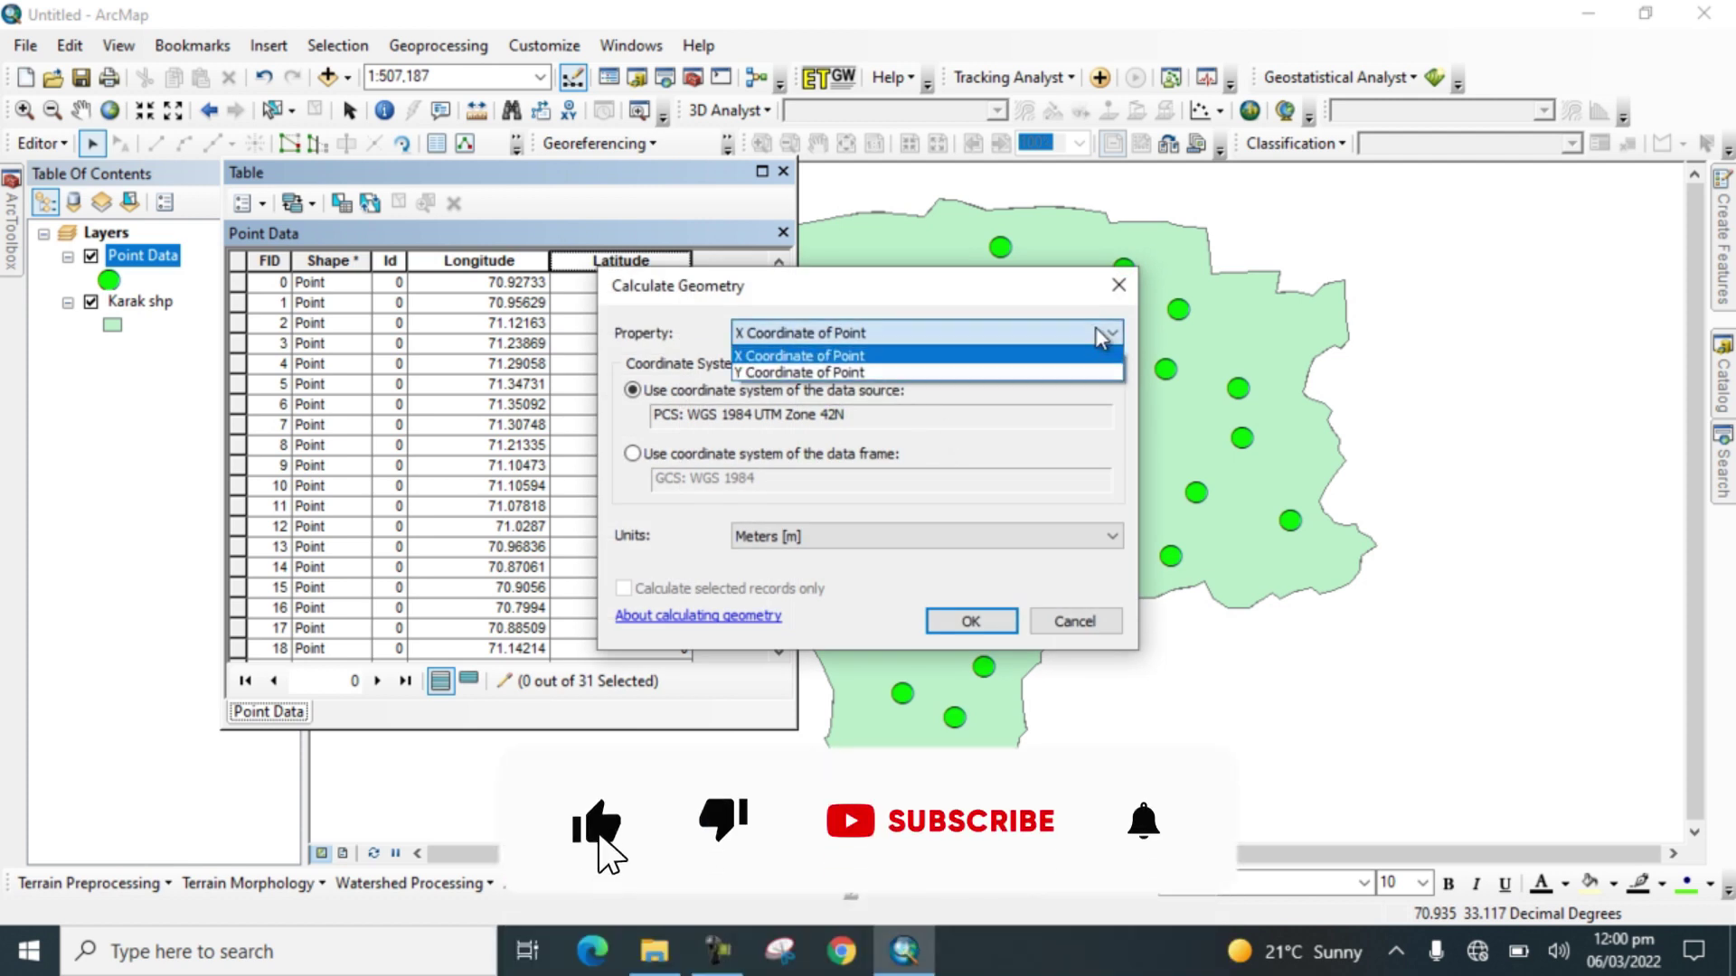
{"action": "left_click", "coordinate": [783, 373]}
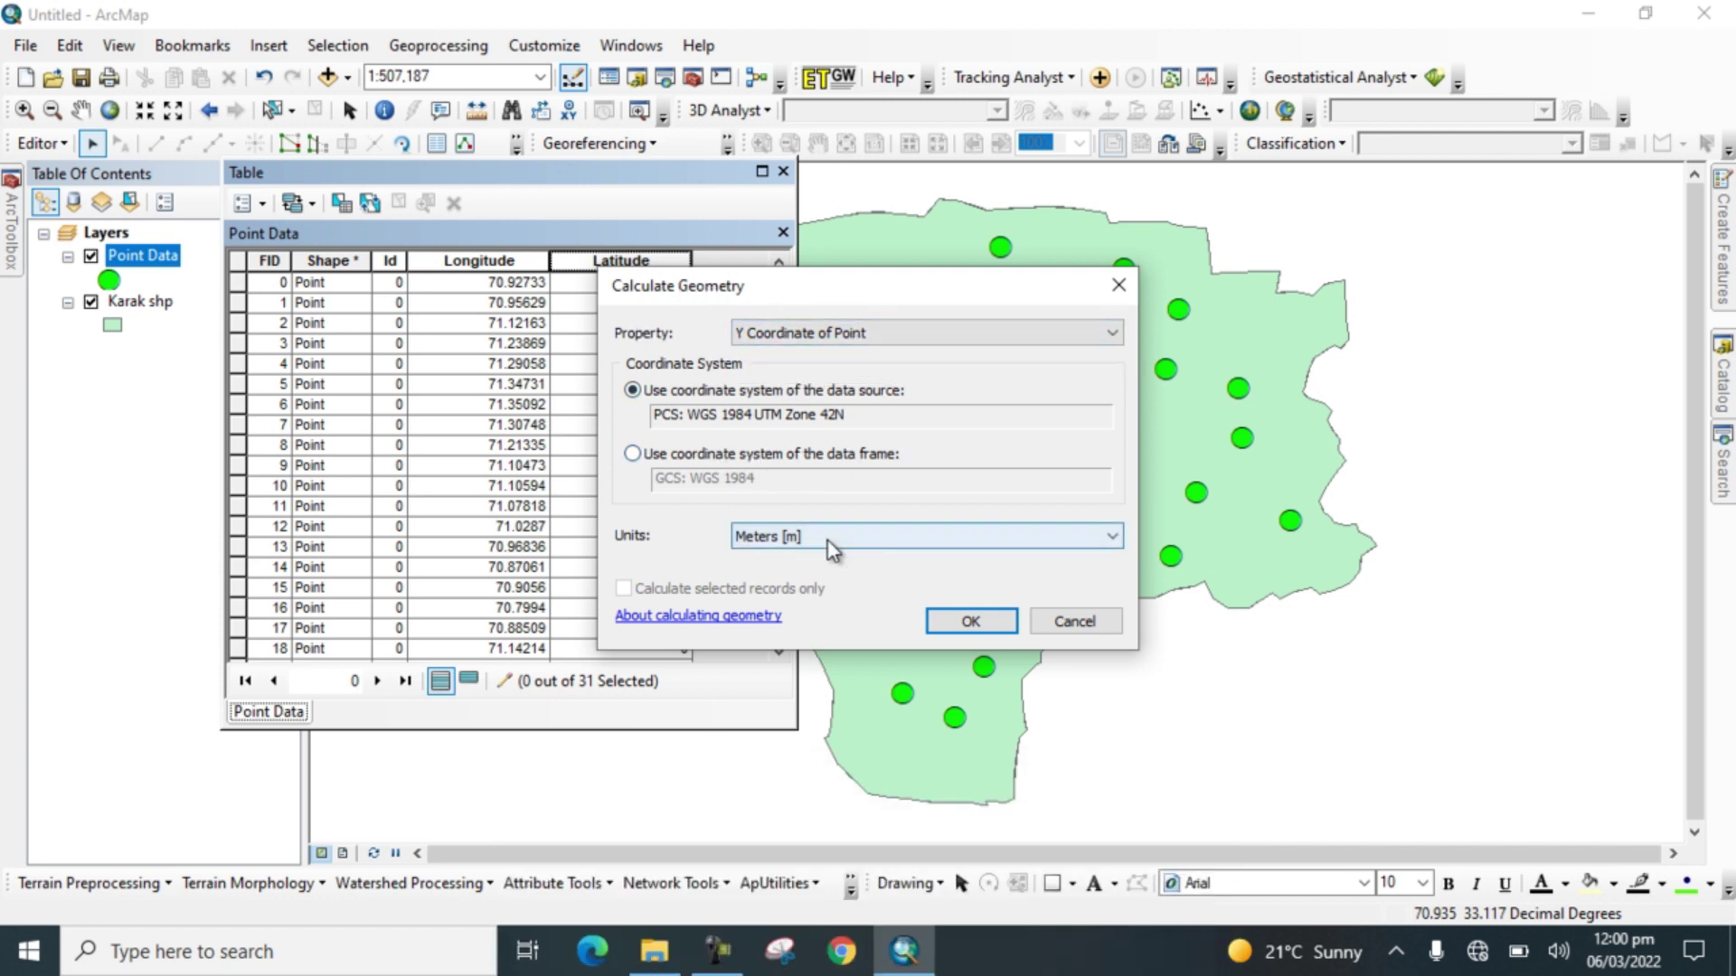
{"action": "left_click", "coordinate": [919, 538]}
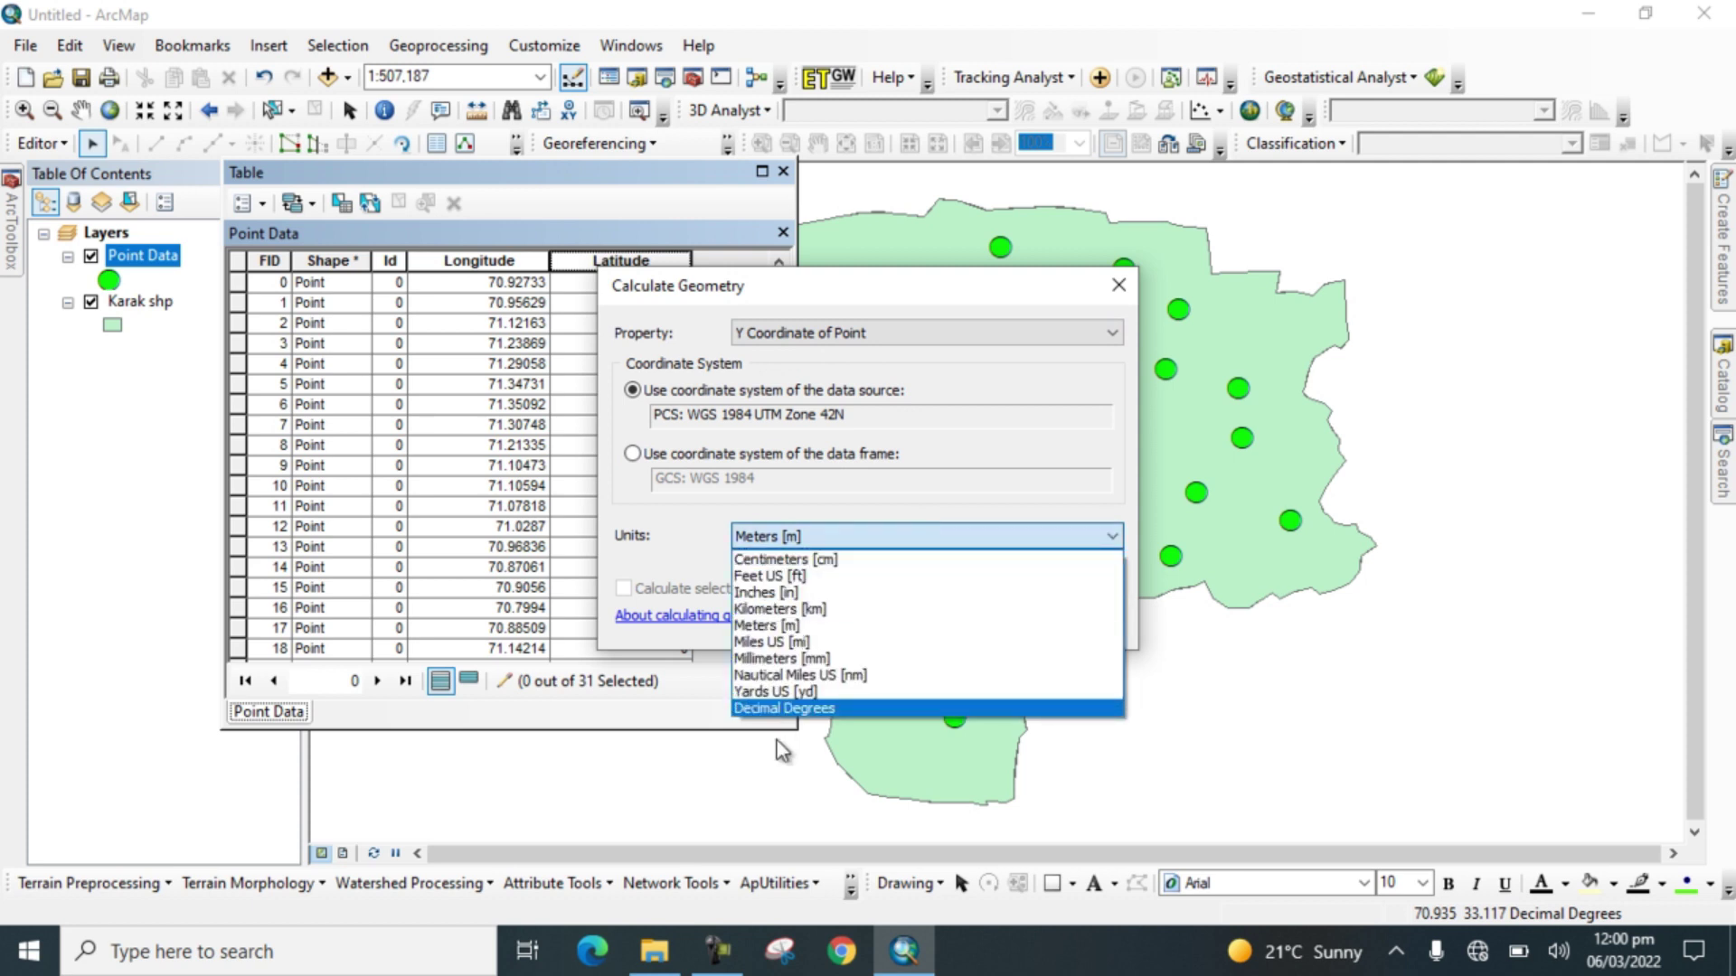
{"action": "left_click", "coordinate": [769, 710]}
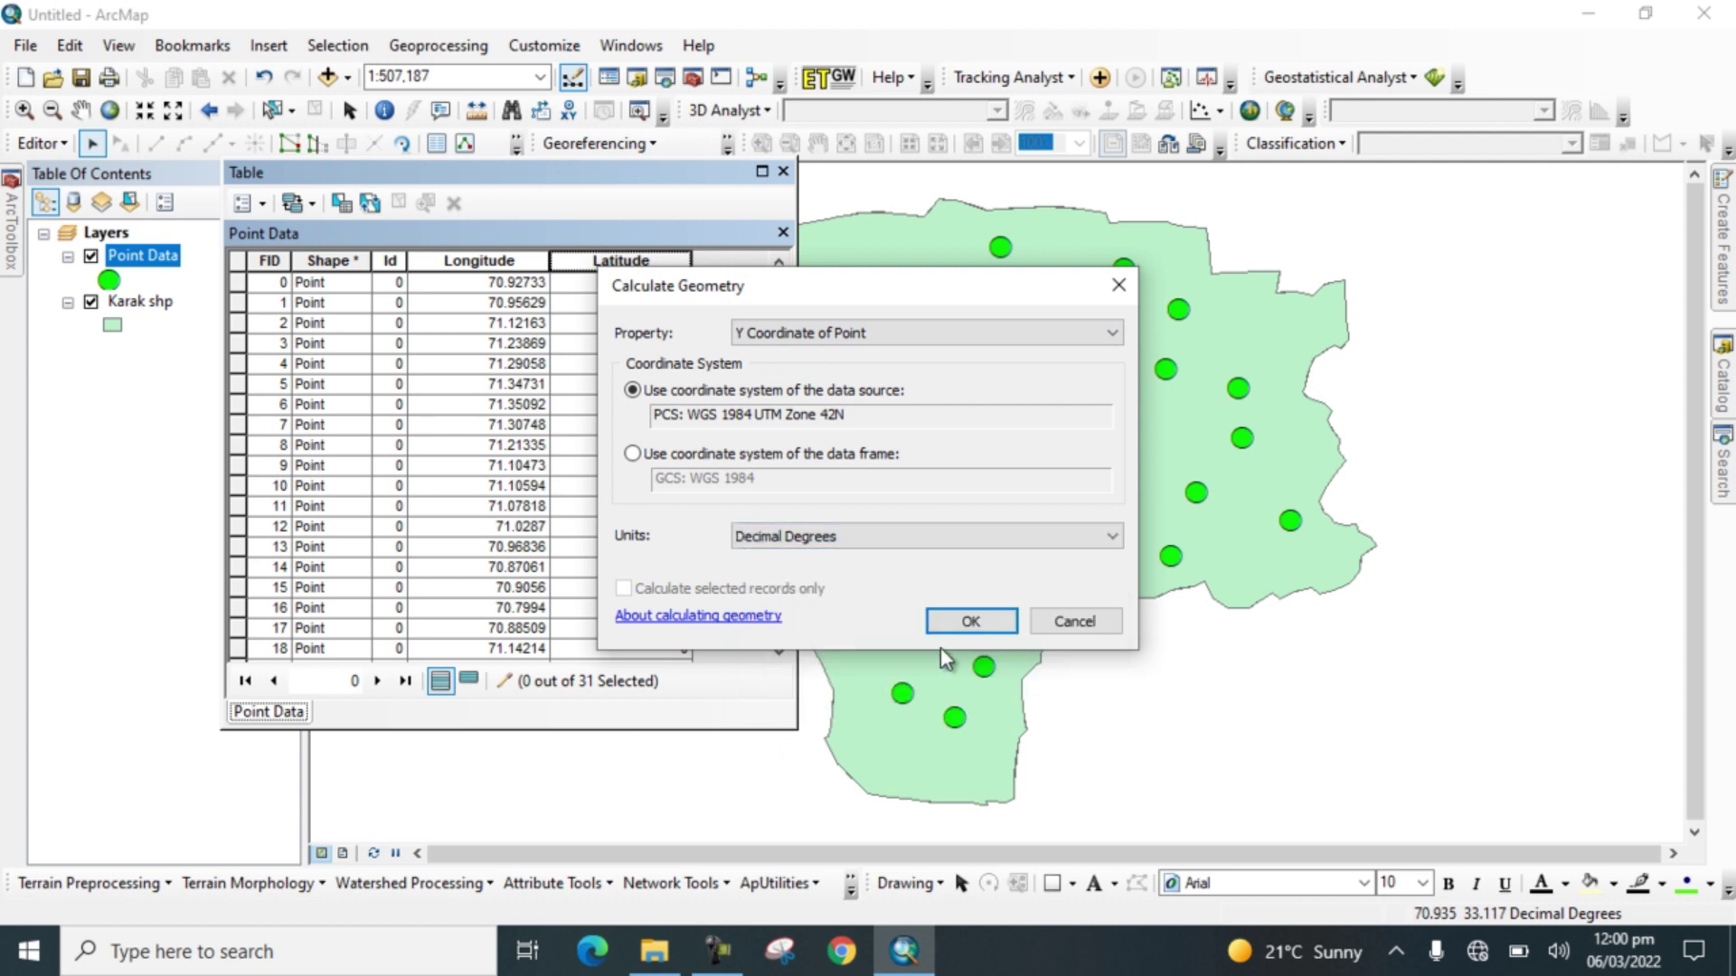
{"action": "left_click", "coordinate": [972, 622]}
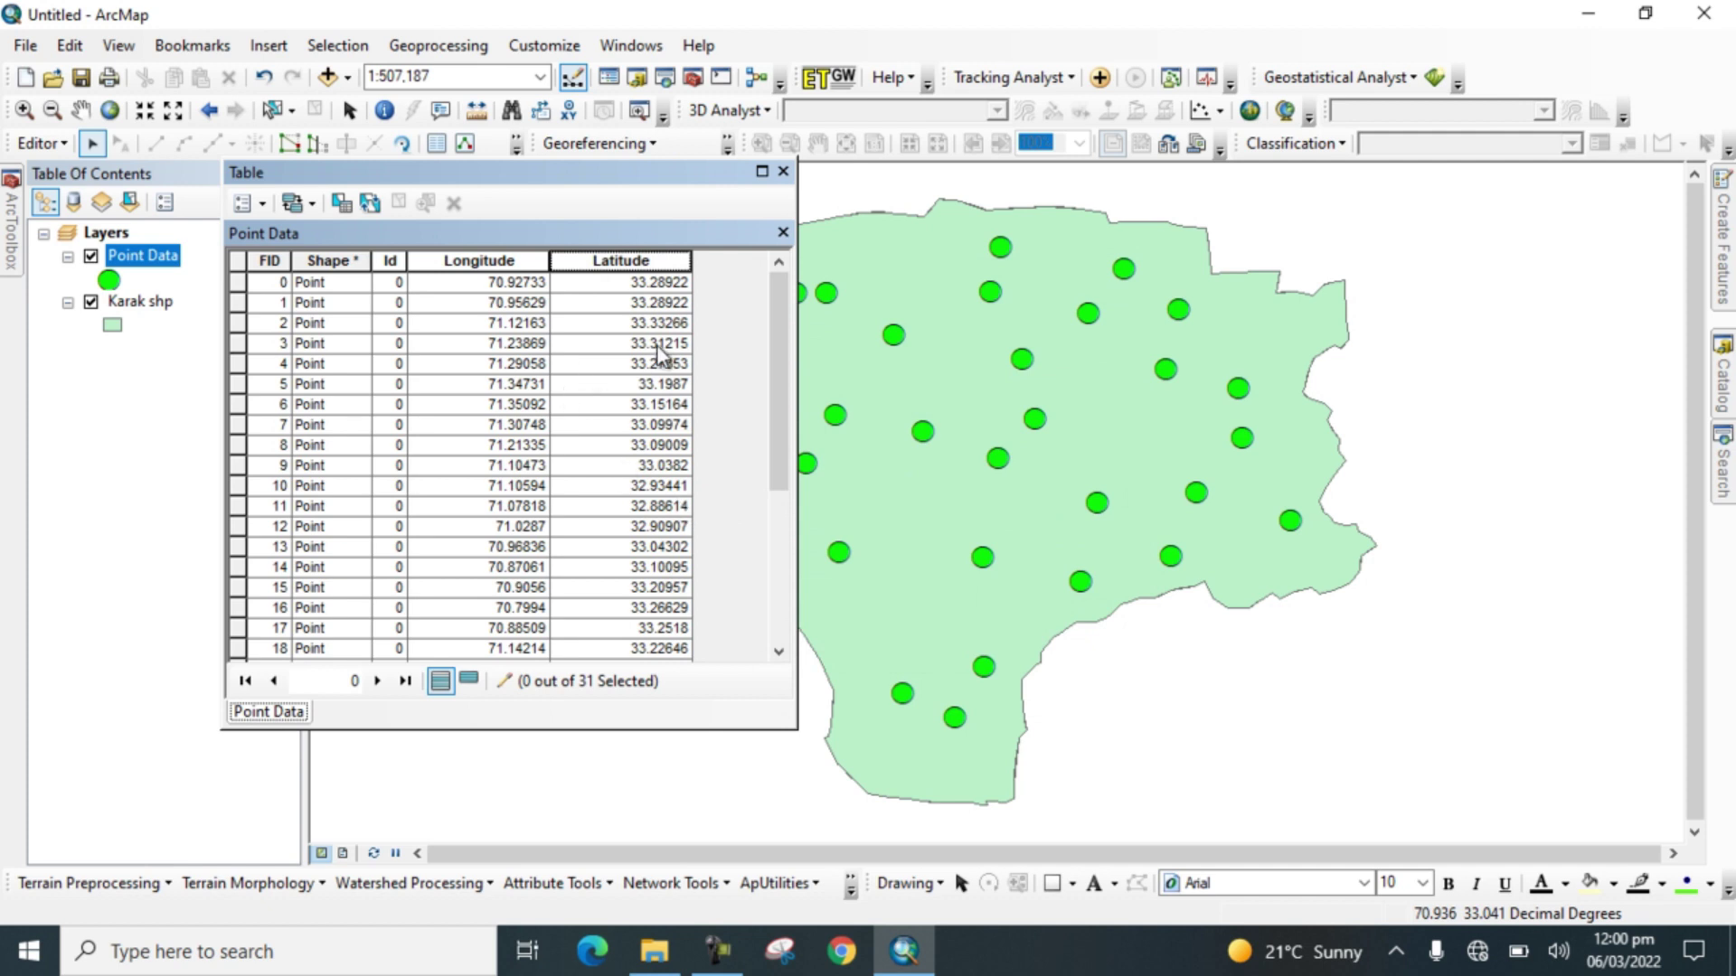